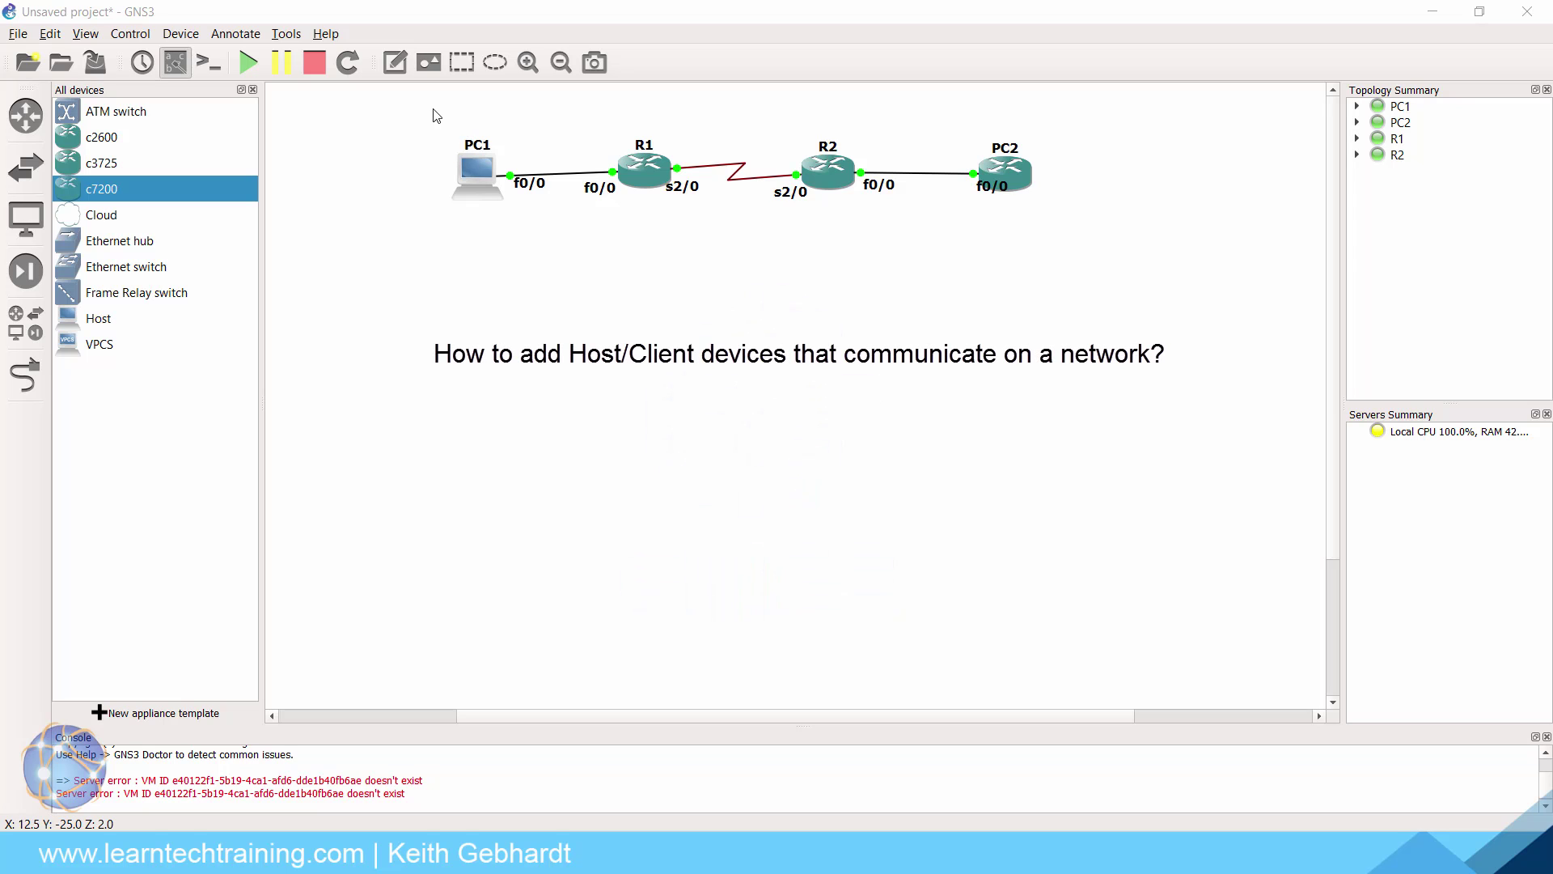
# Step: Review the serial link capture, then stop all devices and move PC1 below-left of R1
pyautogui.moveTo(431, 106); pyautogui.dragTo(530, 235)
pyautogui.click(509, 263)
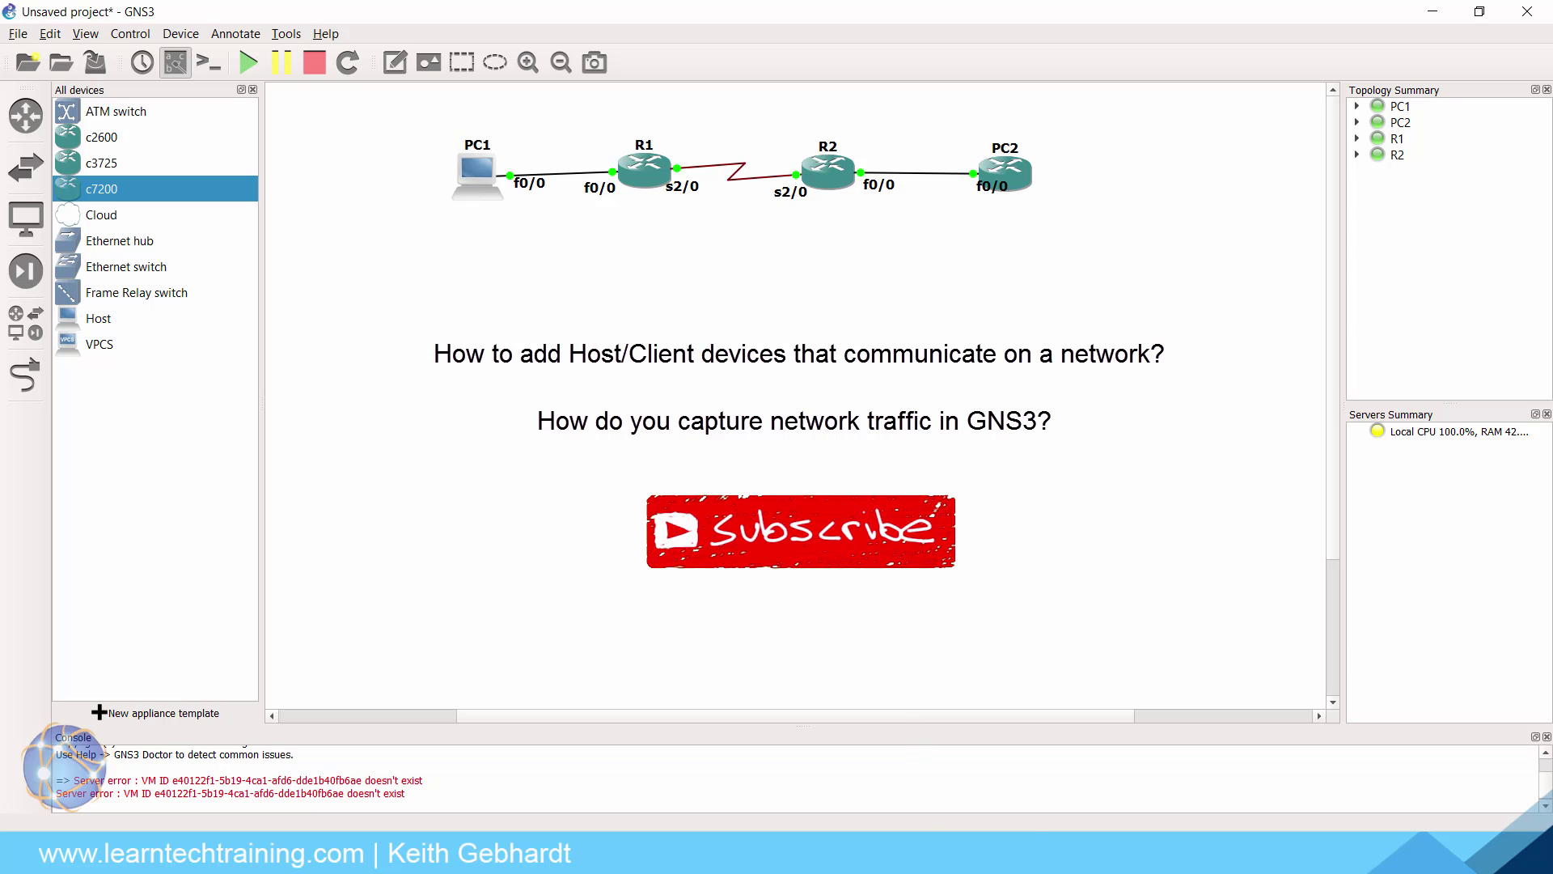
pyautogui.moveTo(926, 857)
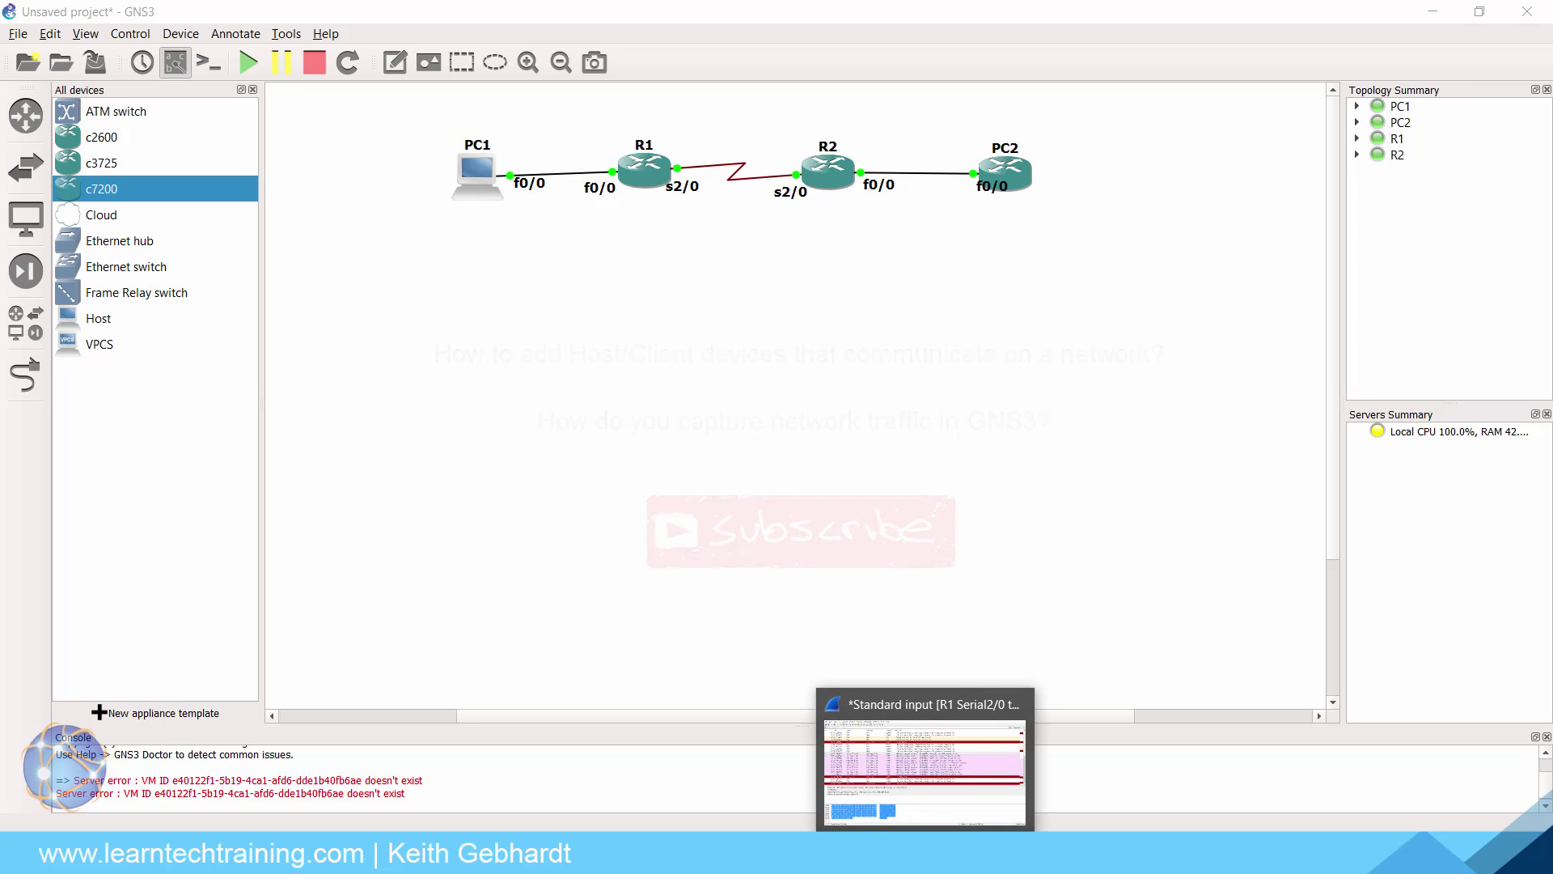
pyautogui.click(925, 858)
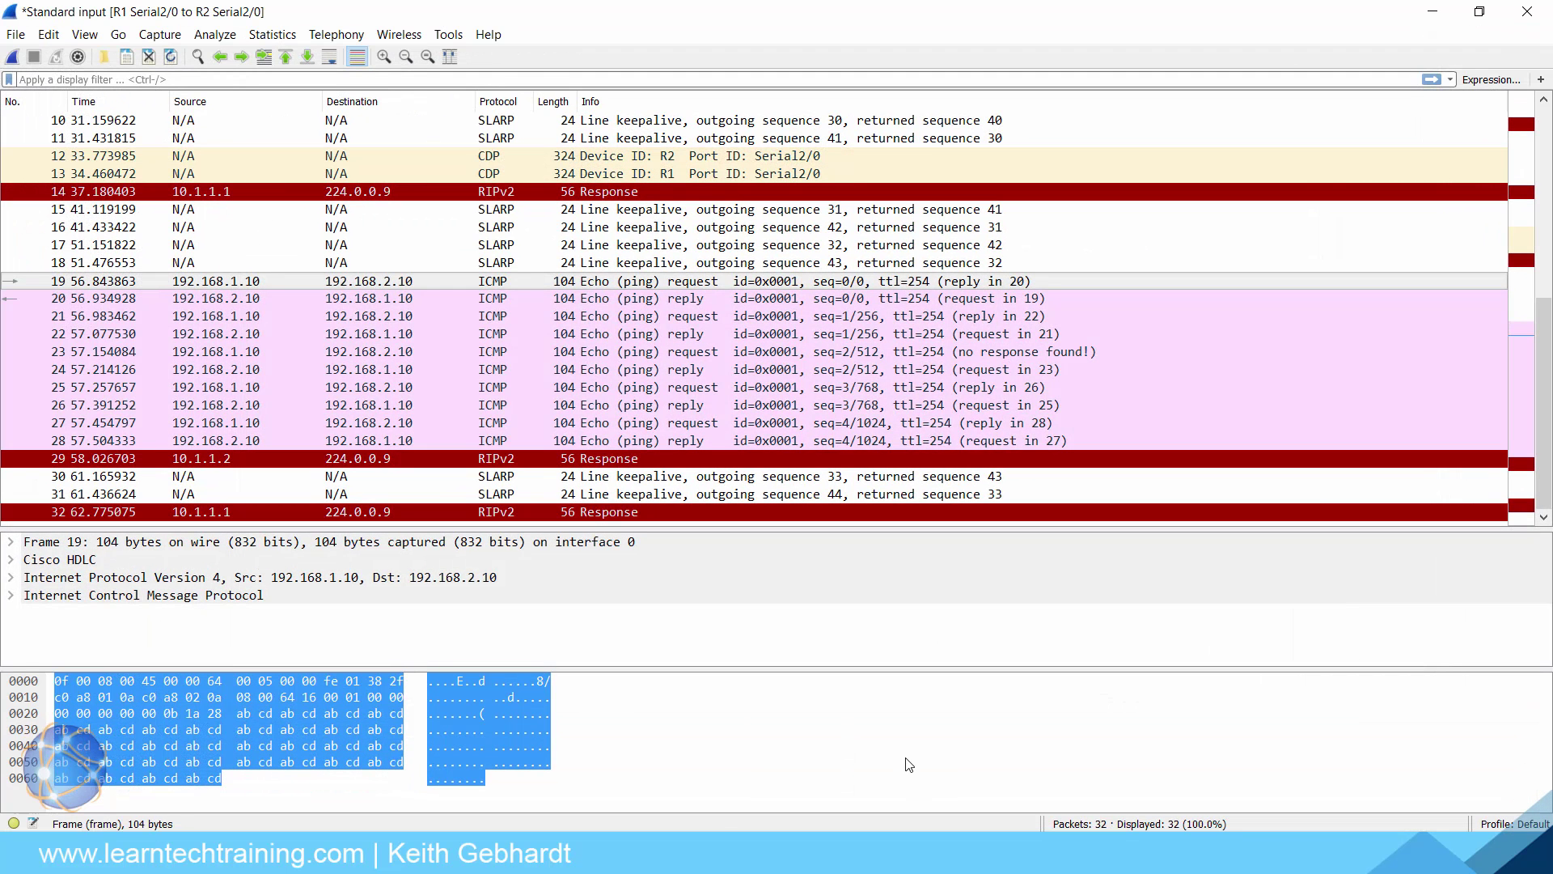
pyautogui.scroll(1, 802, 397)
pyautogui.scroll(2, 802, 396)
pyautogui.scroll(-3, 803, 397)
pyautogui.click(1431, 13)
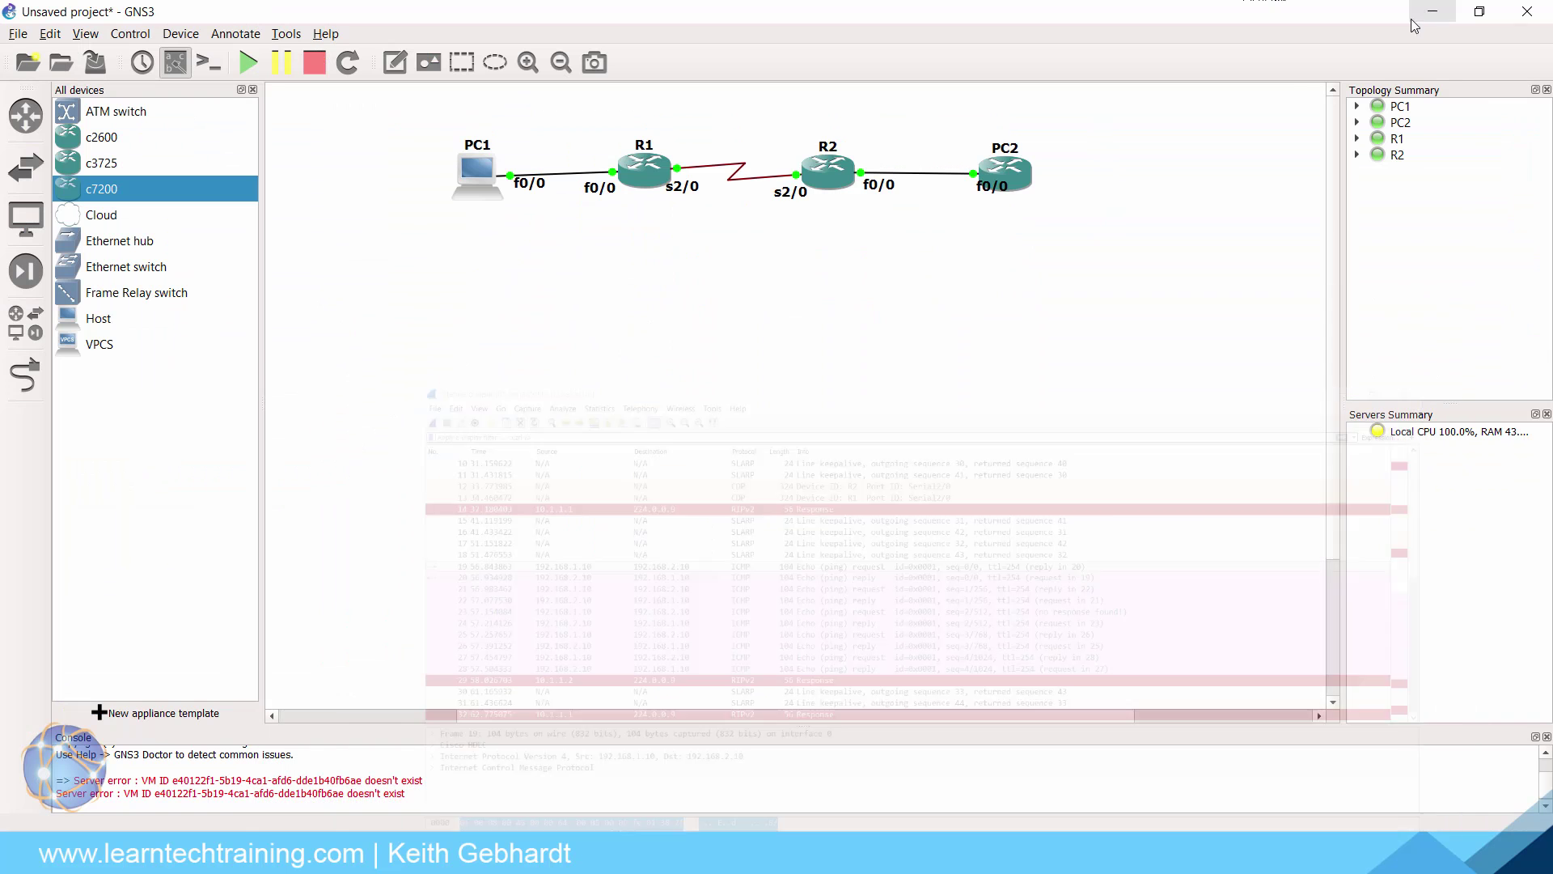
pyautogui.click(314, 63)
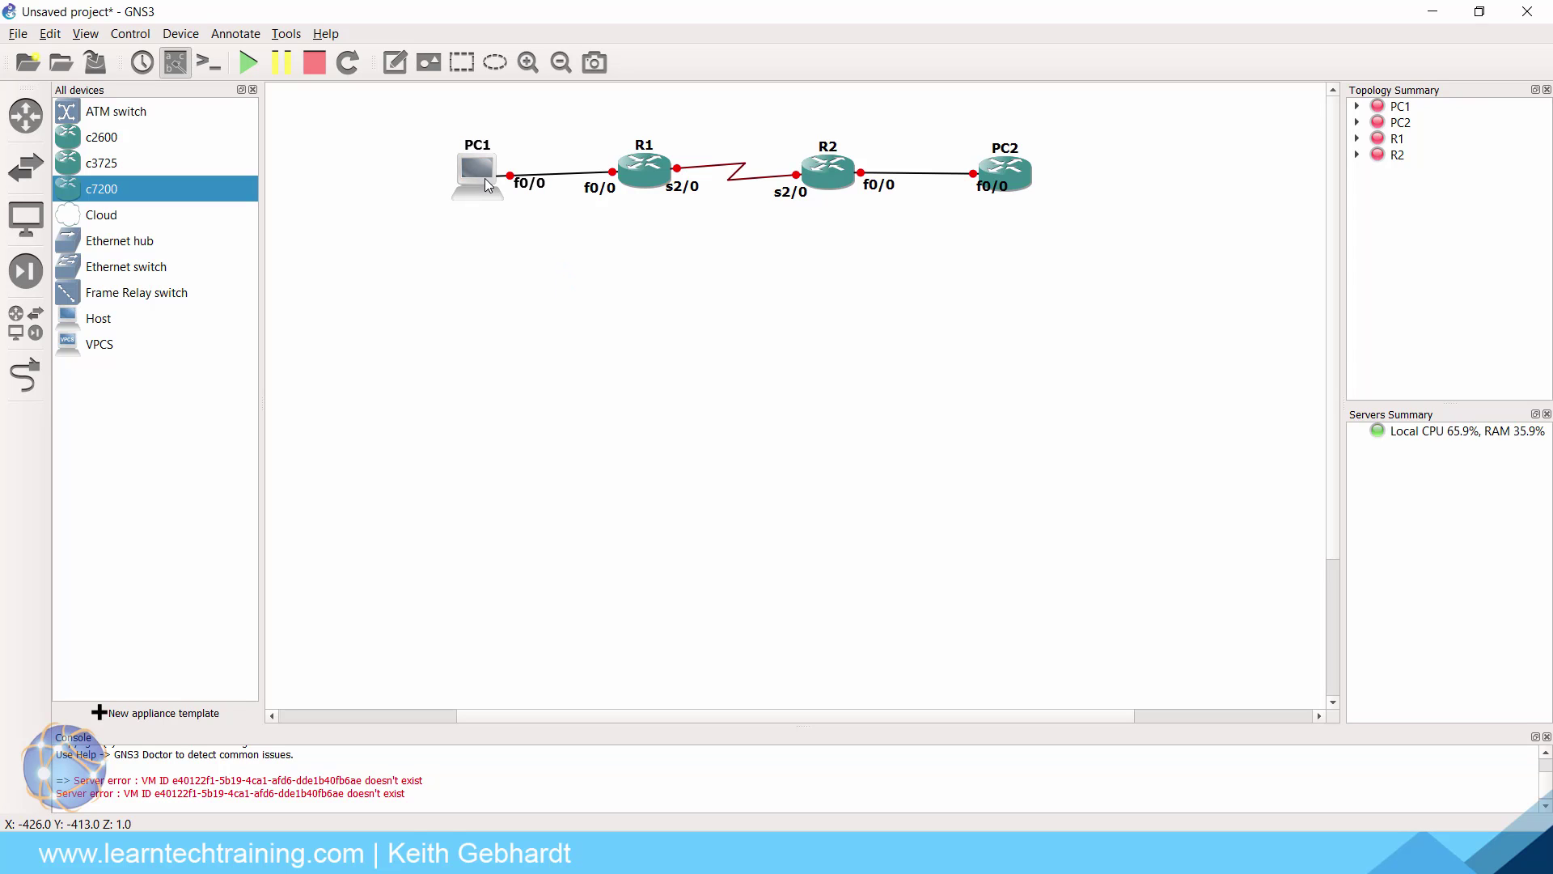
pyautogui.moveTo(482, 171); pyautogui.dragTo(493, 271)
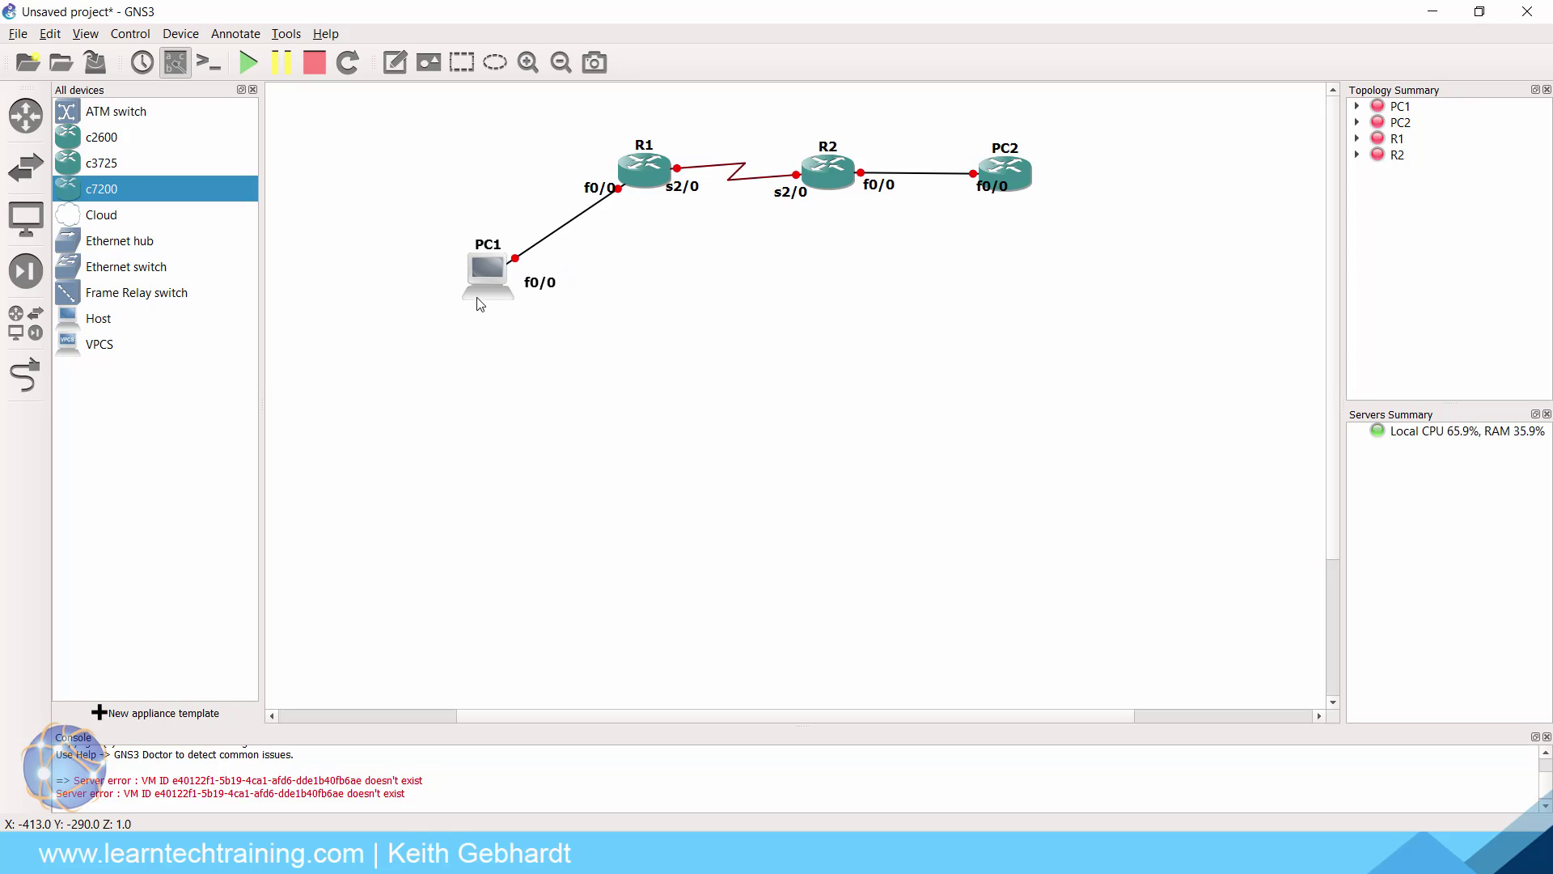
# Step: Change PC2's symbol to the computer icon
pyautogui.rightClick(991, 185)
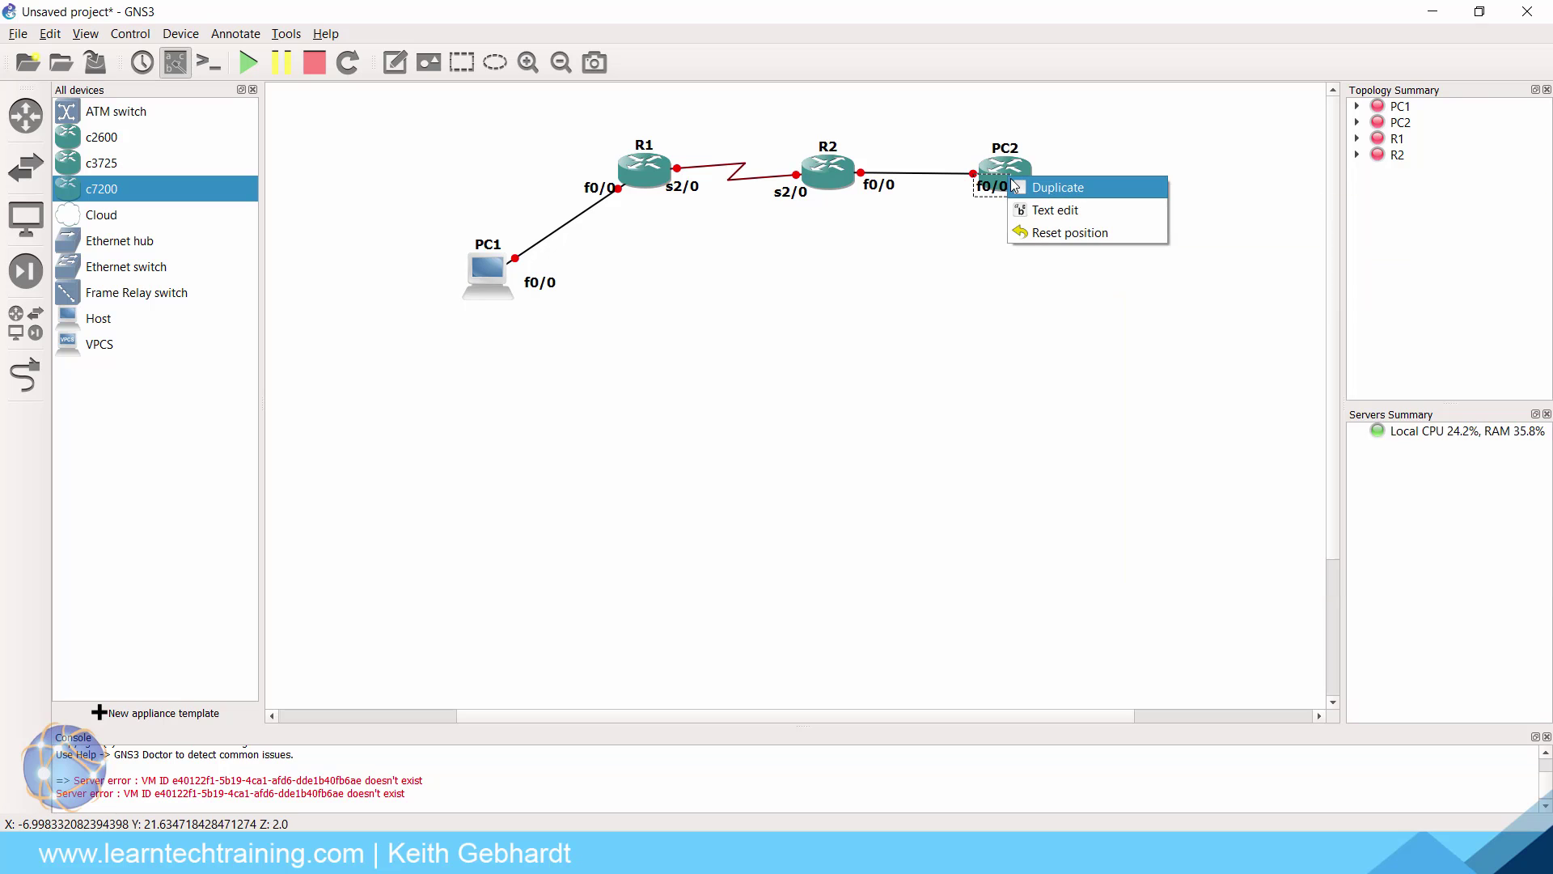
pyautogui.click(964, 258)
pyautogui.rightClick(1006, 171)
pyautogui.click(1061, 222)
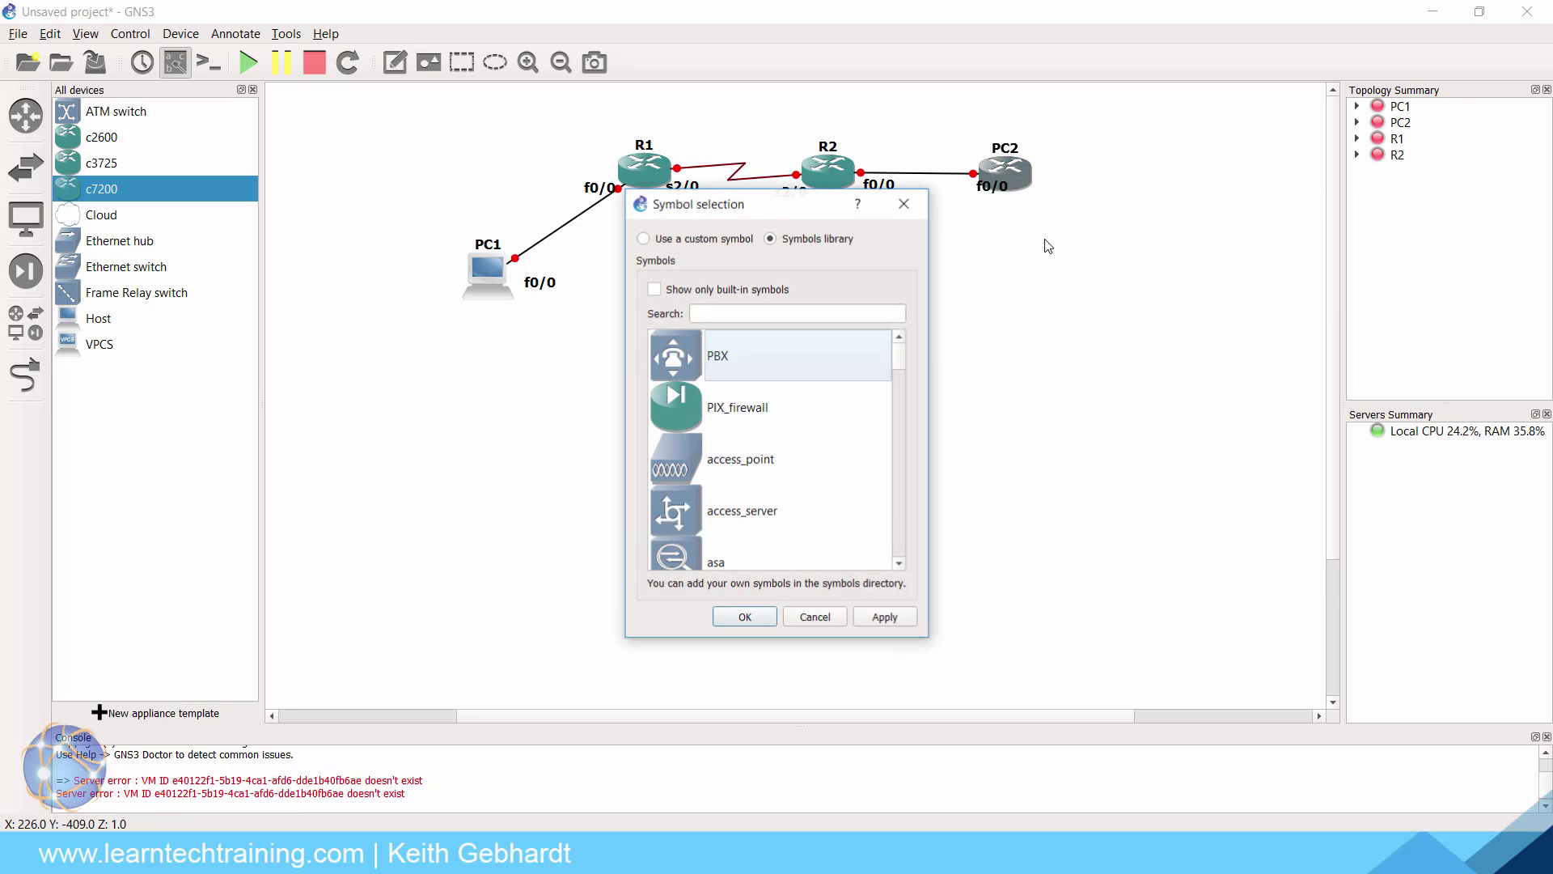
pyautogui.scroll(-5, 821, 477)
pyautogui.click(748, 358)
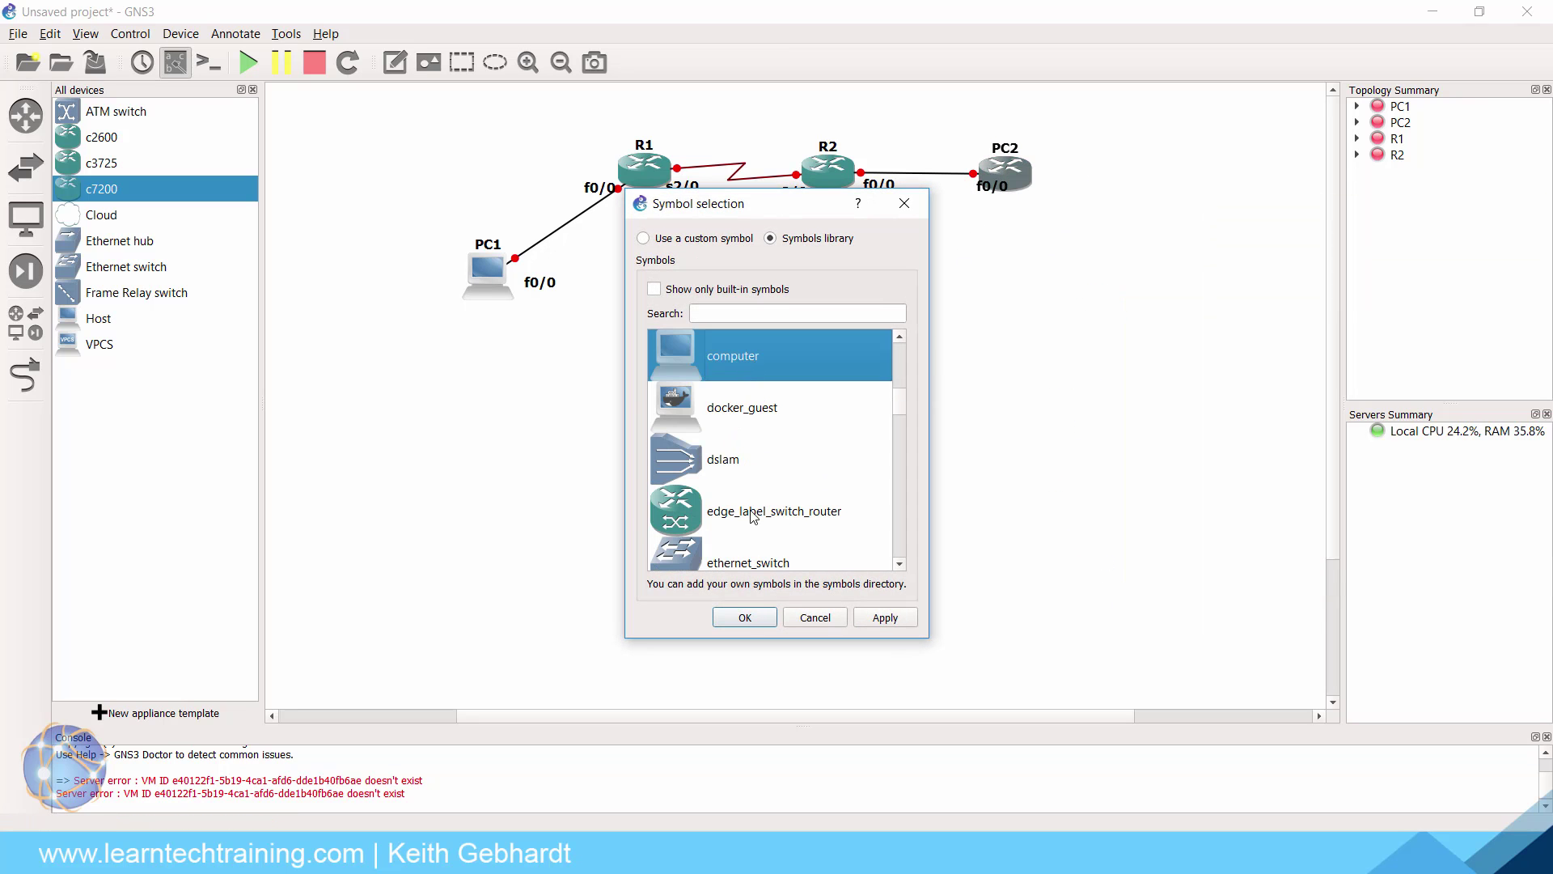
pyautogui.click(745, 617)
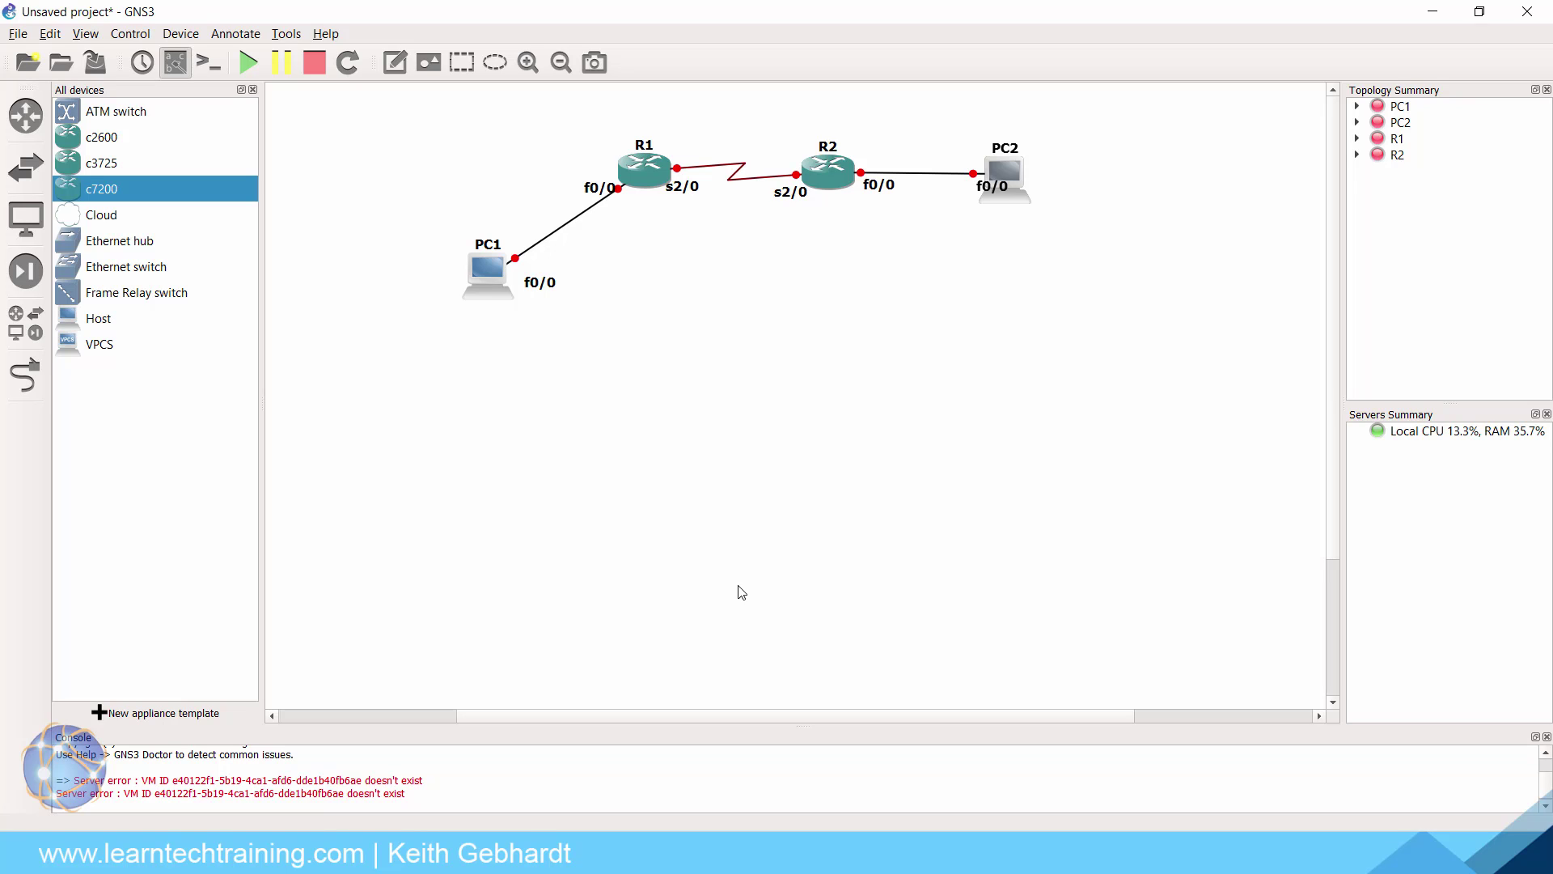
# Step: Select all four nodes and delete them with their links, confirming the deletion
pyautogui.moveTo(1100, 453); pyautogui.dragTo(375, 105)
pyautogui.rightClick(474, 290)
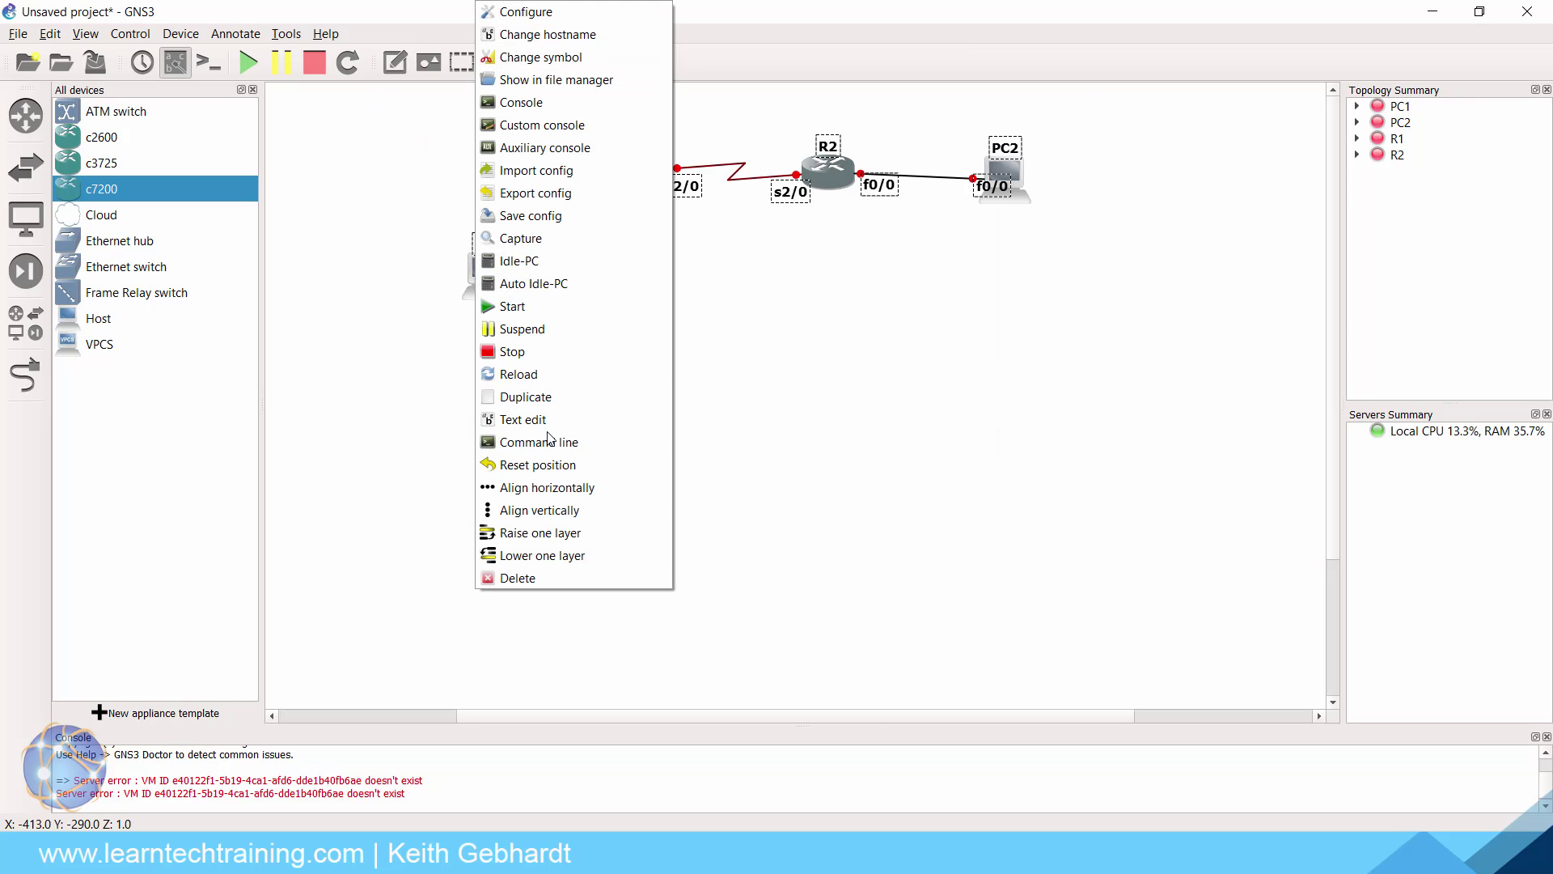
pyautogui.click(522, 577)
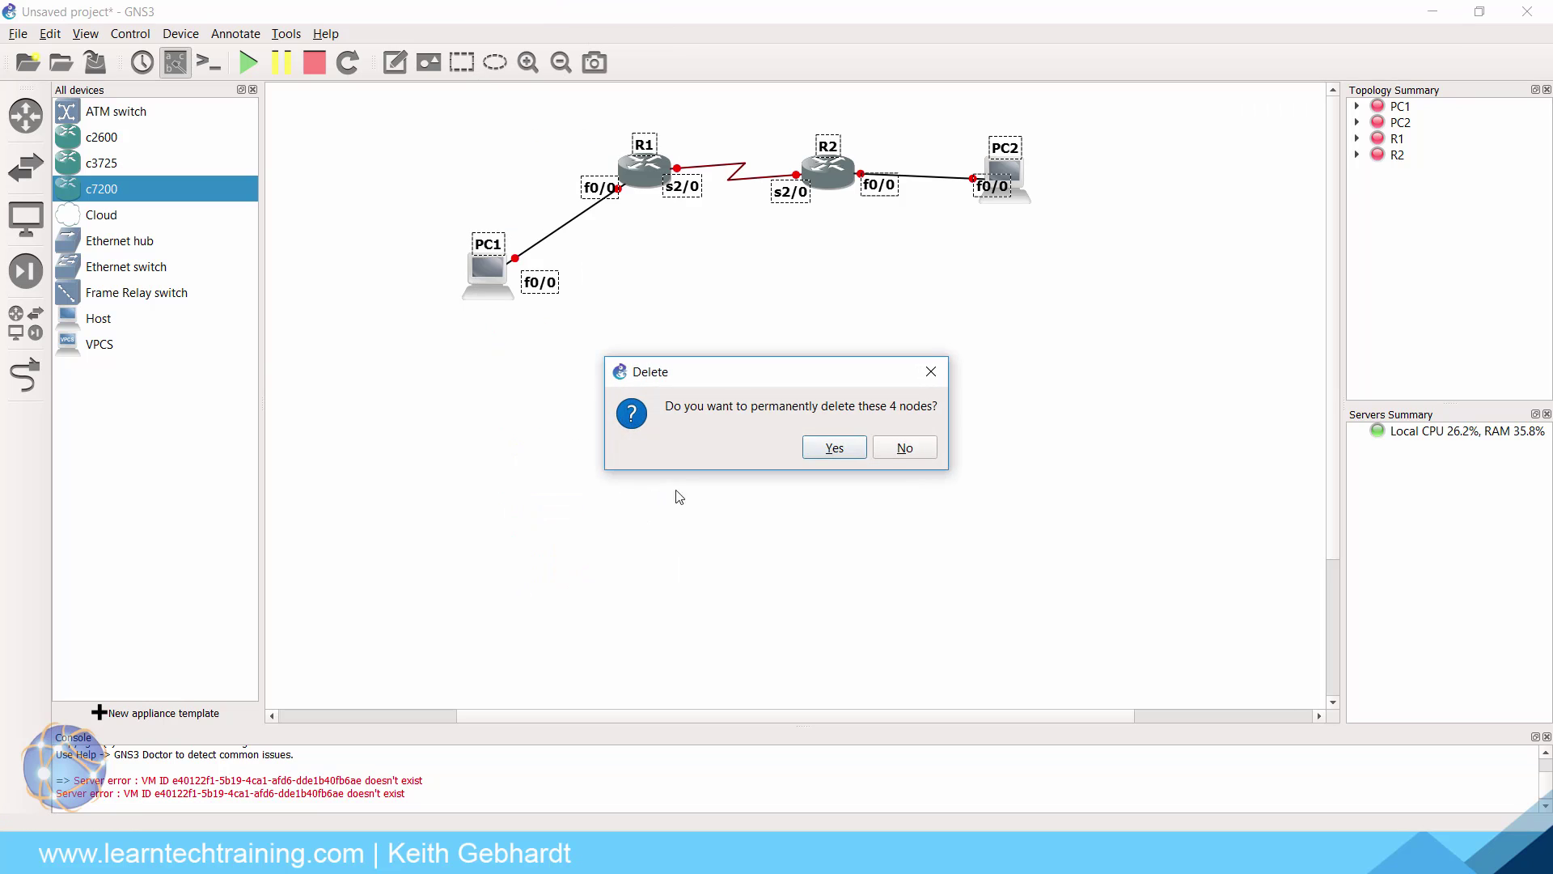
pyautogui.click(814, 452)
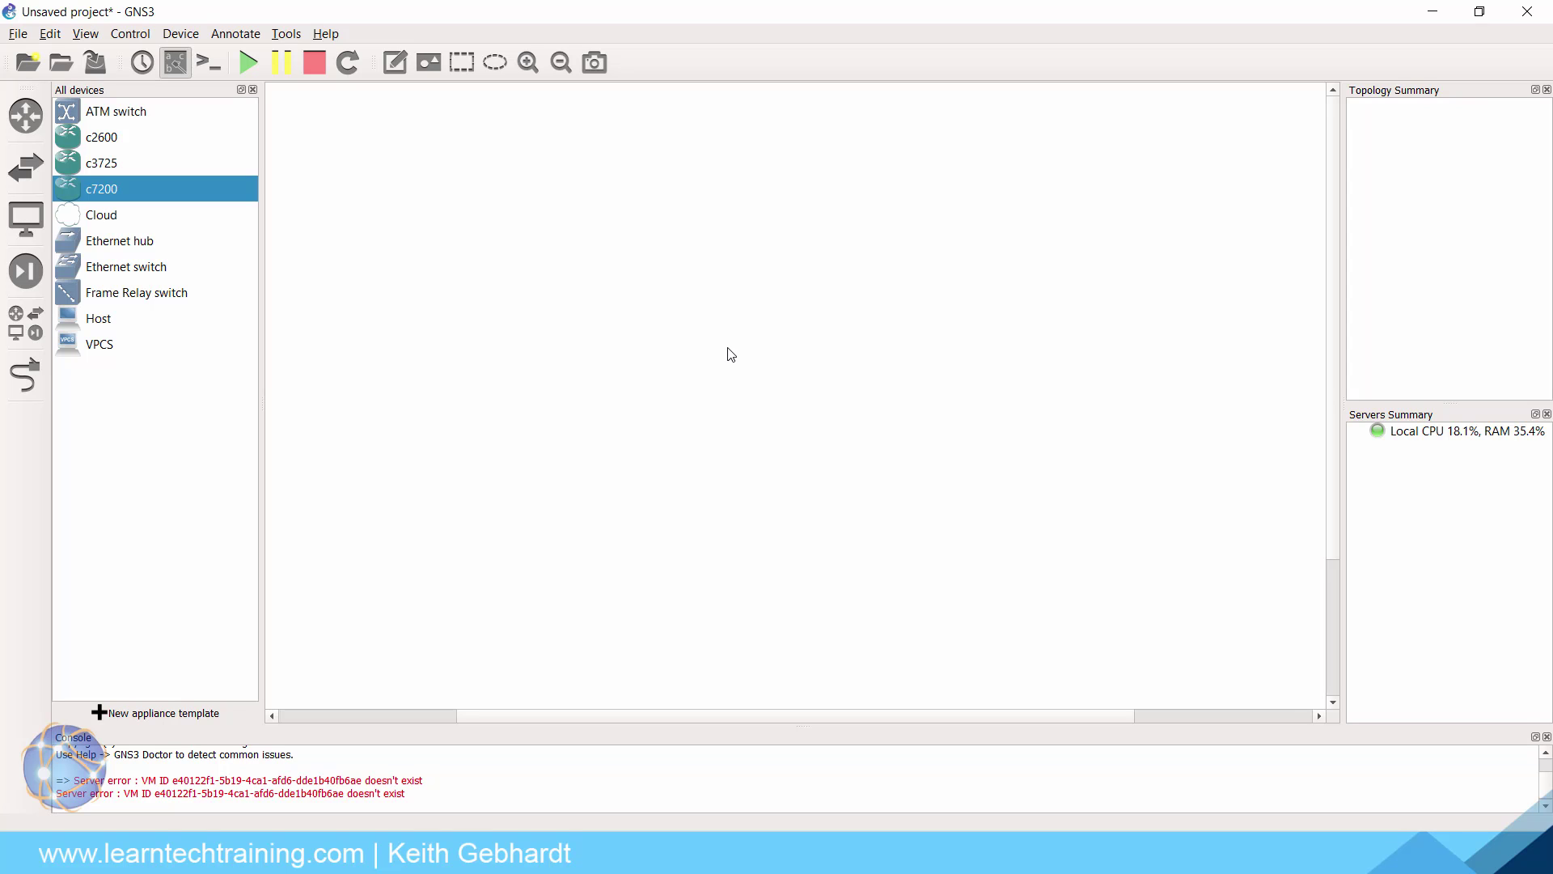
# Step: Drag four c7200 routers onto the canvas and space them evenly as R3, R1, R2, R4
pyautogui.moveTo(68, 188); pyautogui.dragTo(635, 333)
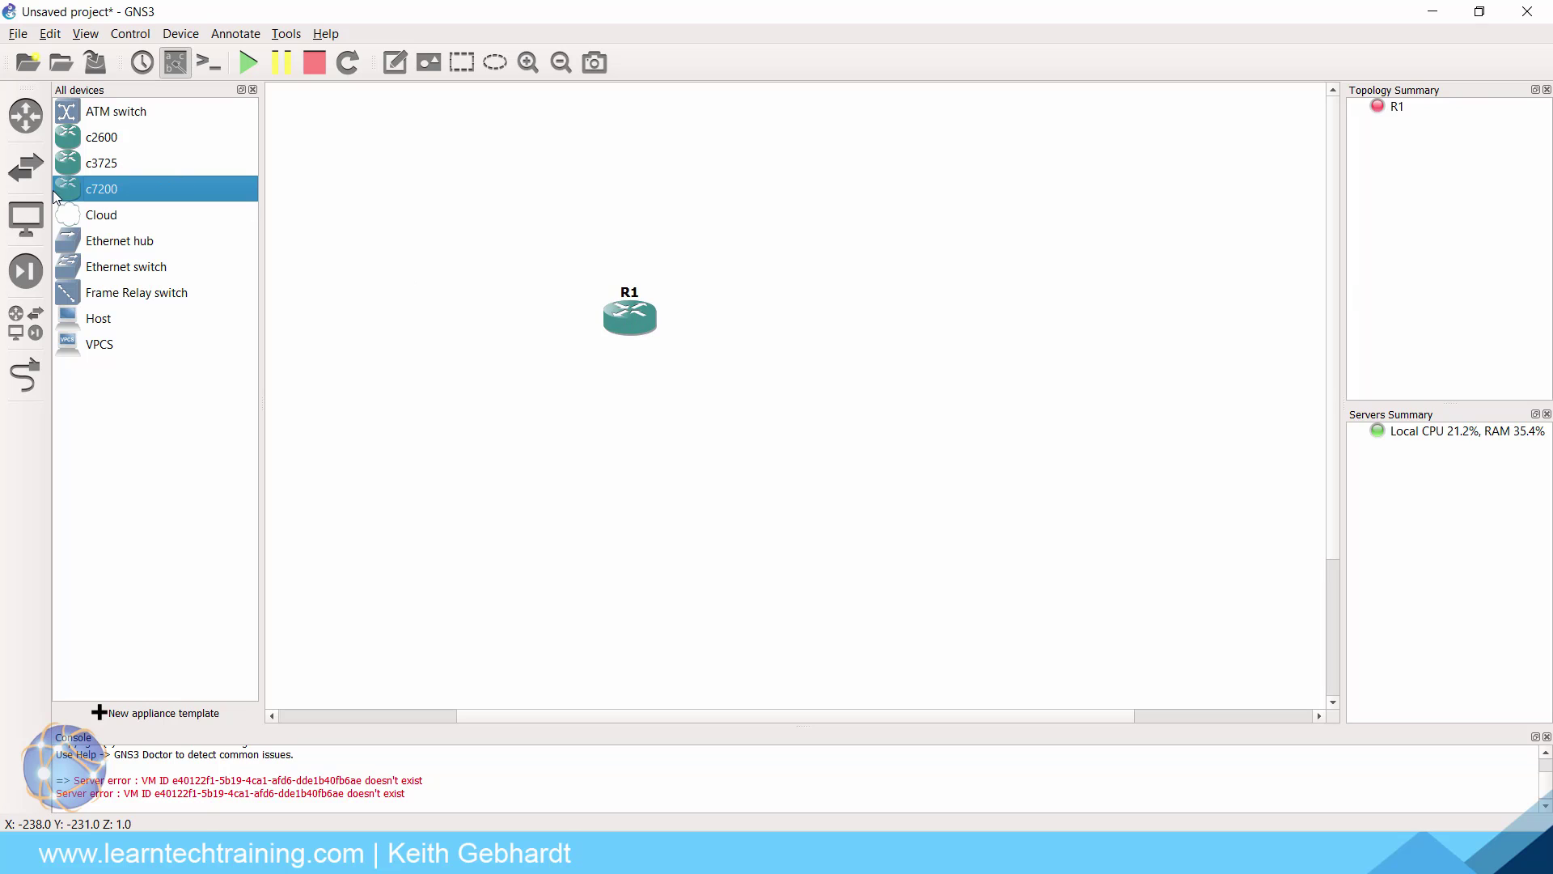
pyautogui.moveTo(68, 194); pyautogui.dragTo(783, 314)
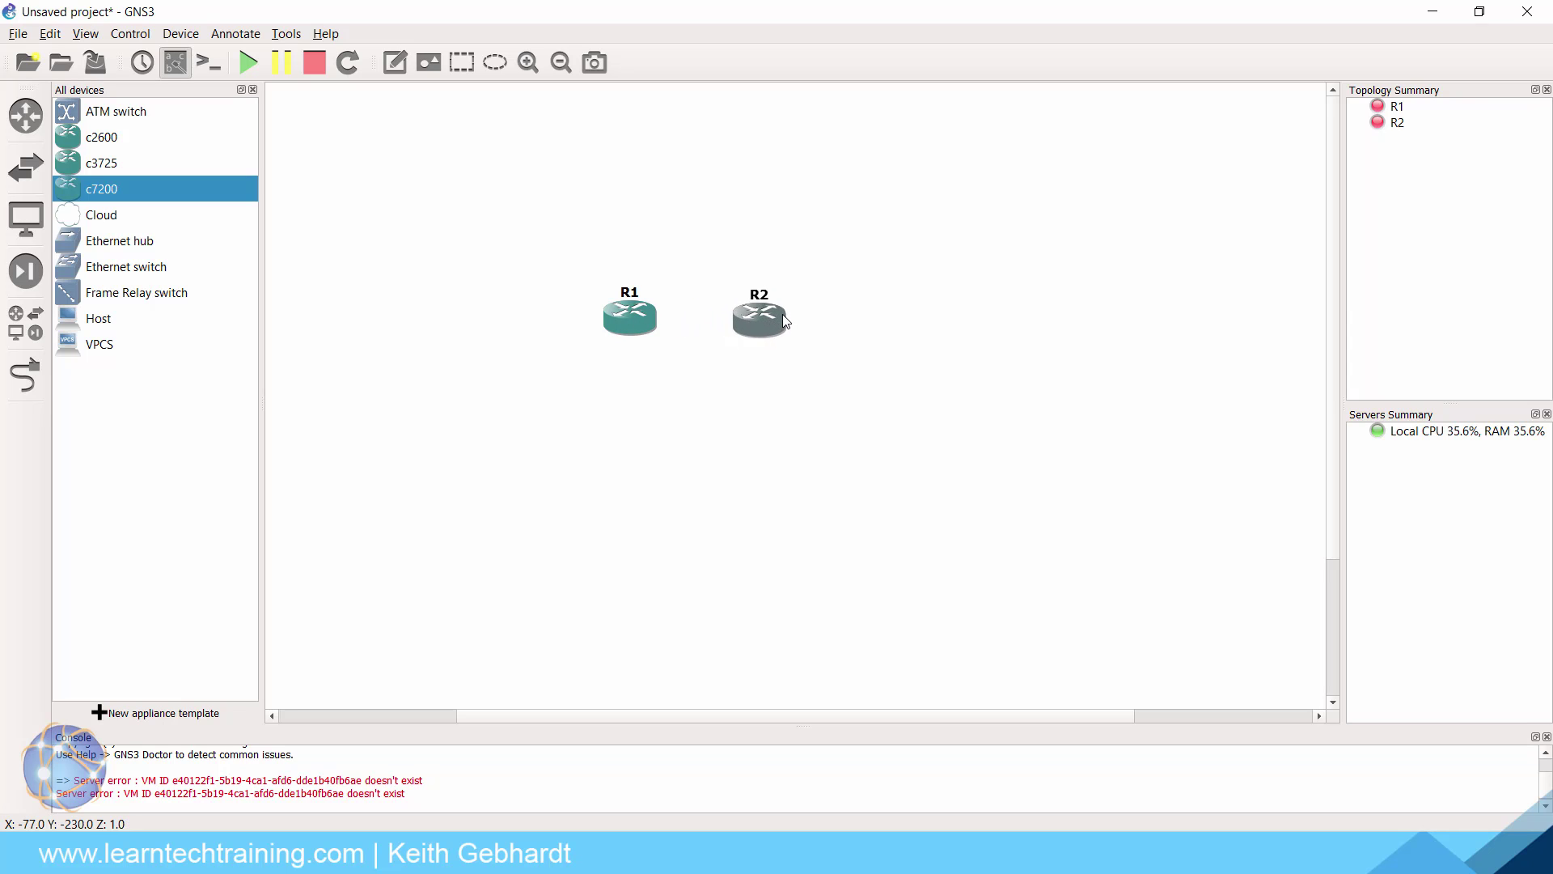
pyautogui.moveTo(62, 194); pyautogui.dragTo(473, 318)
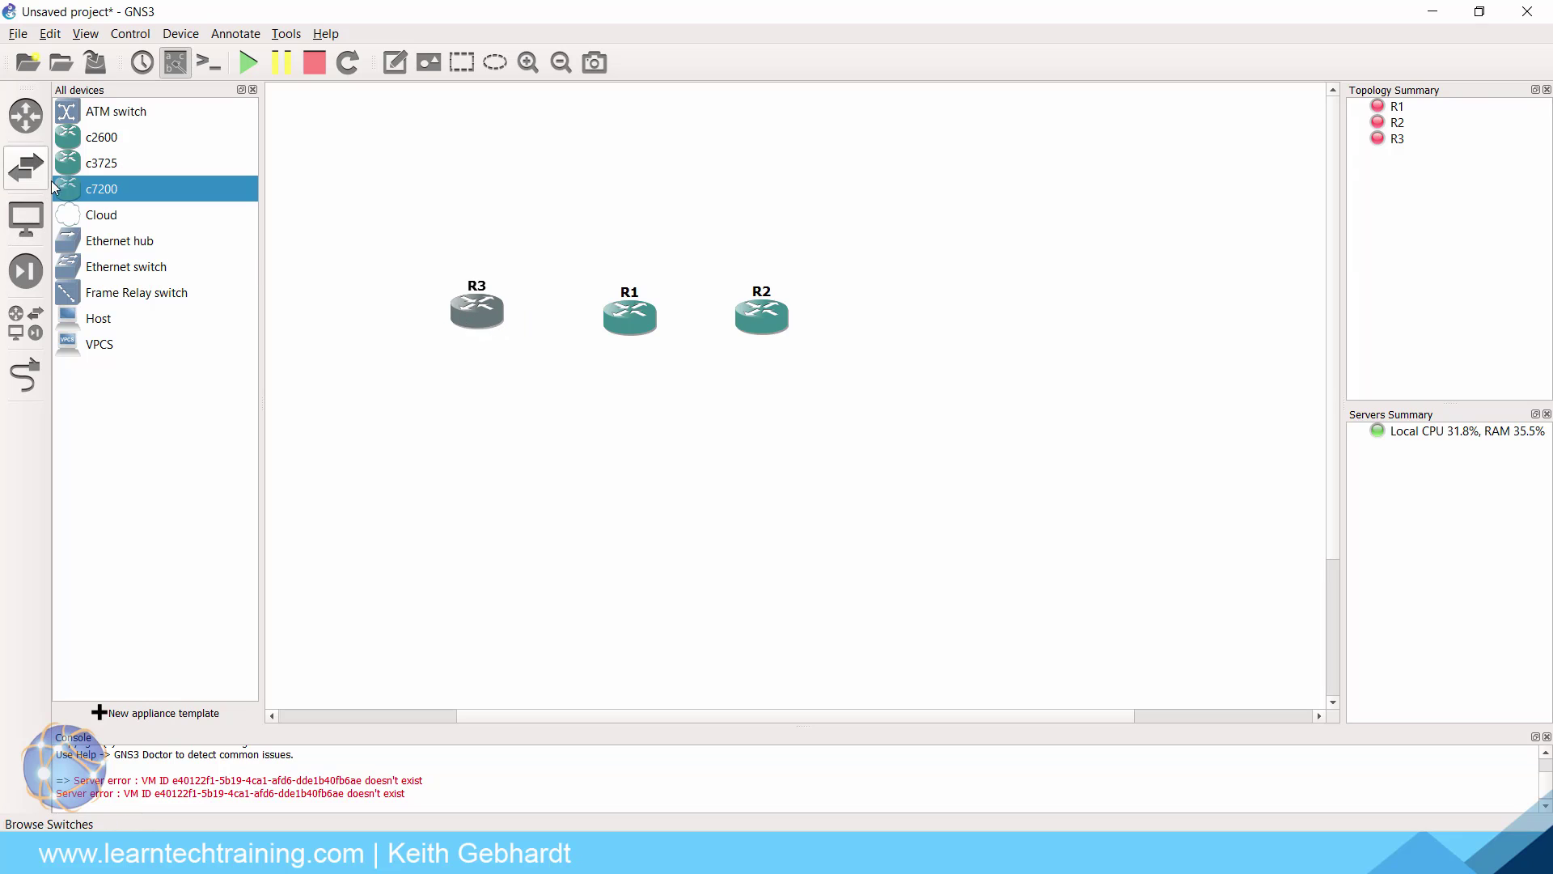
pyautogui.moveTo(101, 189); pyautogui.dragTo(960, 346)
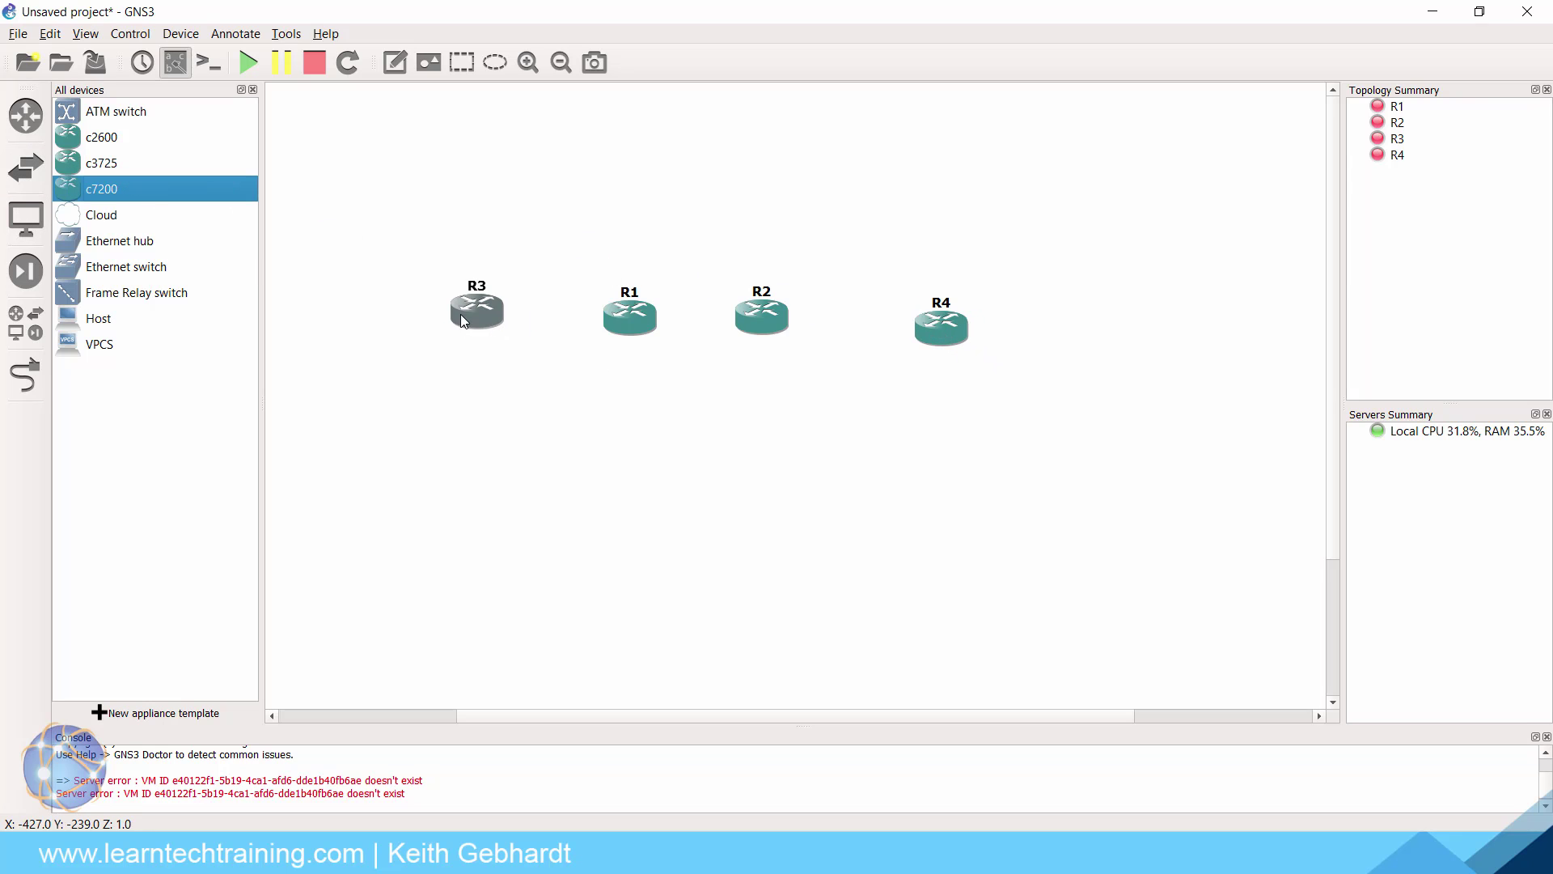
pyautogui.moveTo(478, 313); pyautogui.dragTo(464, 321)
pyautogui.moveTo(953, 315); pyautogui.dragTo(949, 308)
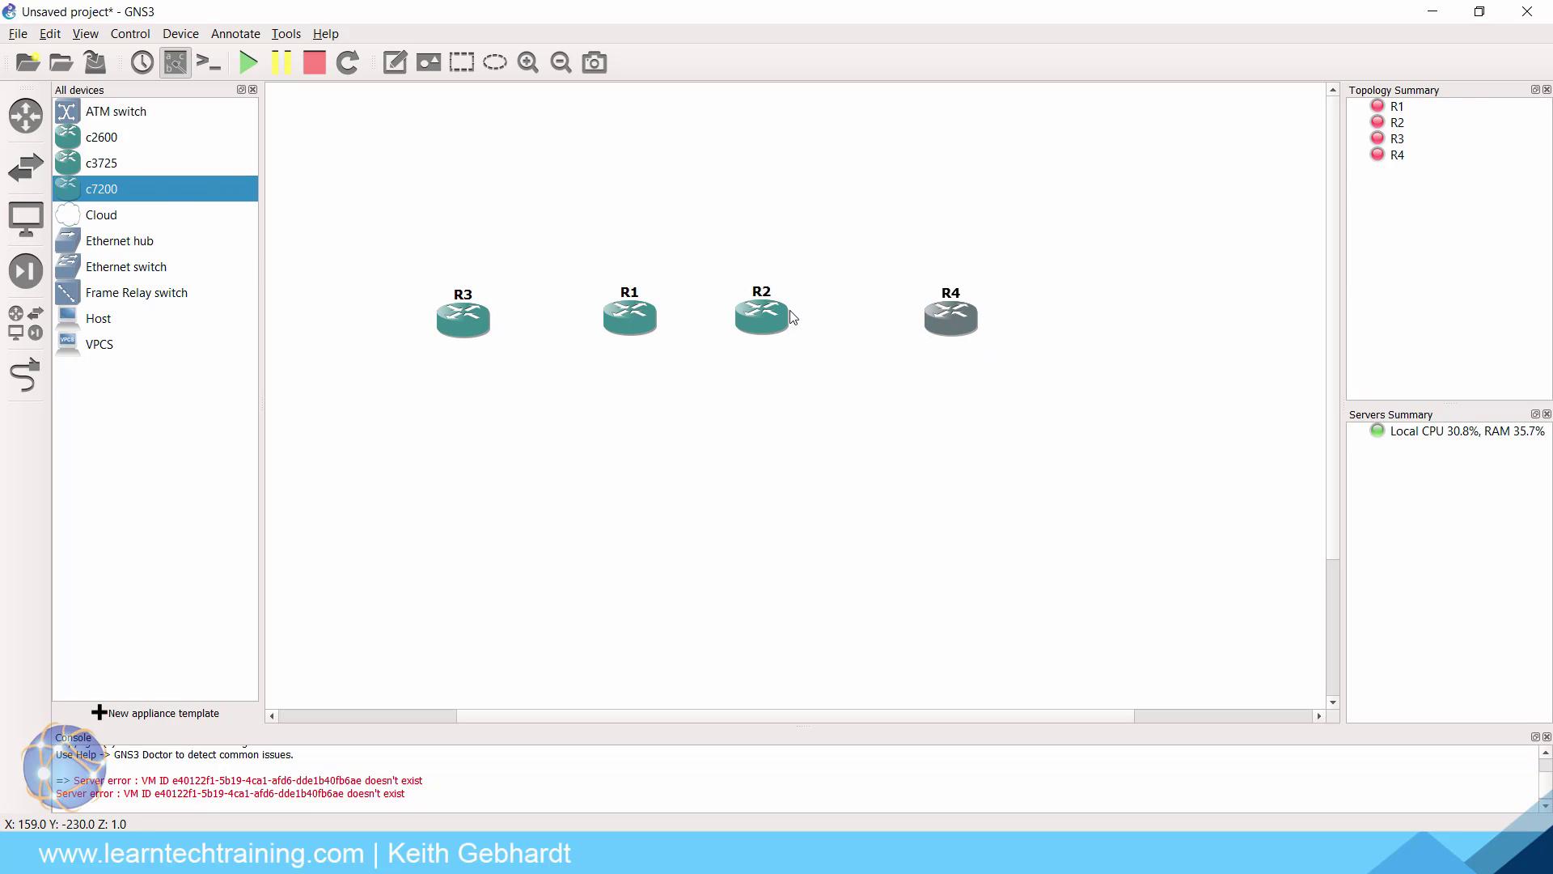
pyautogui.moveTo(770, 317); pyautogui.dragTo(798, 317)
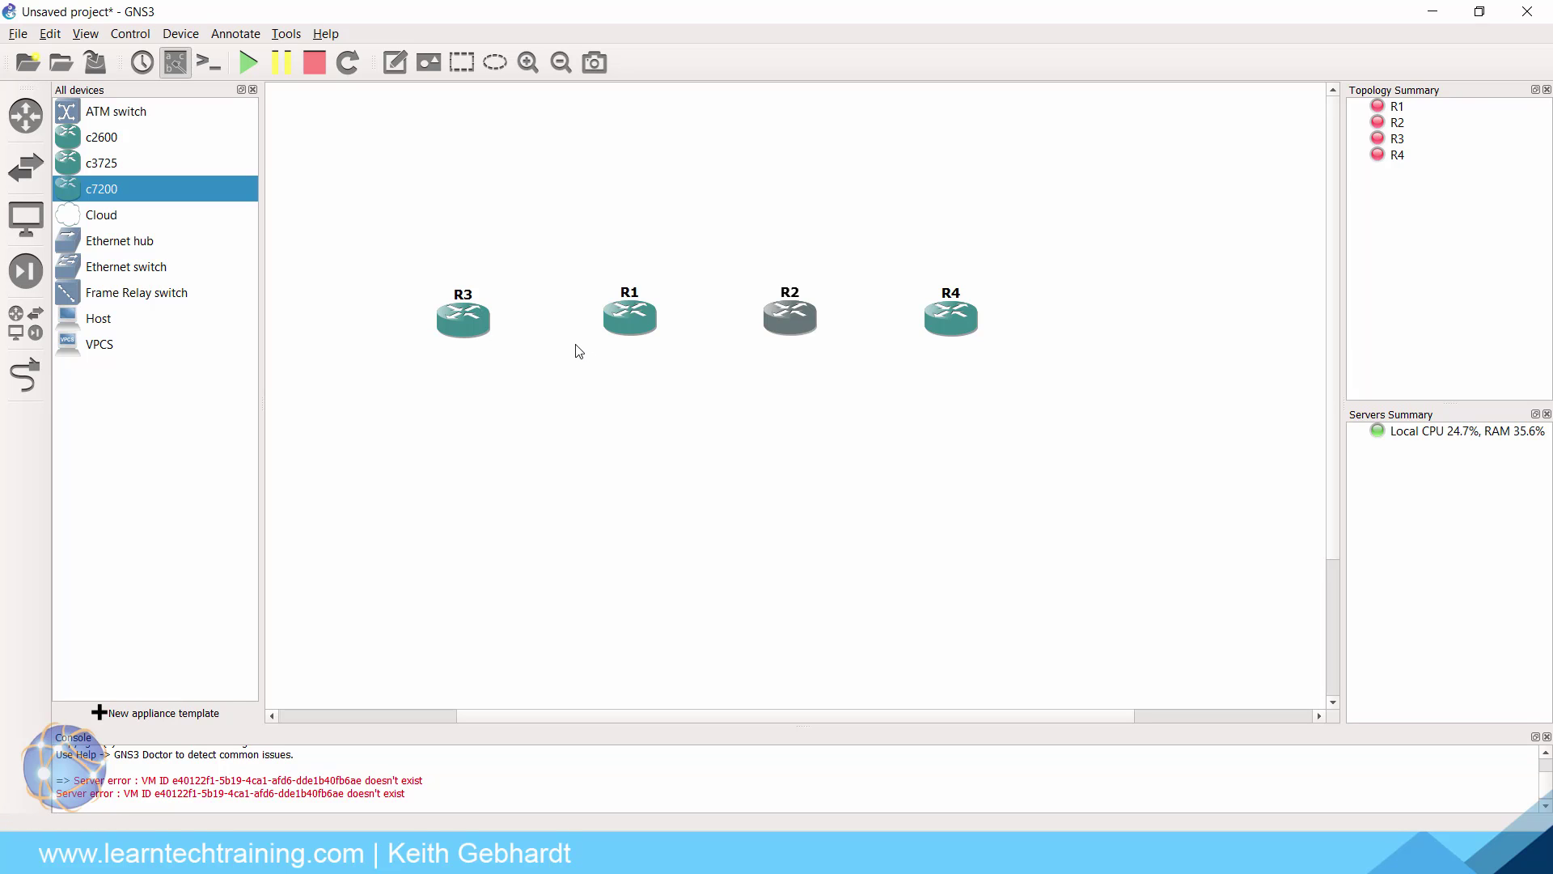
# Step: Rename the leftmost router R3 to PC1 and the rightmost router R4 to PC2
pyautogui.click(467, 301)
pyautogui.doubleClick(467, 300)
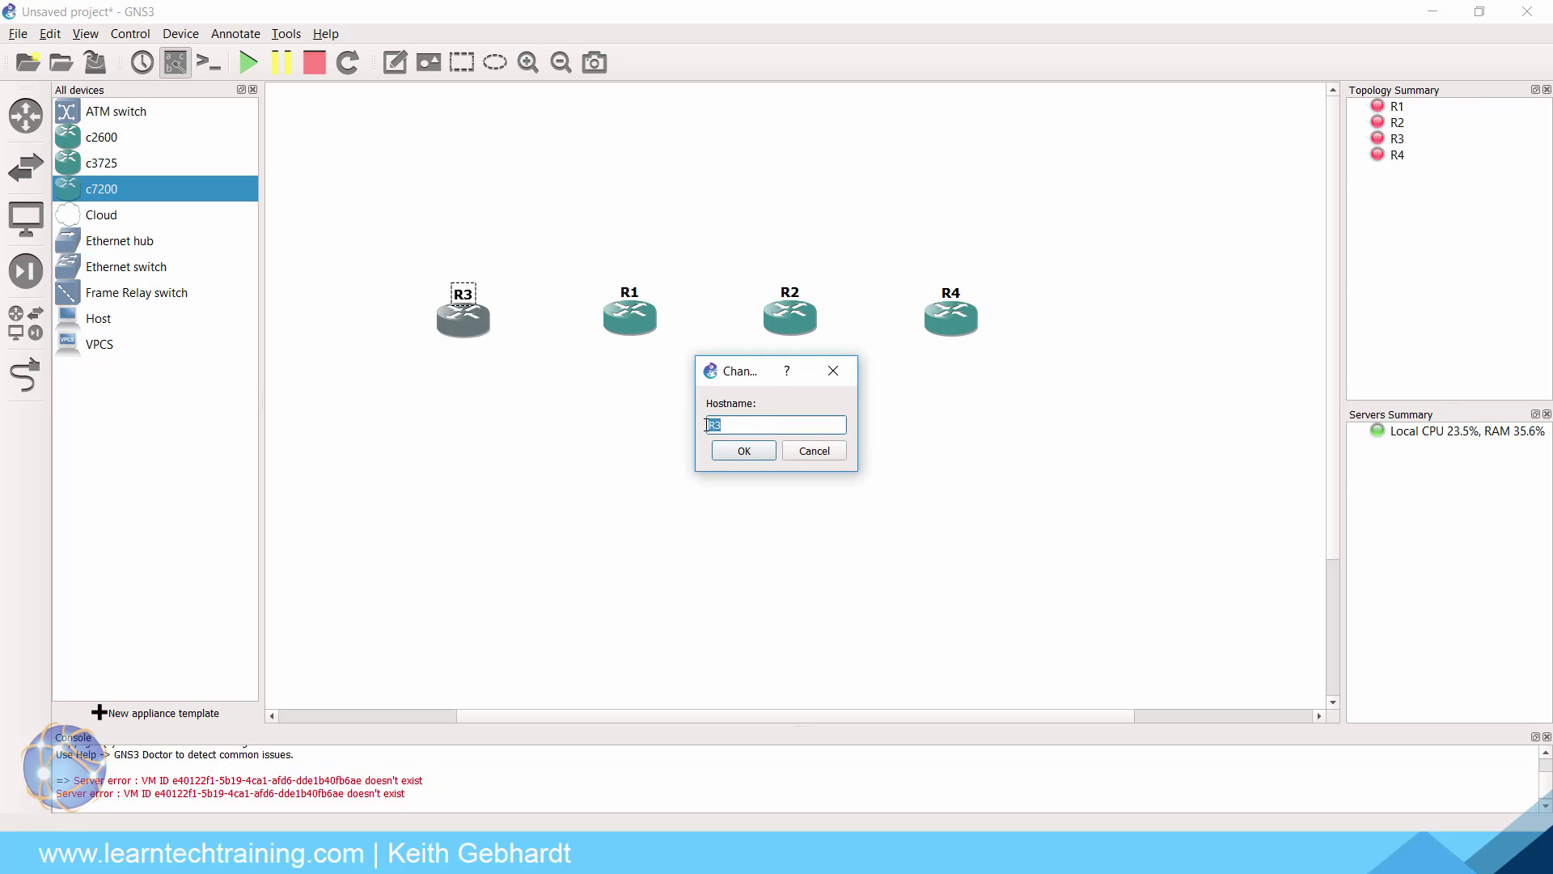
pyautogui.write('PC1')
pyautogui.press('Return')
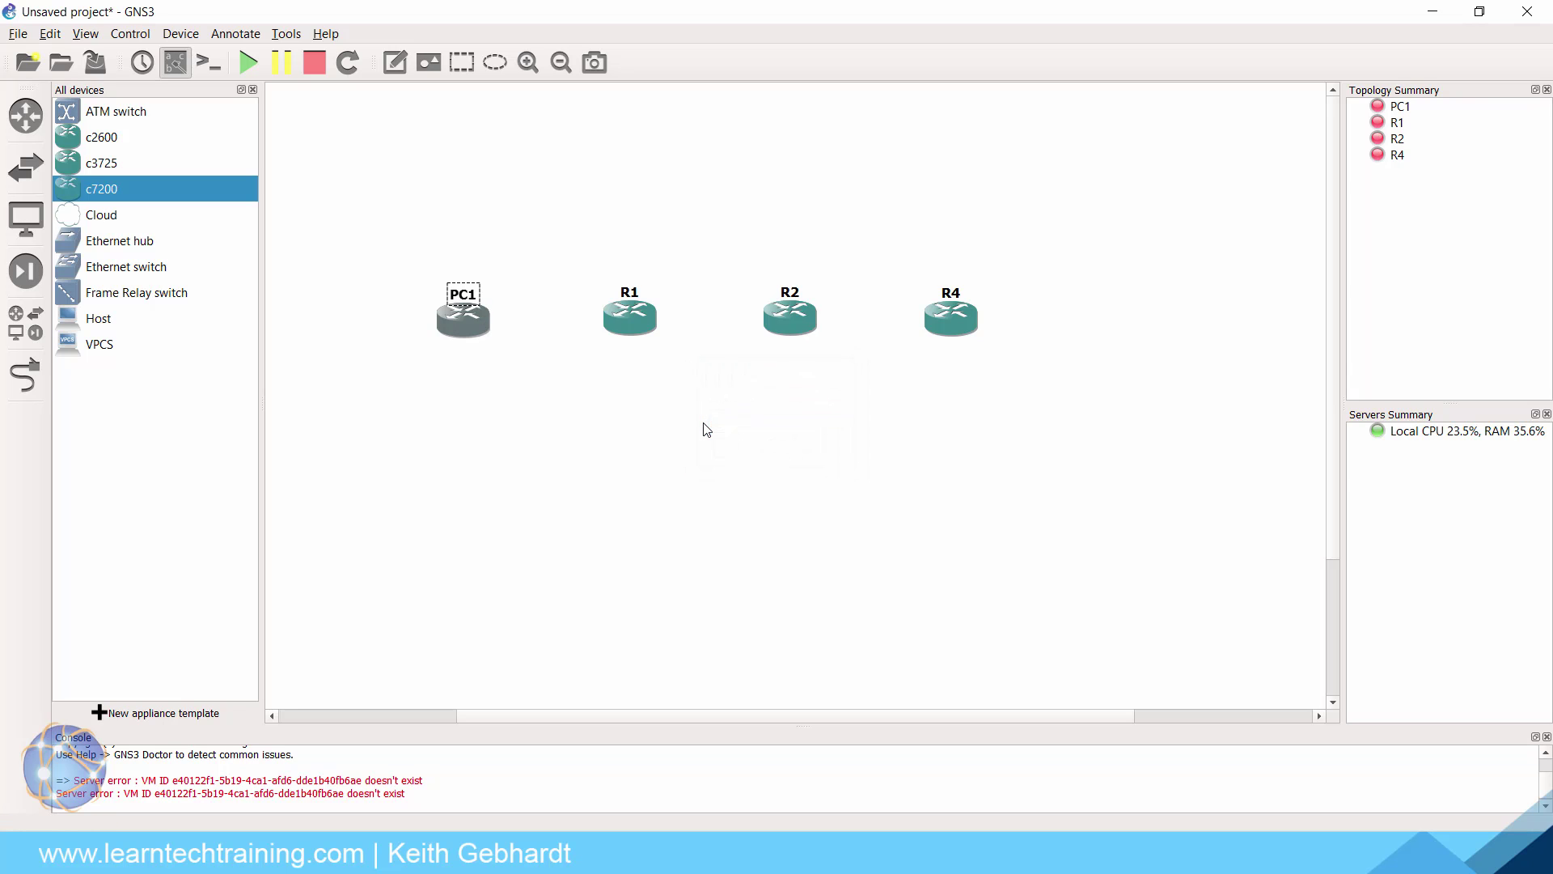
pyautogui.click(103, 199)
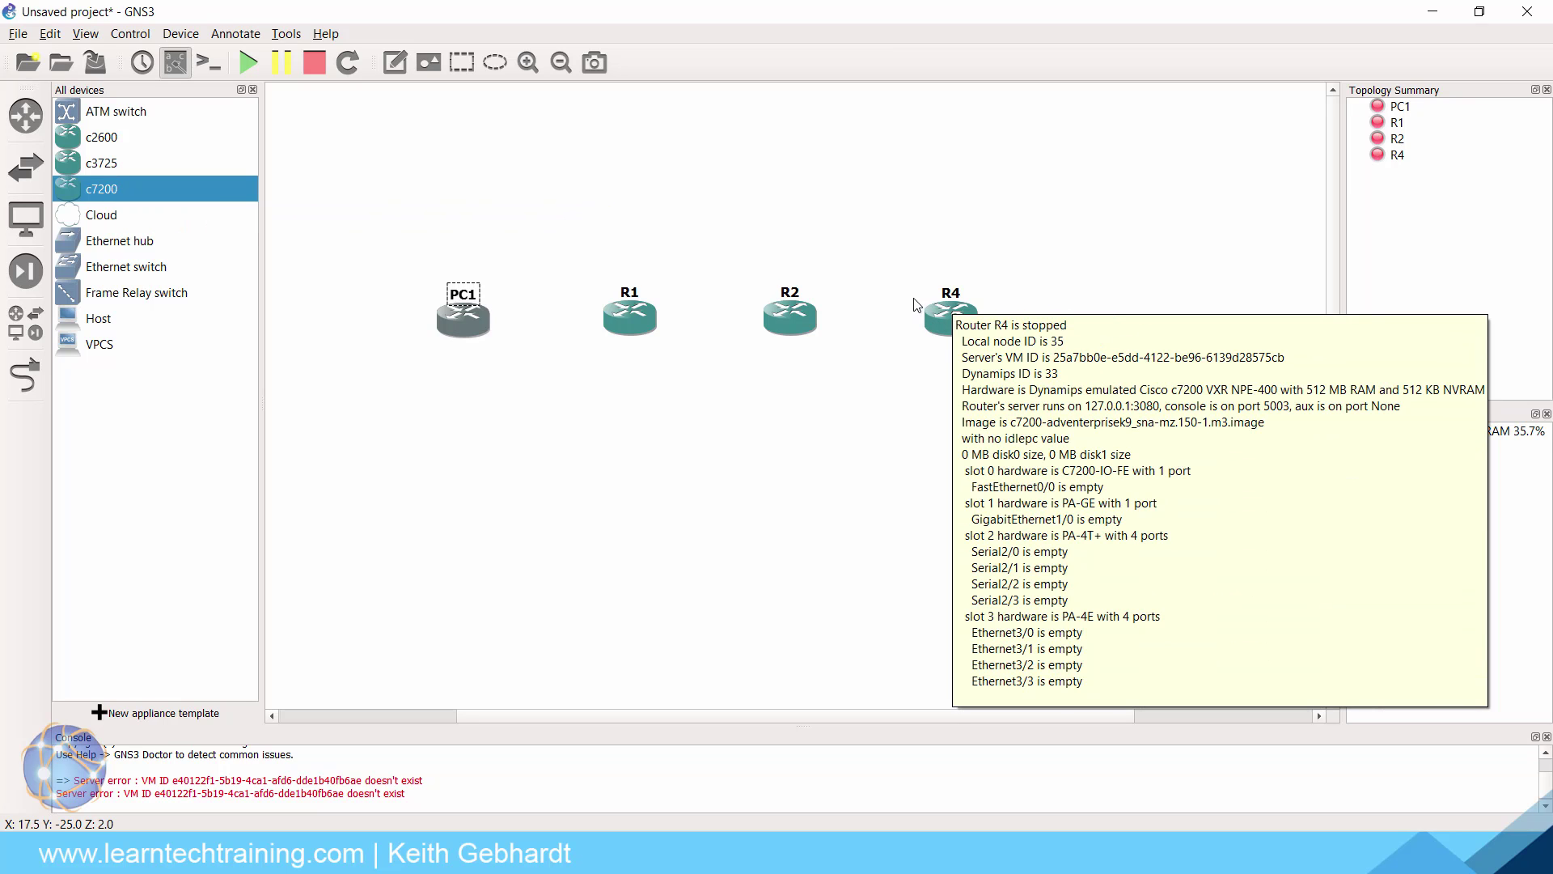
pyautogui.doubleClick(951, 296)
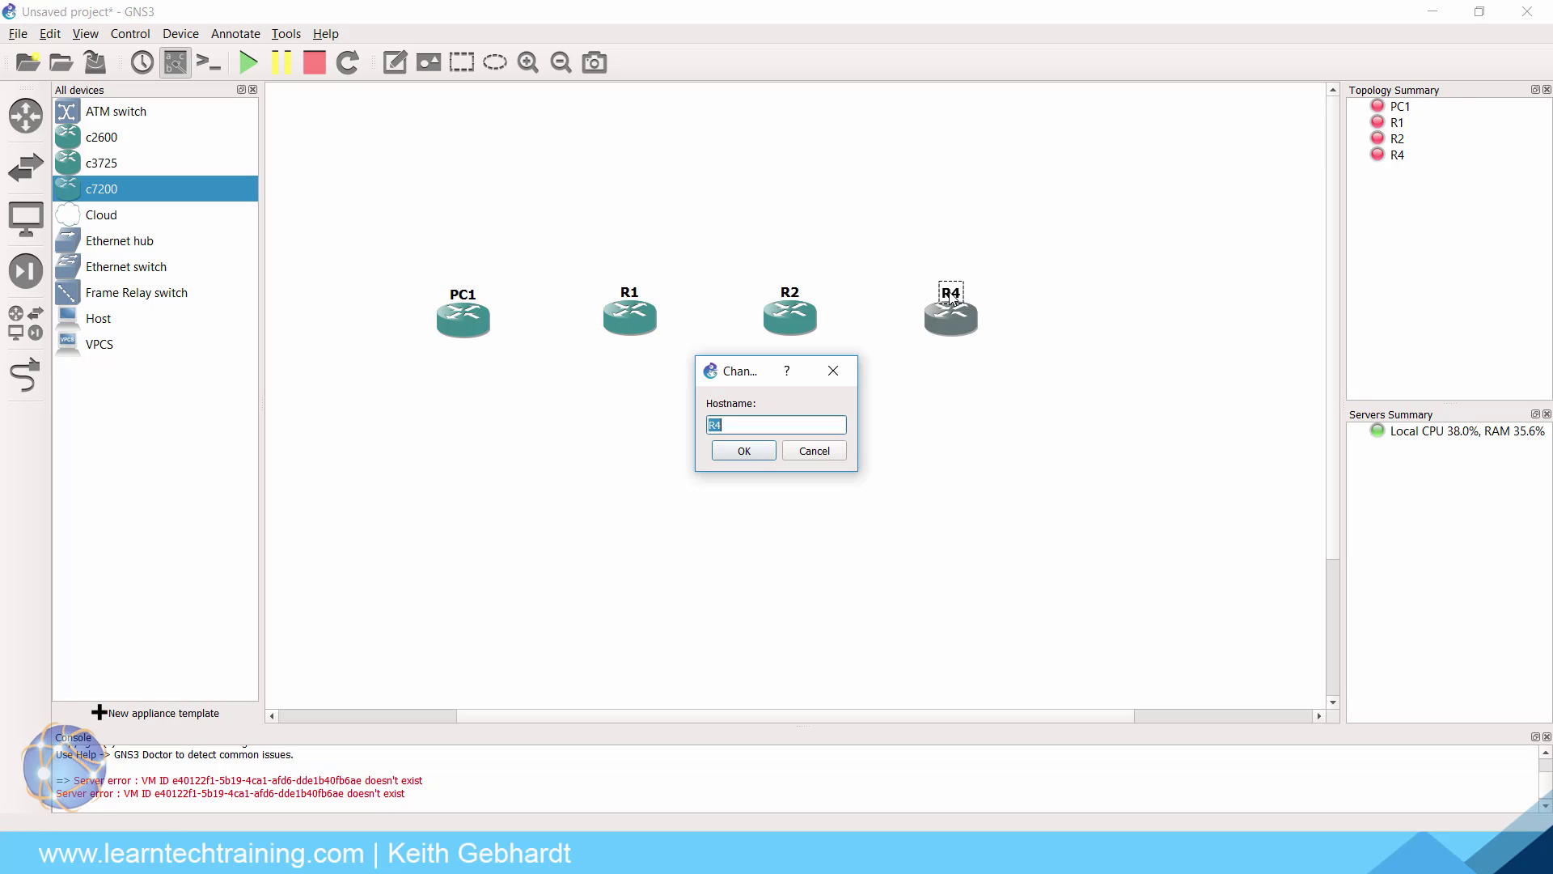
pyautogui.write('PC2')
pyautogui.click(741, 450)
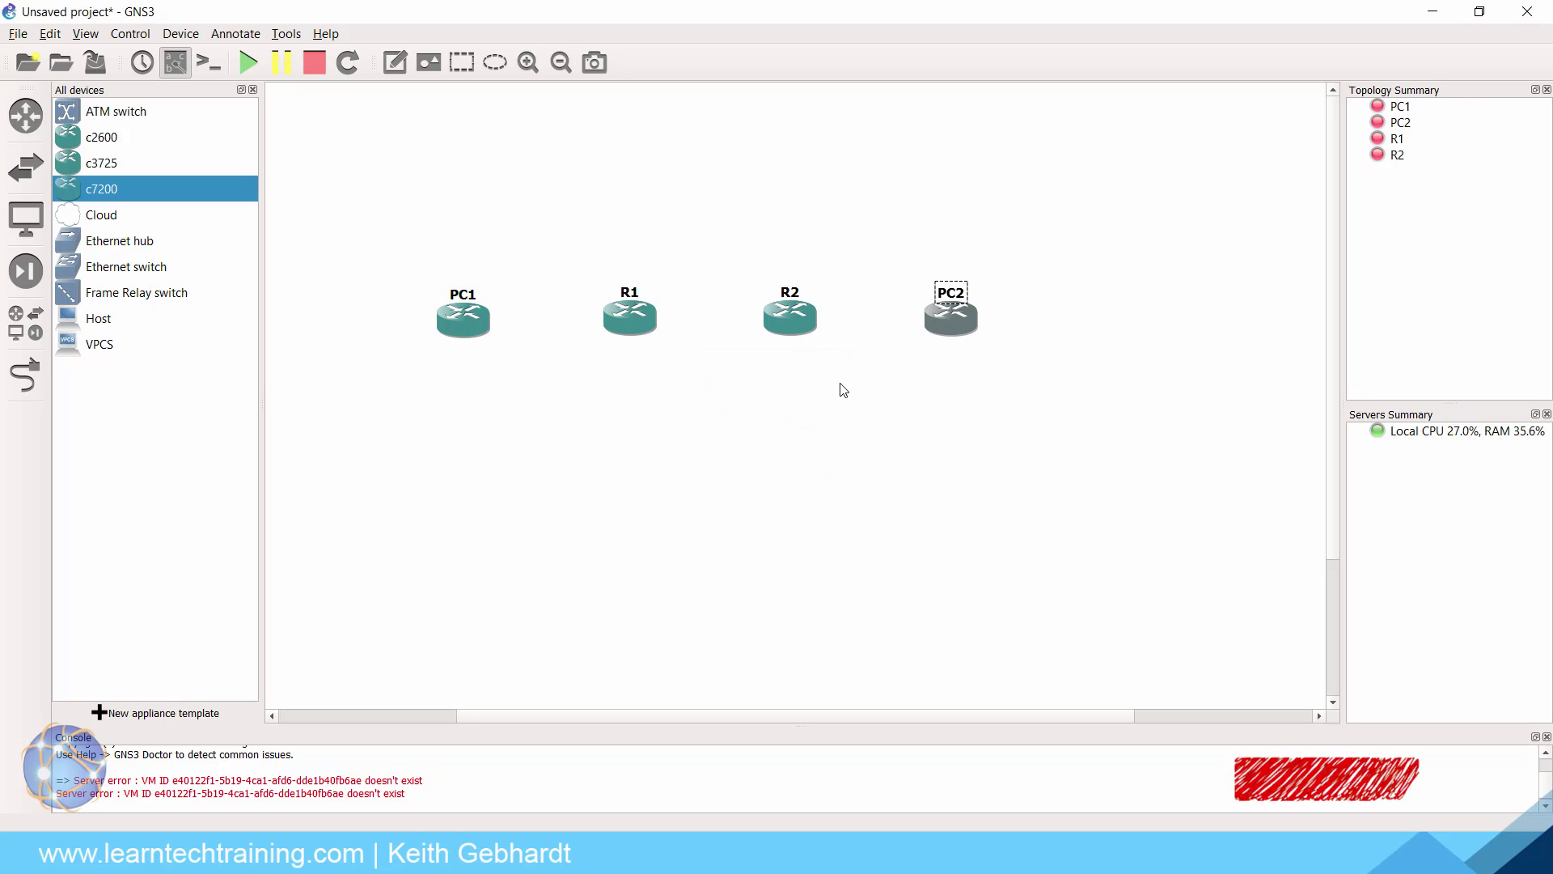
# Step: Link PC1's FastEthernet0/0 to R1's FastEthernet0/0
pyautogui.click(26, 375)
pyautogui.click(481, 320)
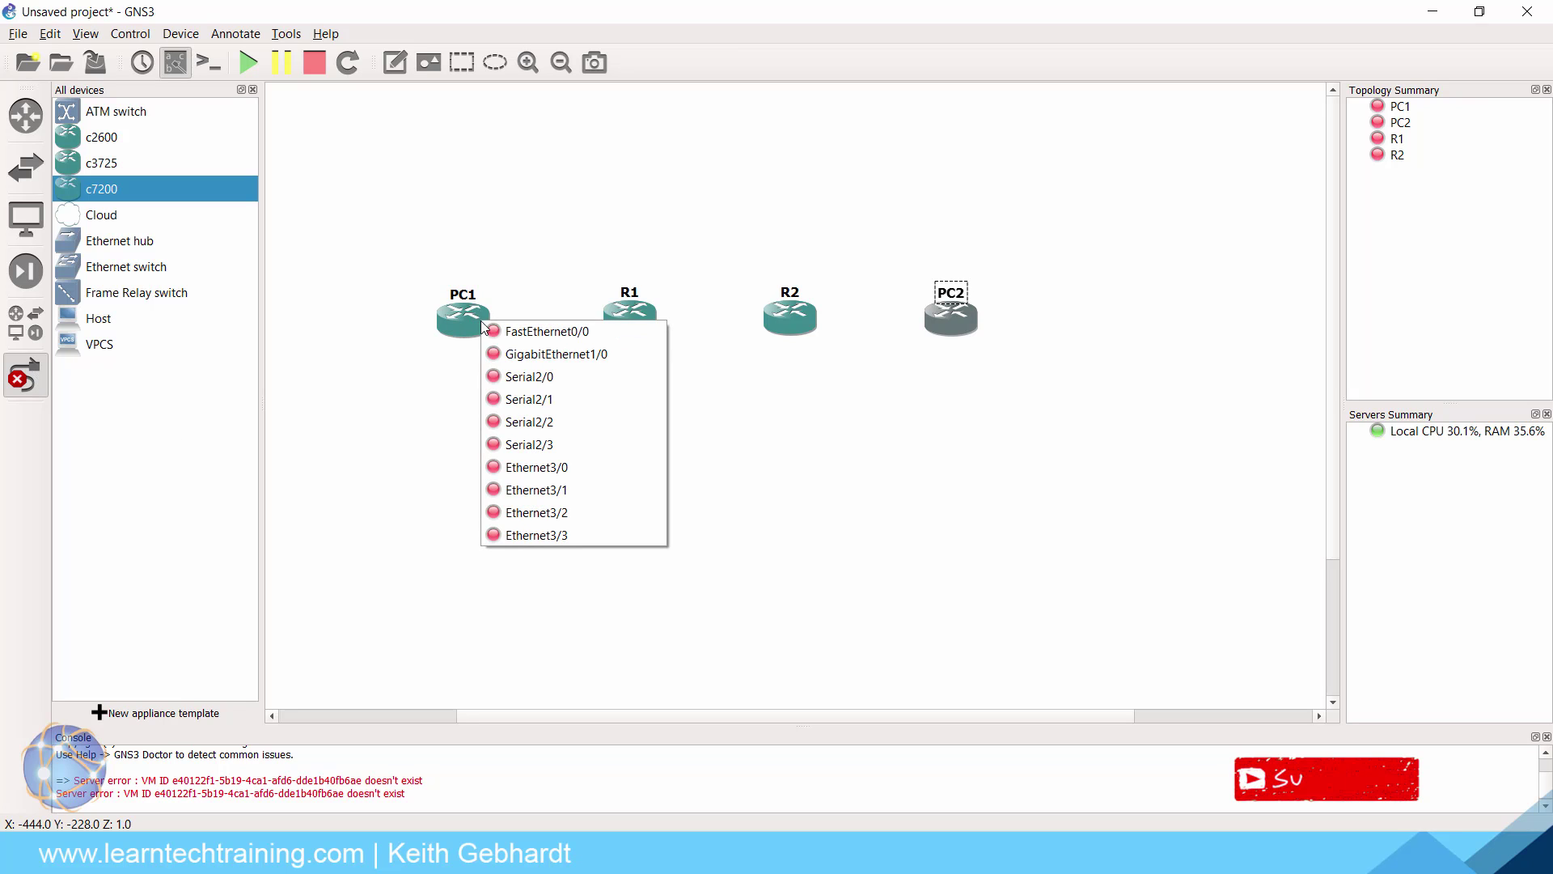
pyautogui.click(561, 325)
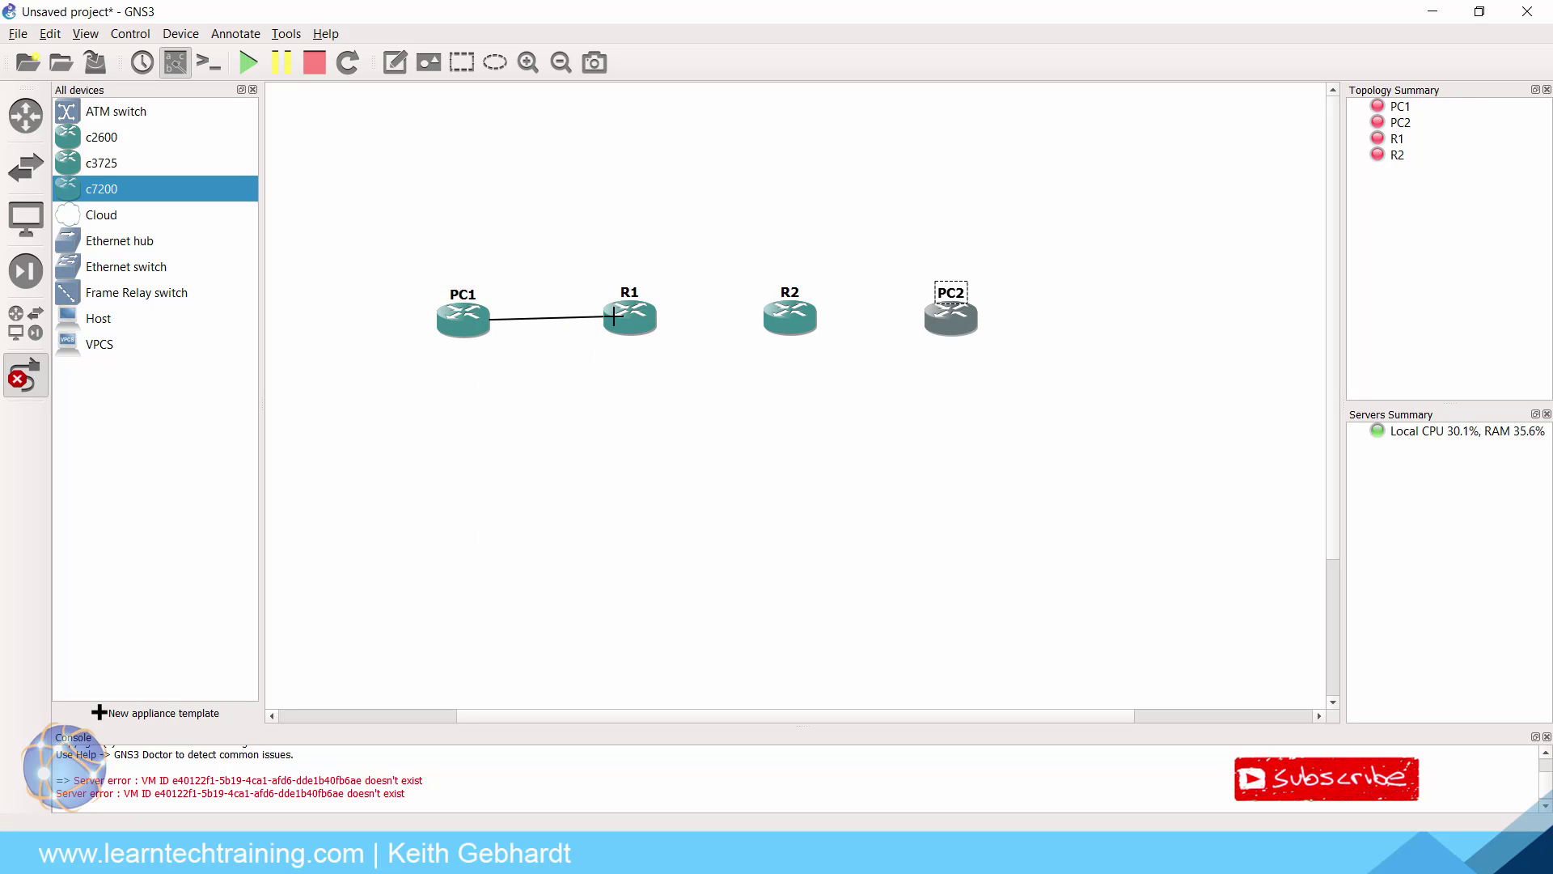
pyautogui.click(612, 316)
pyautogui.click(639, 326)
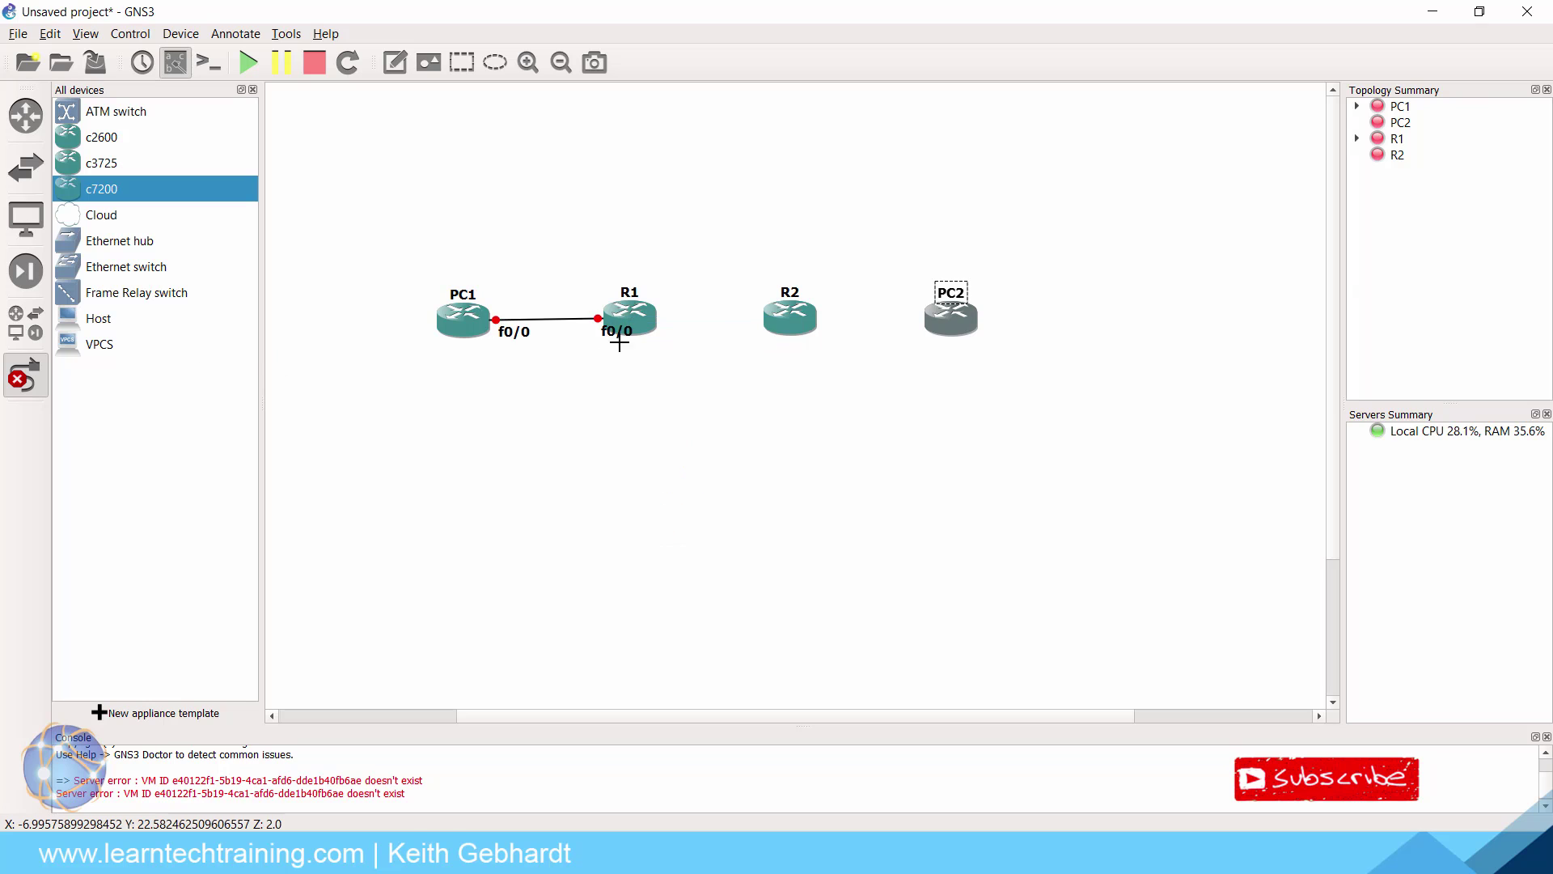
# Step: Connect R1 to R2 with a serial link on s2/0
pyautogui.click(647, 315)
pyautogui.click(703, 366)
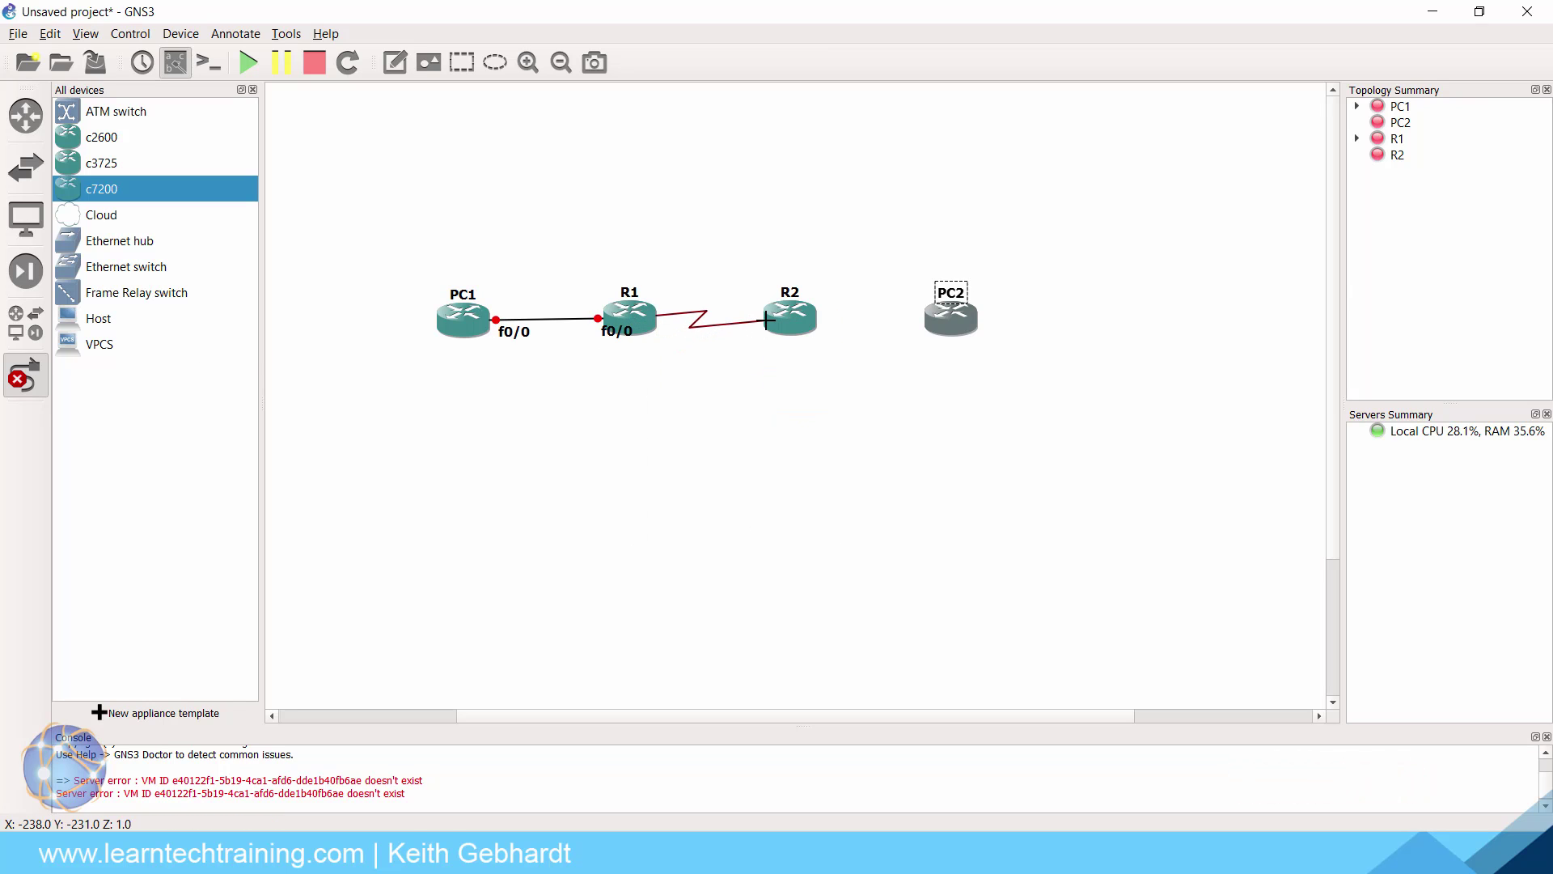
pyautogui.click(767, 320)
pyautogui.click(792, 353)
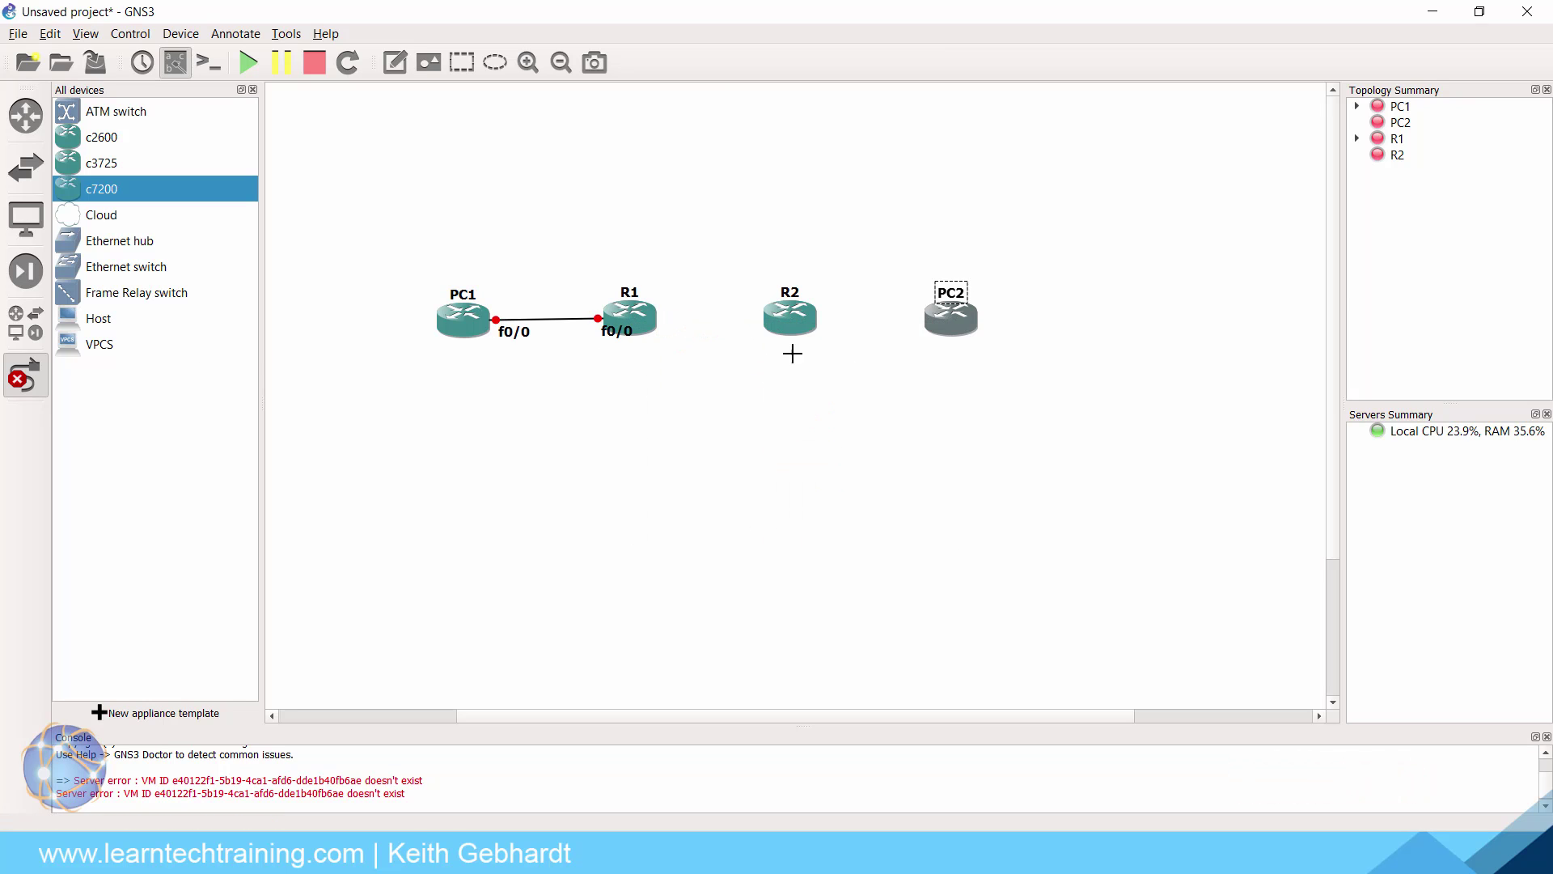
# Step: Link R2's FastEthernet0/0 to PC2's f0/0
pyautogui.click(805, 313)
pyautogui.click(859, 322)
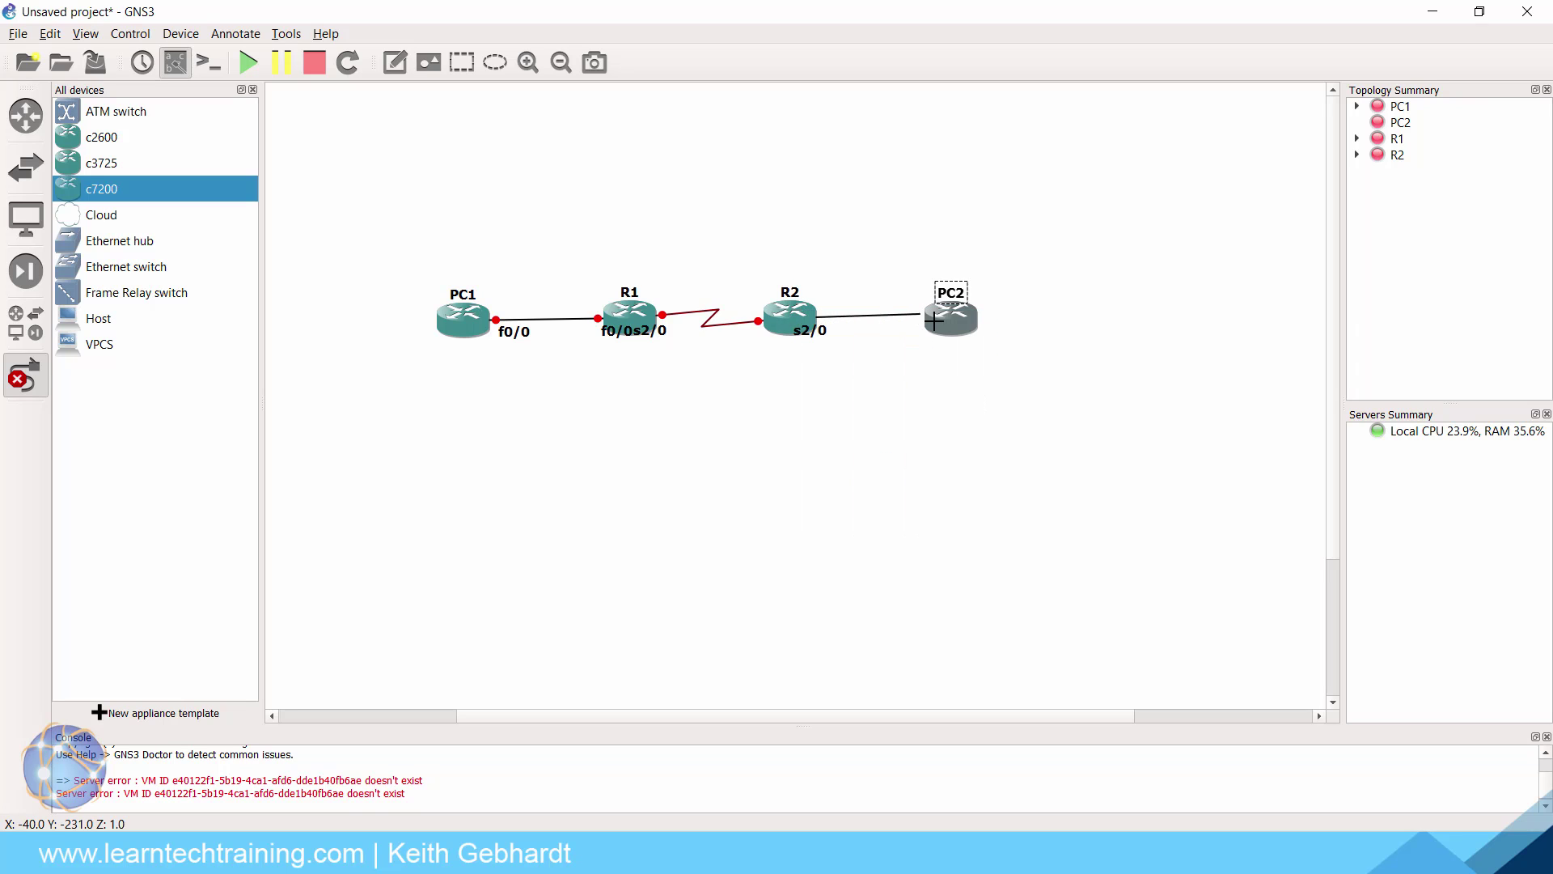
pyautogui.click(944, 318)
pyautogui.click(948, 326)
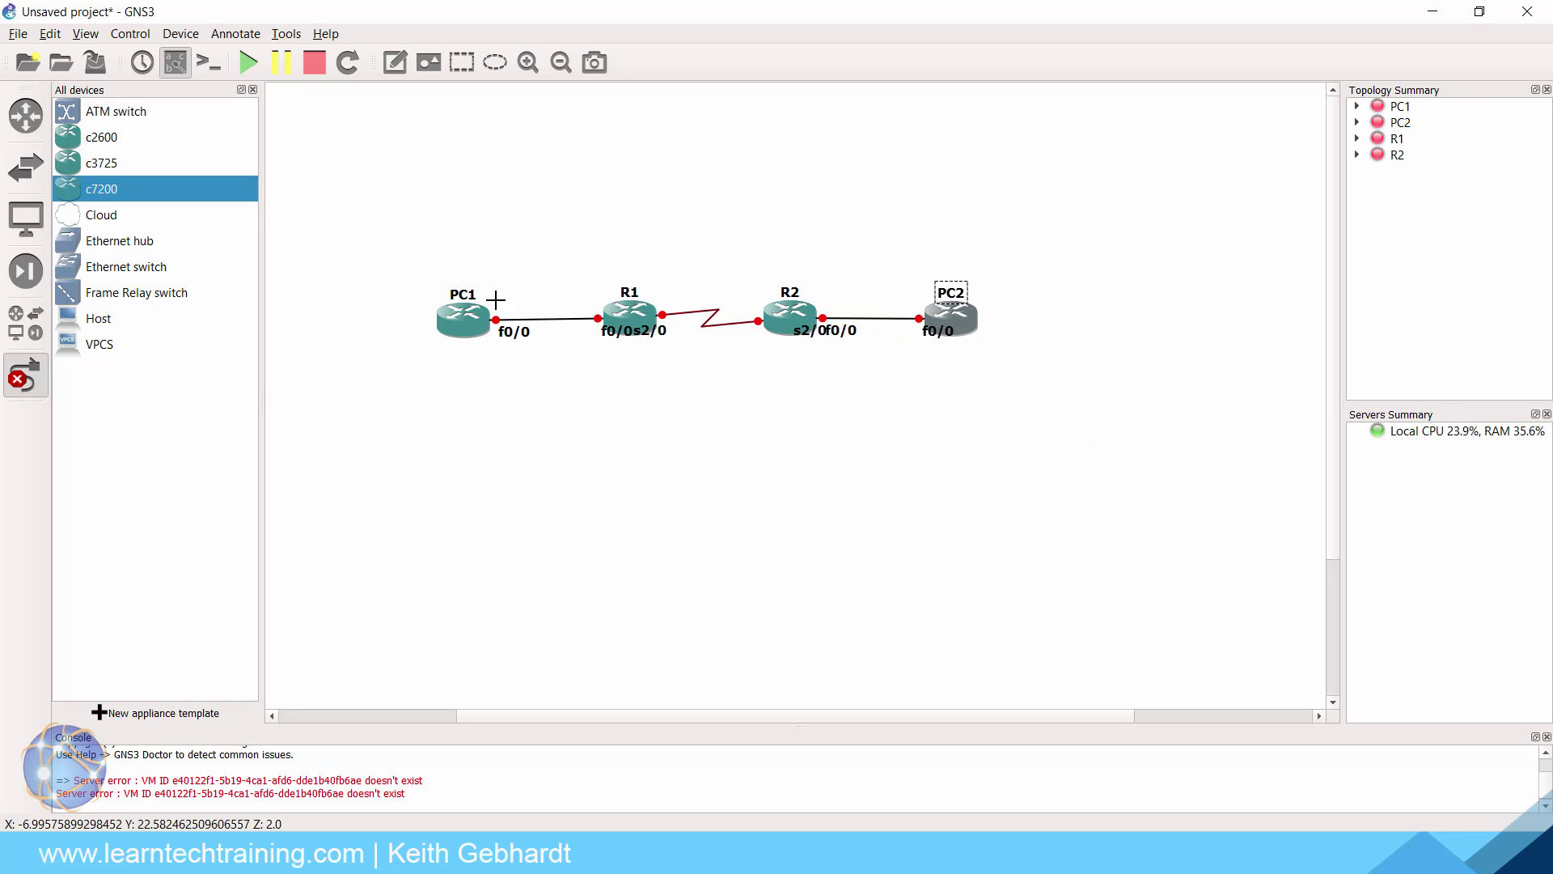
# Step: Start all devices, hide the device list, and move the whole topology up the canvas
pyautogui.click(248, 62)
pyautogui.click(22, 382)
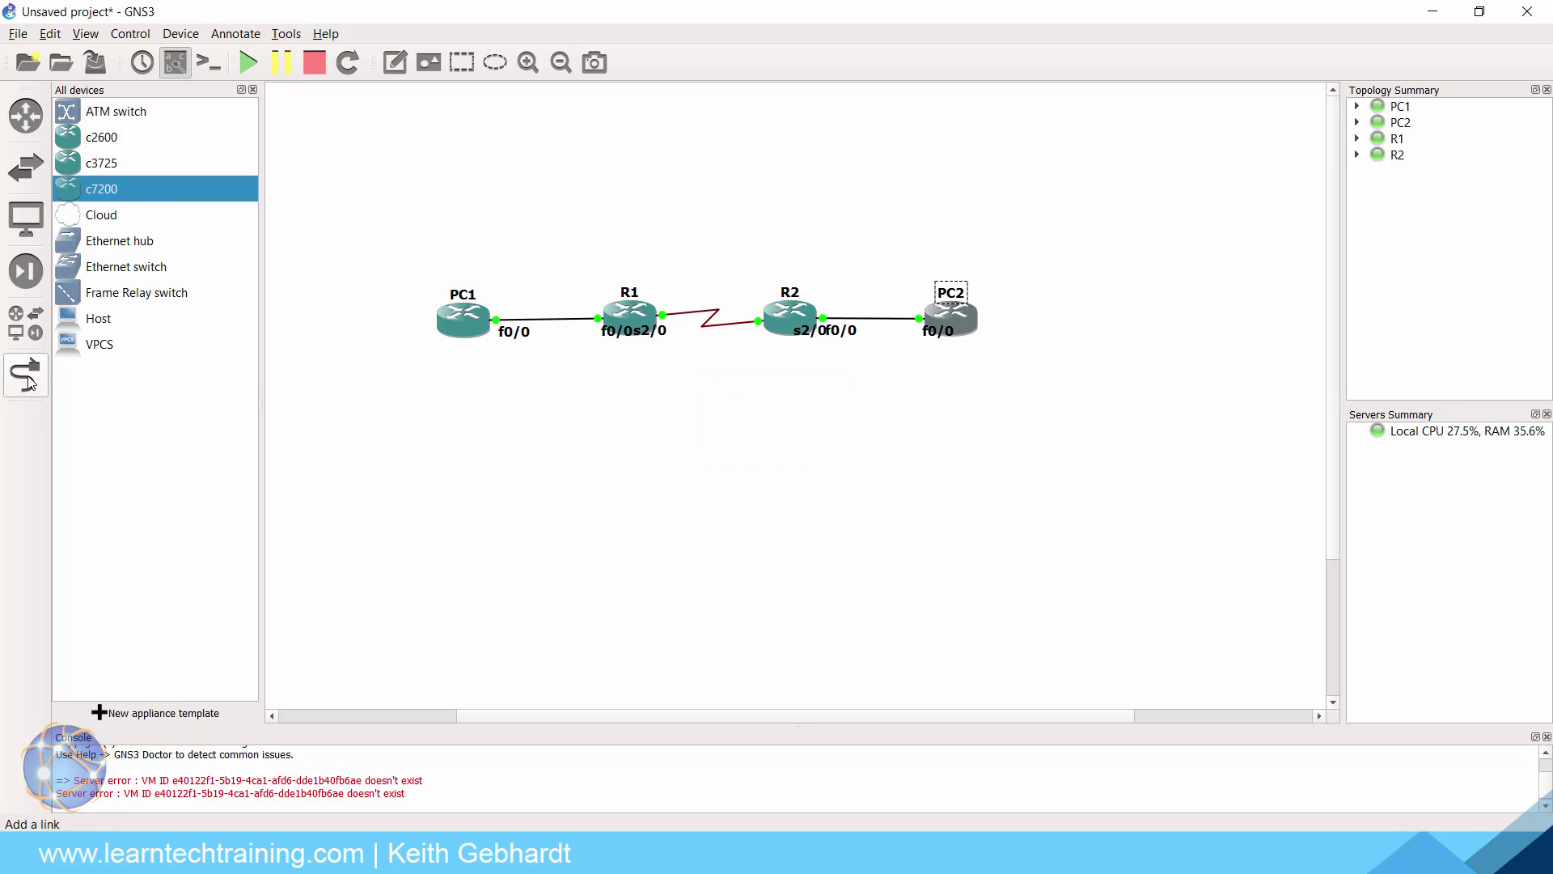
pyautogui.click(26, 323)
pyautogui.moveTo(878, 415); pyautogui.dragTo(357, 235)
pyautogui.moveTo(363, 327); pyautogui.dragTo(432, 178)
pyautogui.click(416, 242)
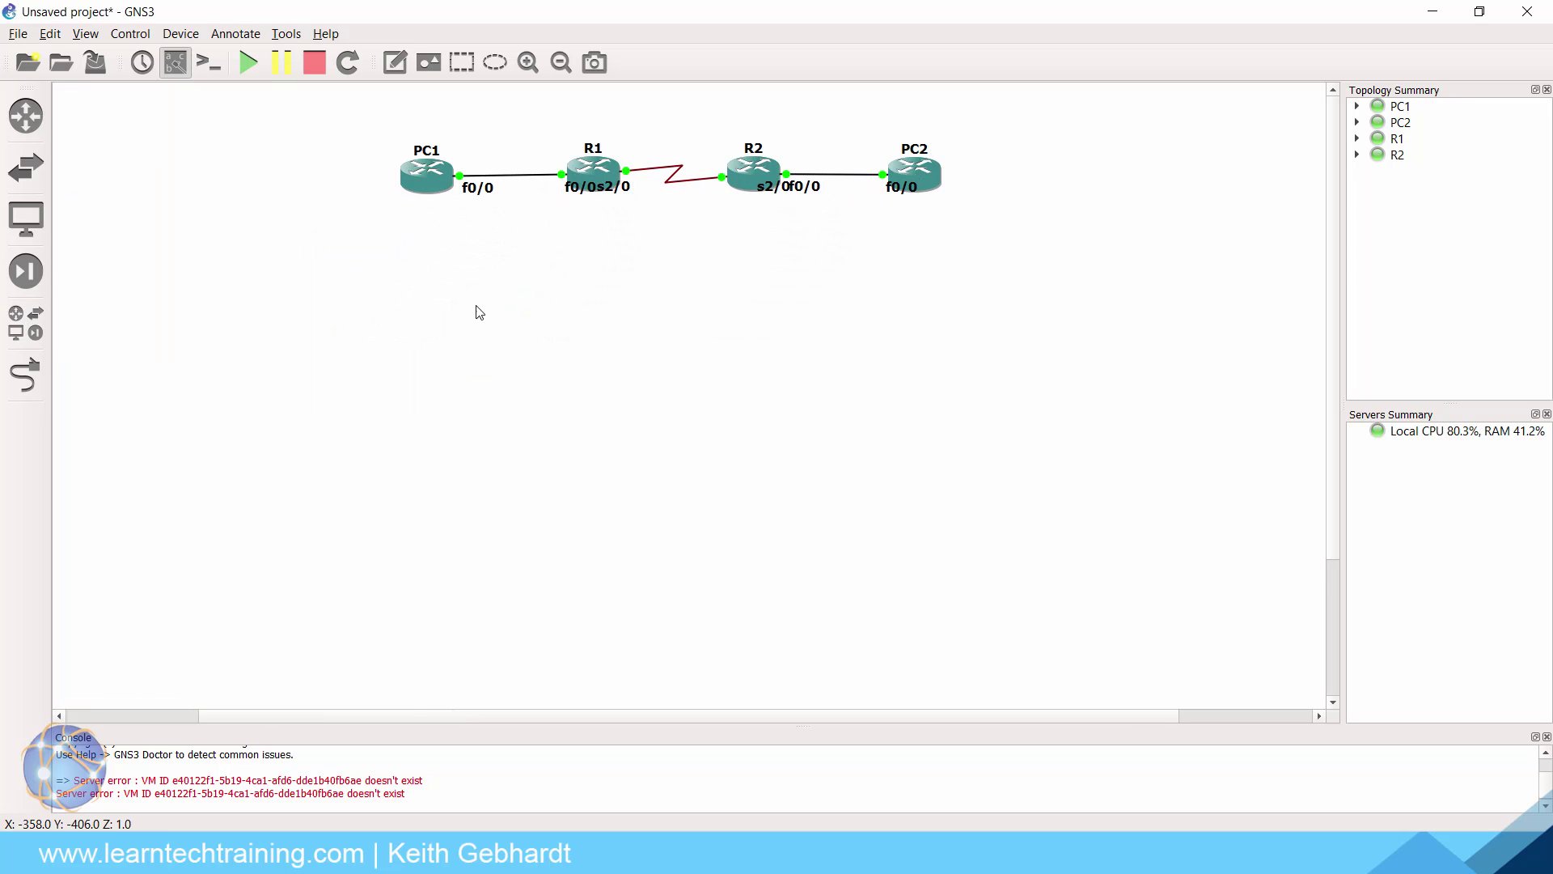
# Step: Open consoles for every device and minimize R2, R1 and PC2, leaving PC1's console
pyautogui.click(207, 68)
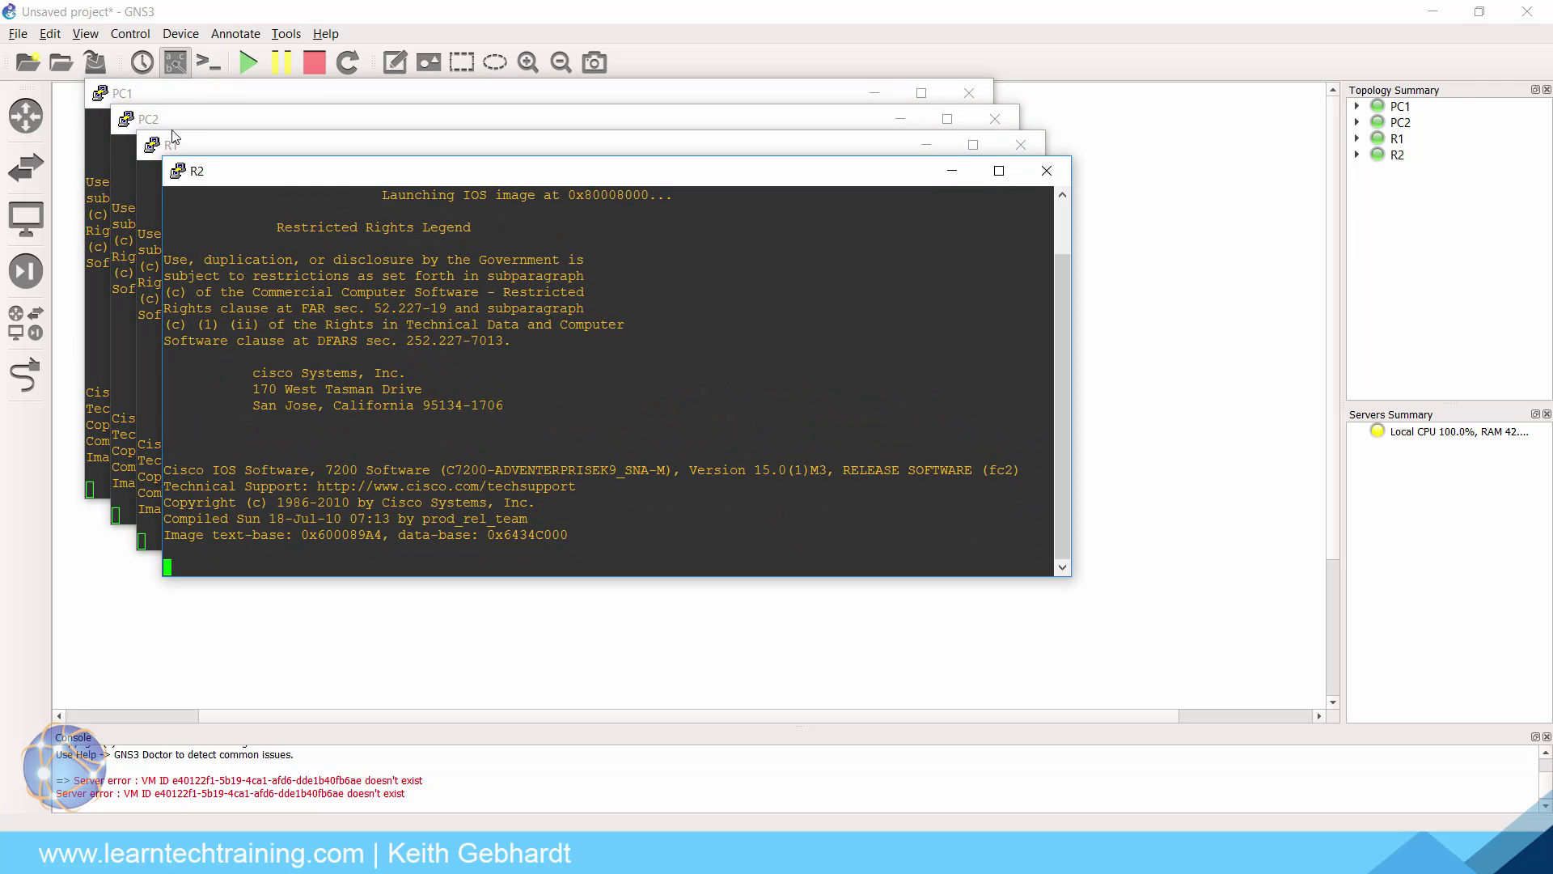
pyautogui.click(952, 170)
pyautogui.click(926, 146)
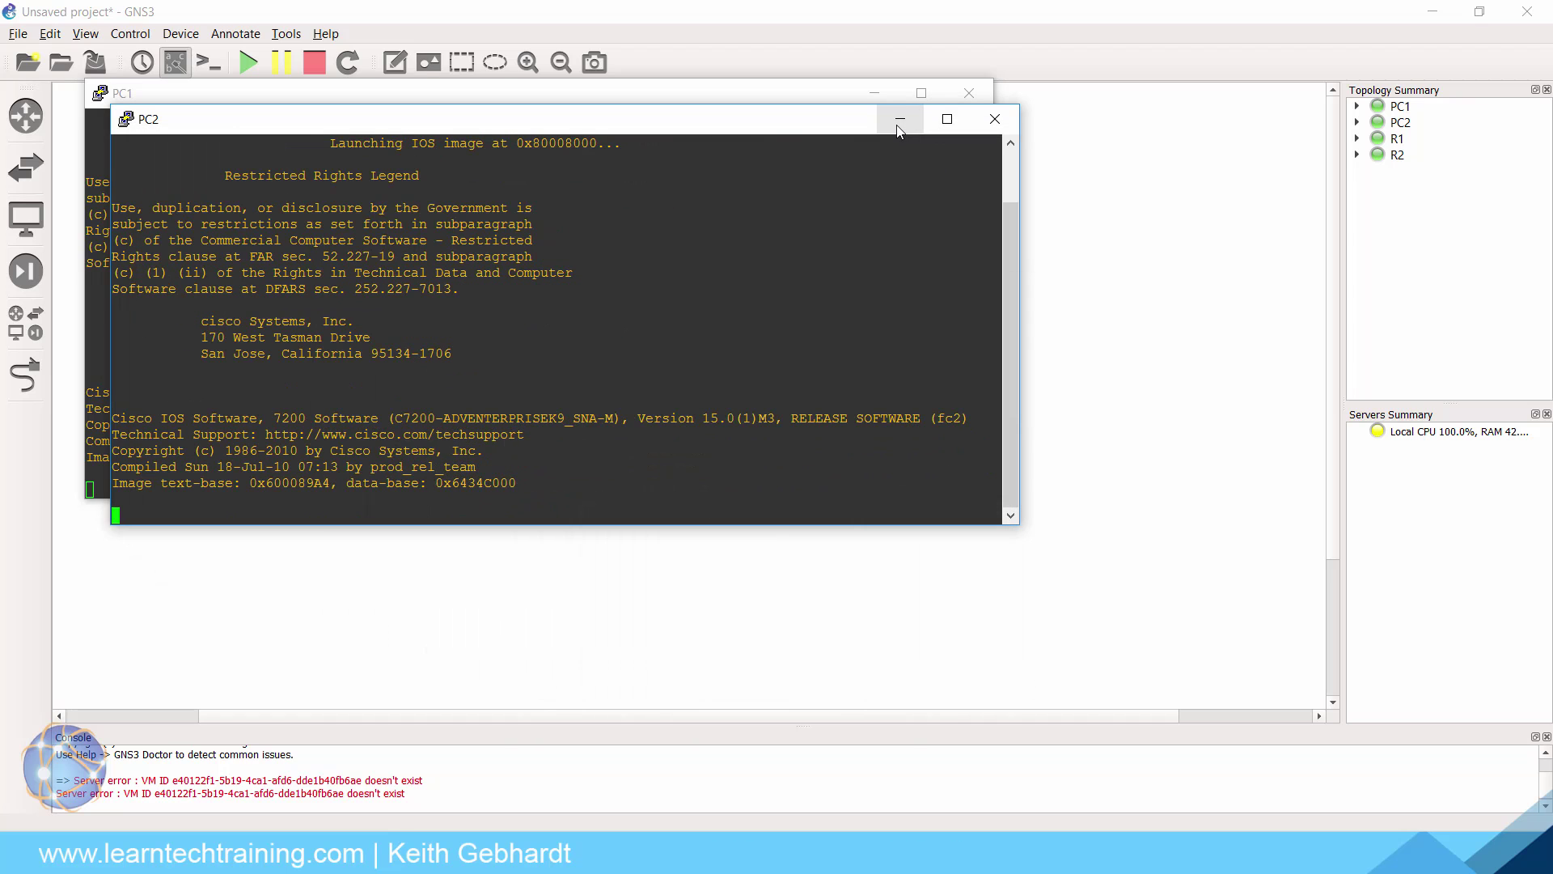
pyautogui.click(891, 130)
# Step: Run show ver in PC1's console and highlight the IOS Version 15.0(1)M3 line
pyautogui.moveTo(685, 103); pyautogui.dragTo(845, 256)
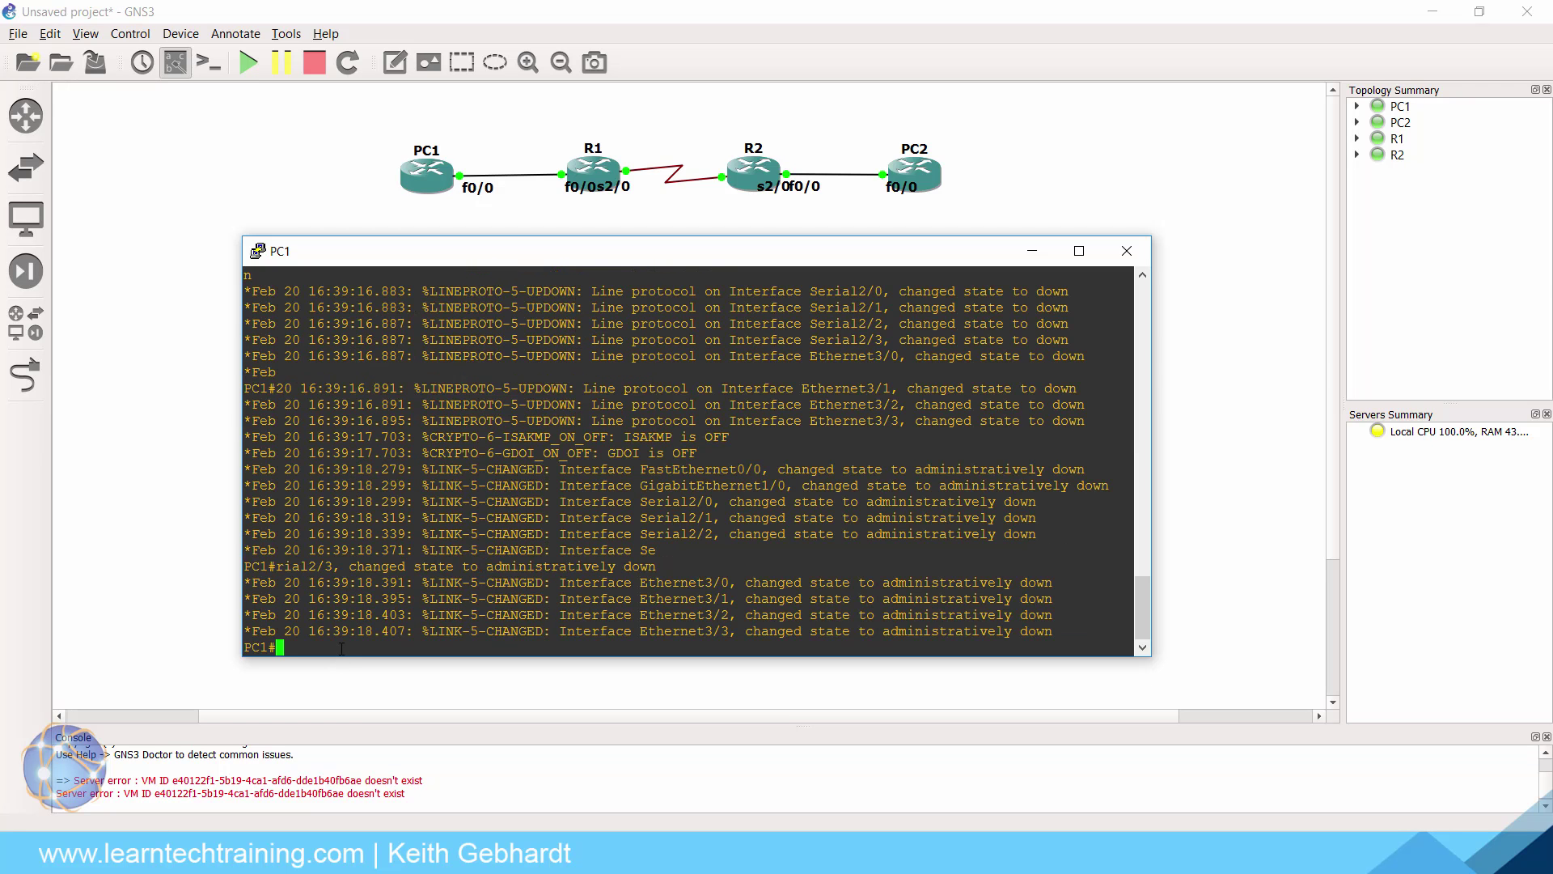
pyautogui.press('Return')
pyautogui.press('Return')
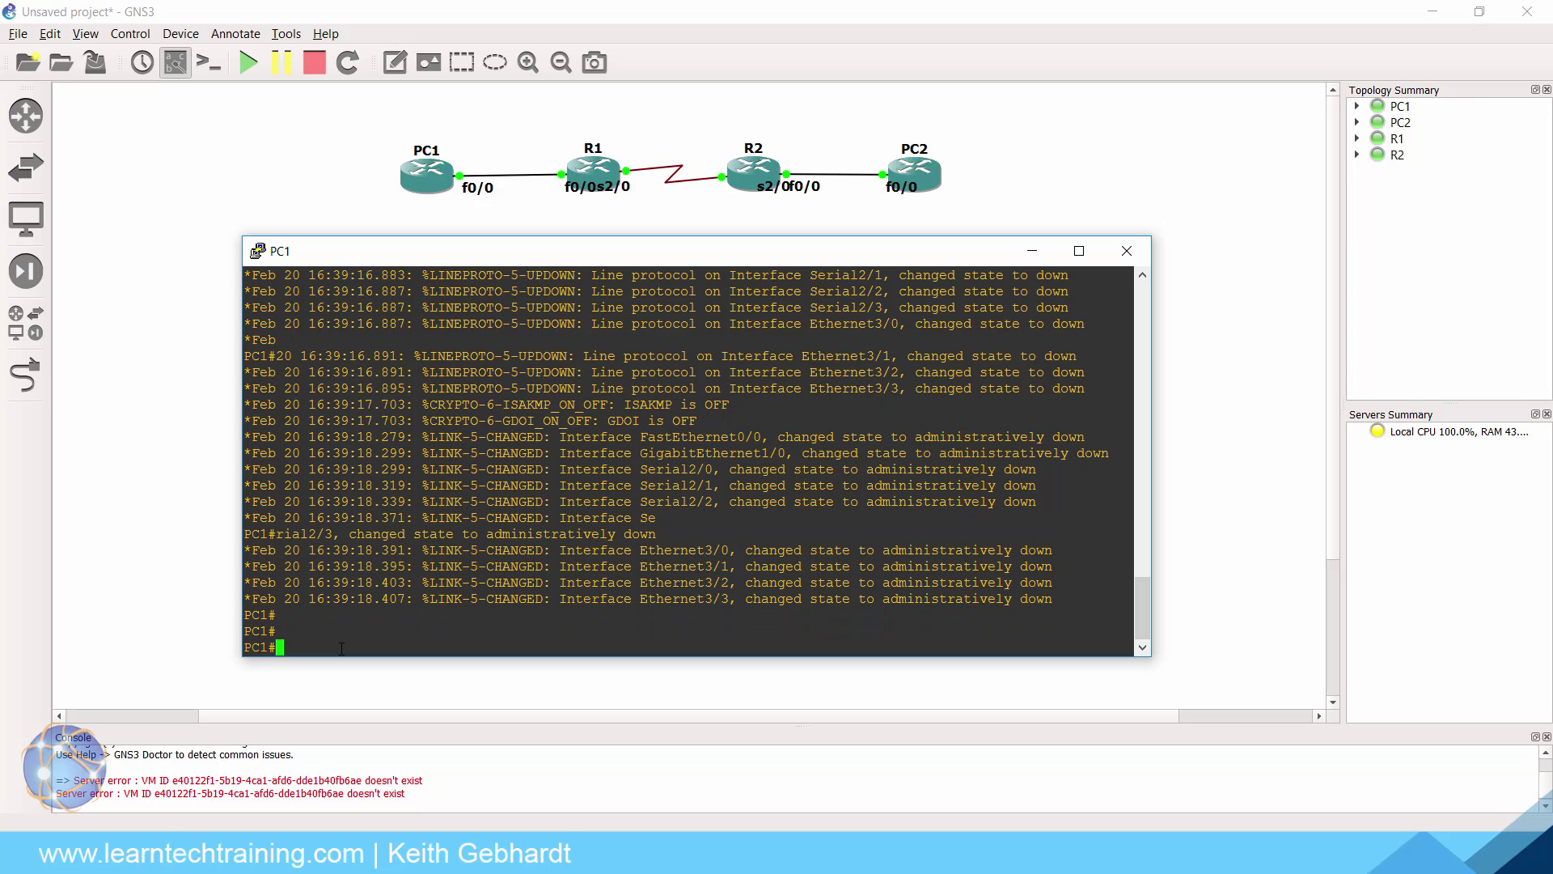
pyautogui.write('show ver')
pyautogui.press('Return')
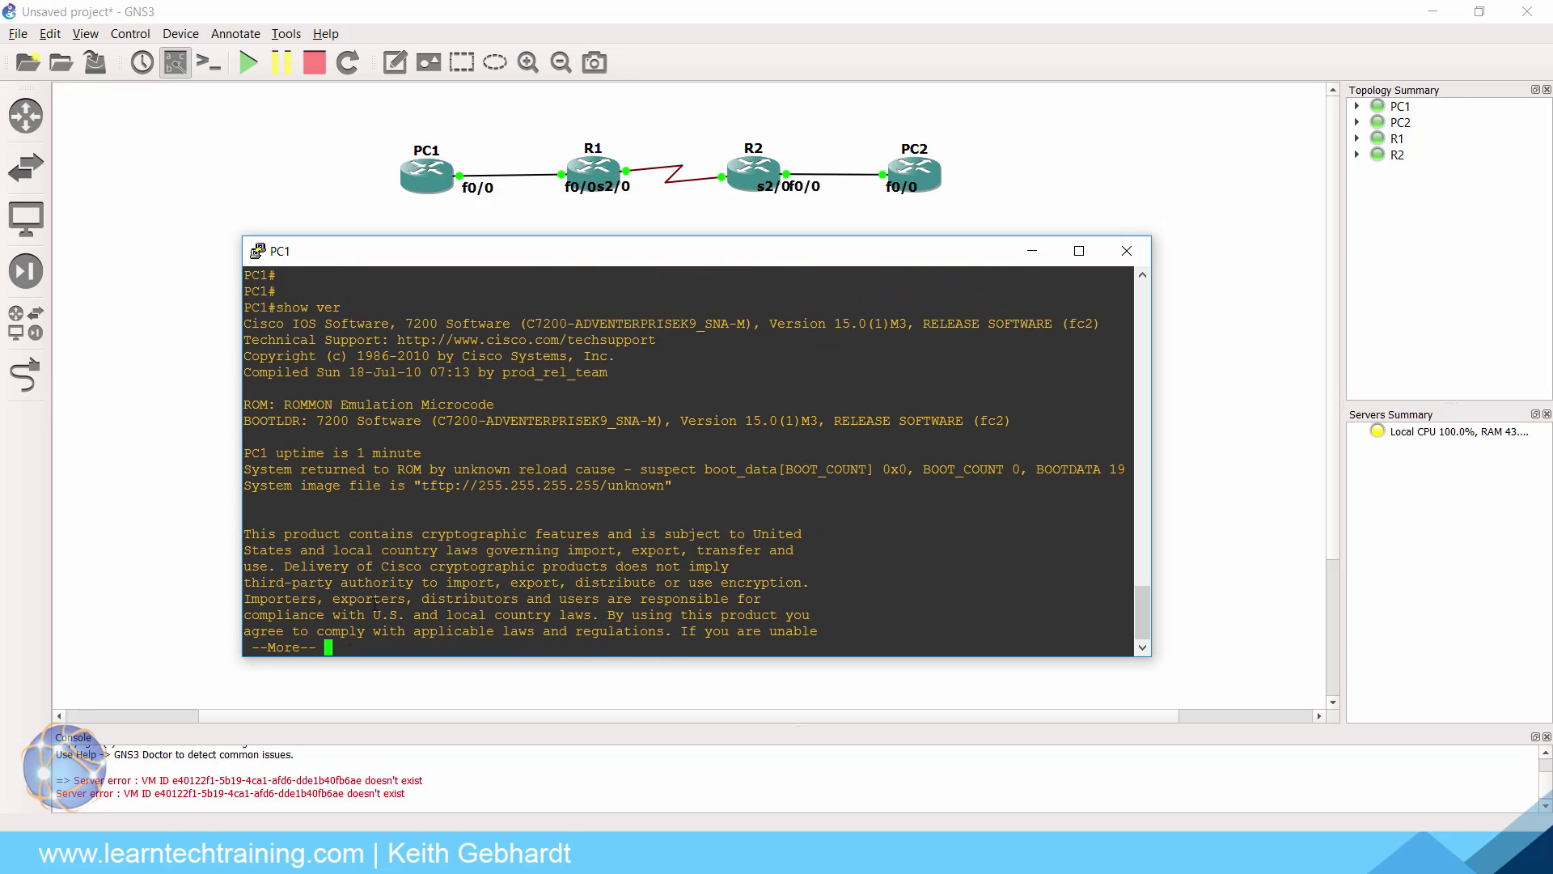
pyautogui.moveTo(429, 421); pyautogui.dragTo(770, 436)
pyautogui.press('q')
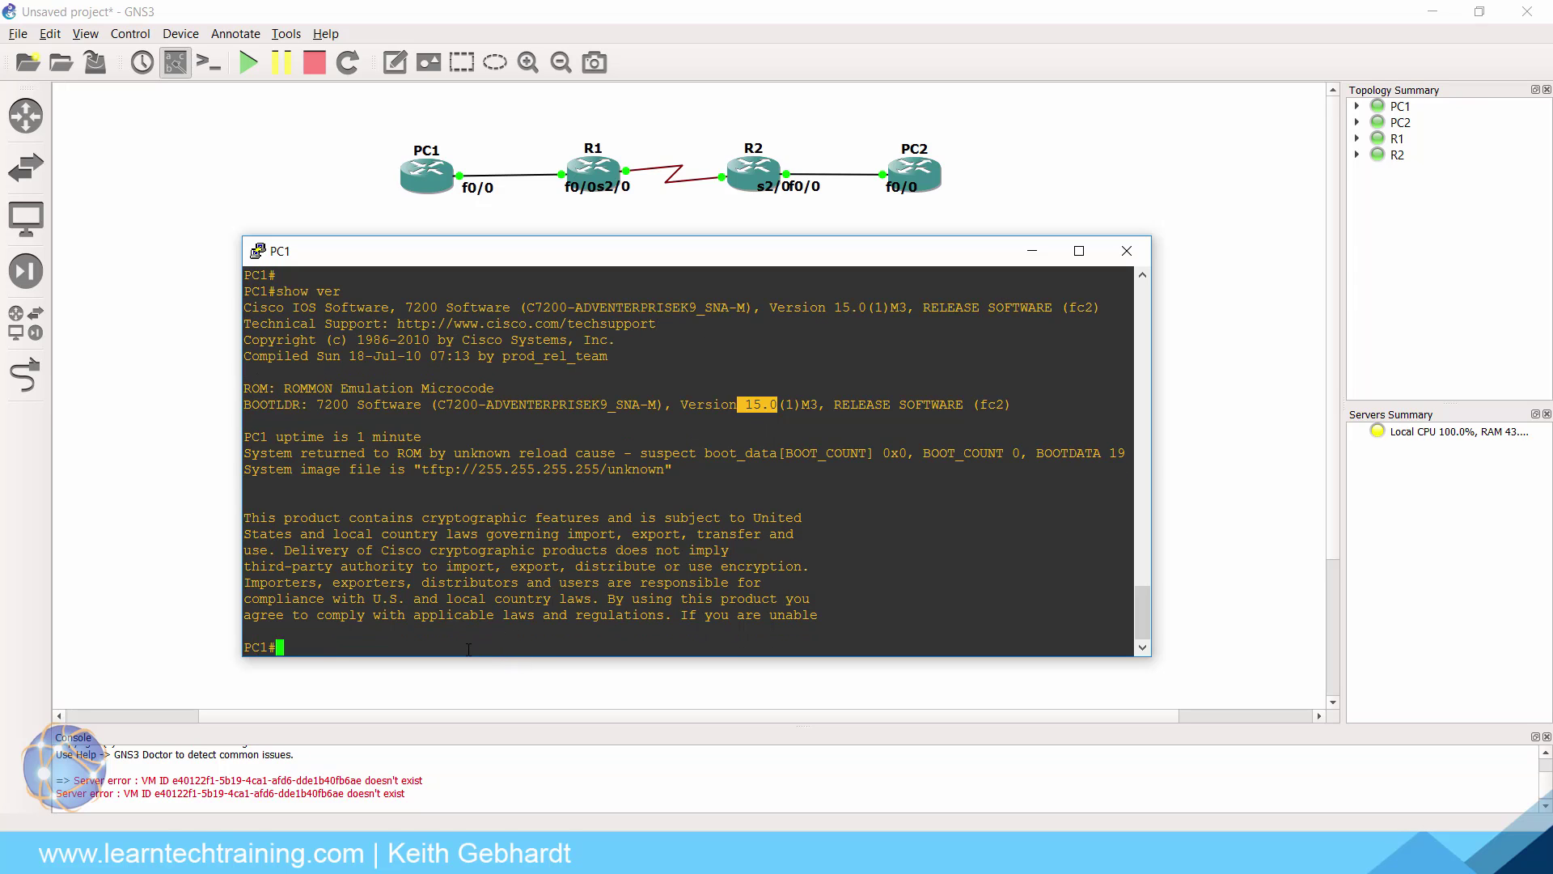
pyautogui.press('Return')
pyautogui.press('Return')
pyautogui.press('Return')
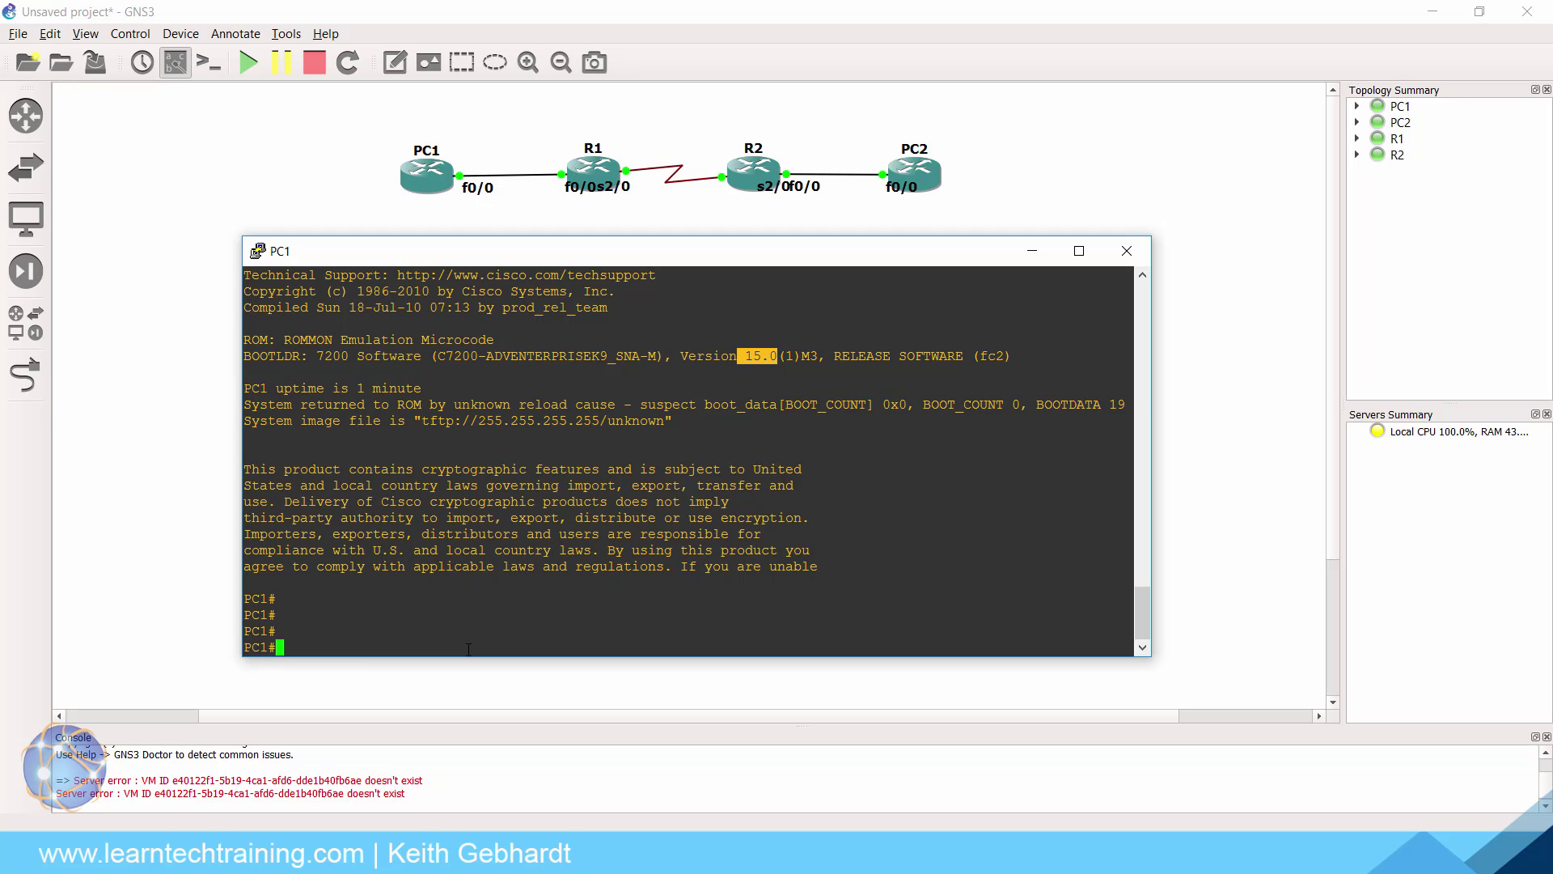
# Step: Enter global configuration on PC1 and disable IP routing
pyautogui.write('conf t')
pyautogui.press('Return')
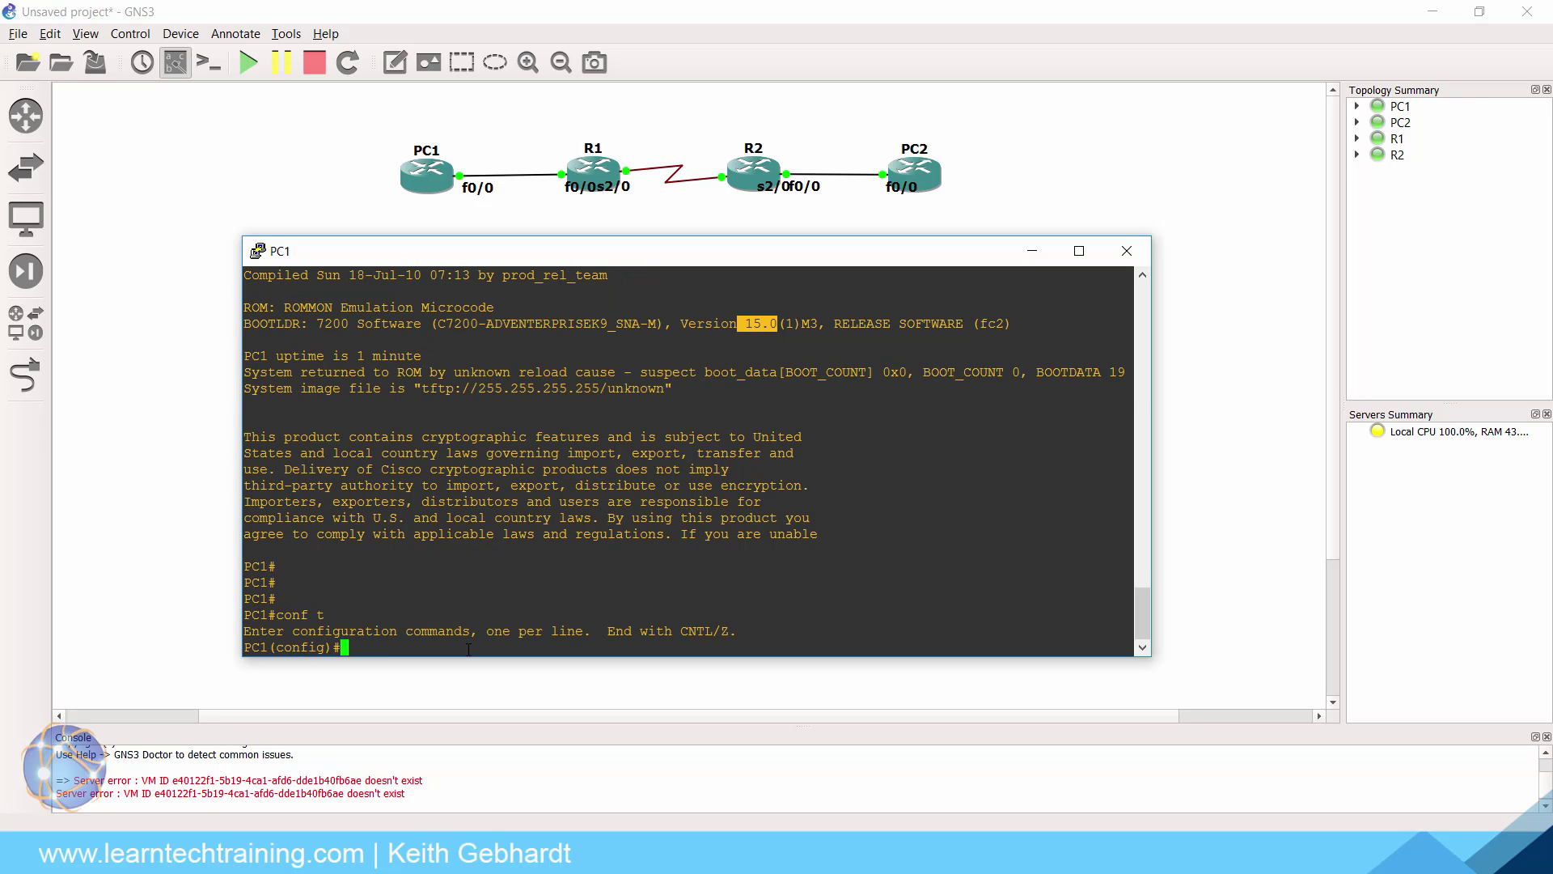
pyautogui.write('no ip routing')
pyautogui.press('Return')
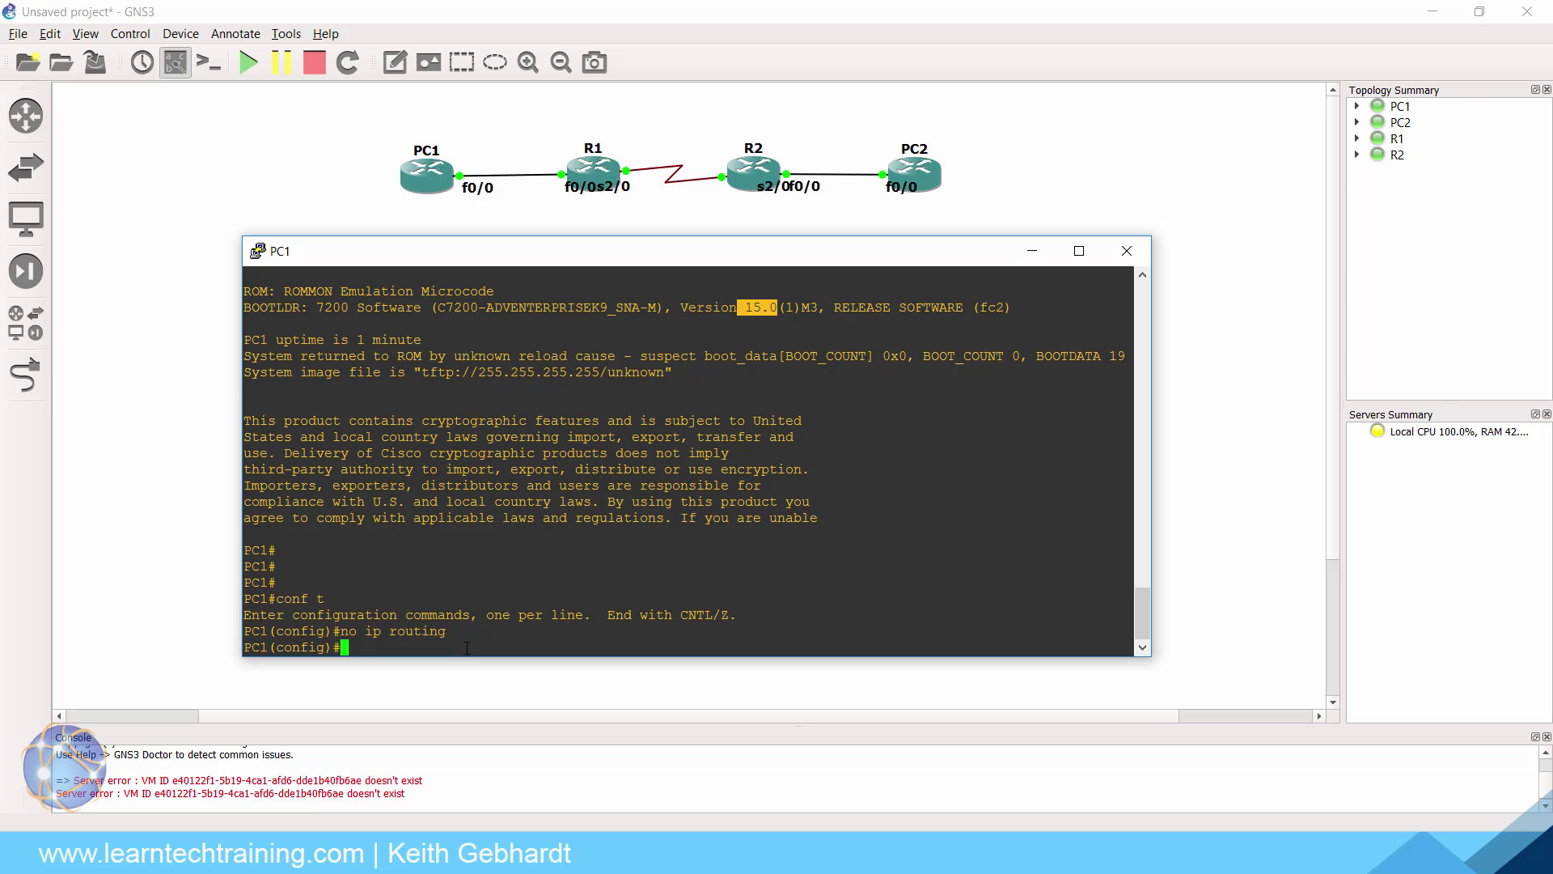
pyautogui.press('Return')
# Step: Give PC1's fa0/0 address 192.168.1.10 255.255.255.0, full duplex, and bring it up
pyautogui.press('Return')
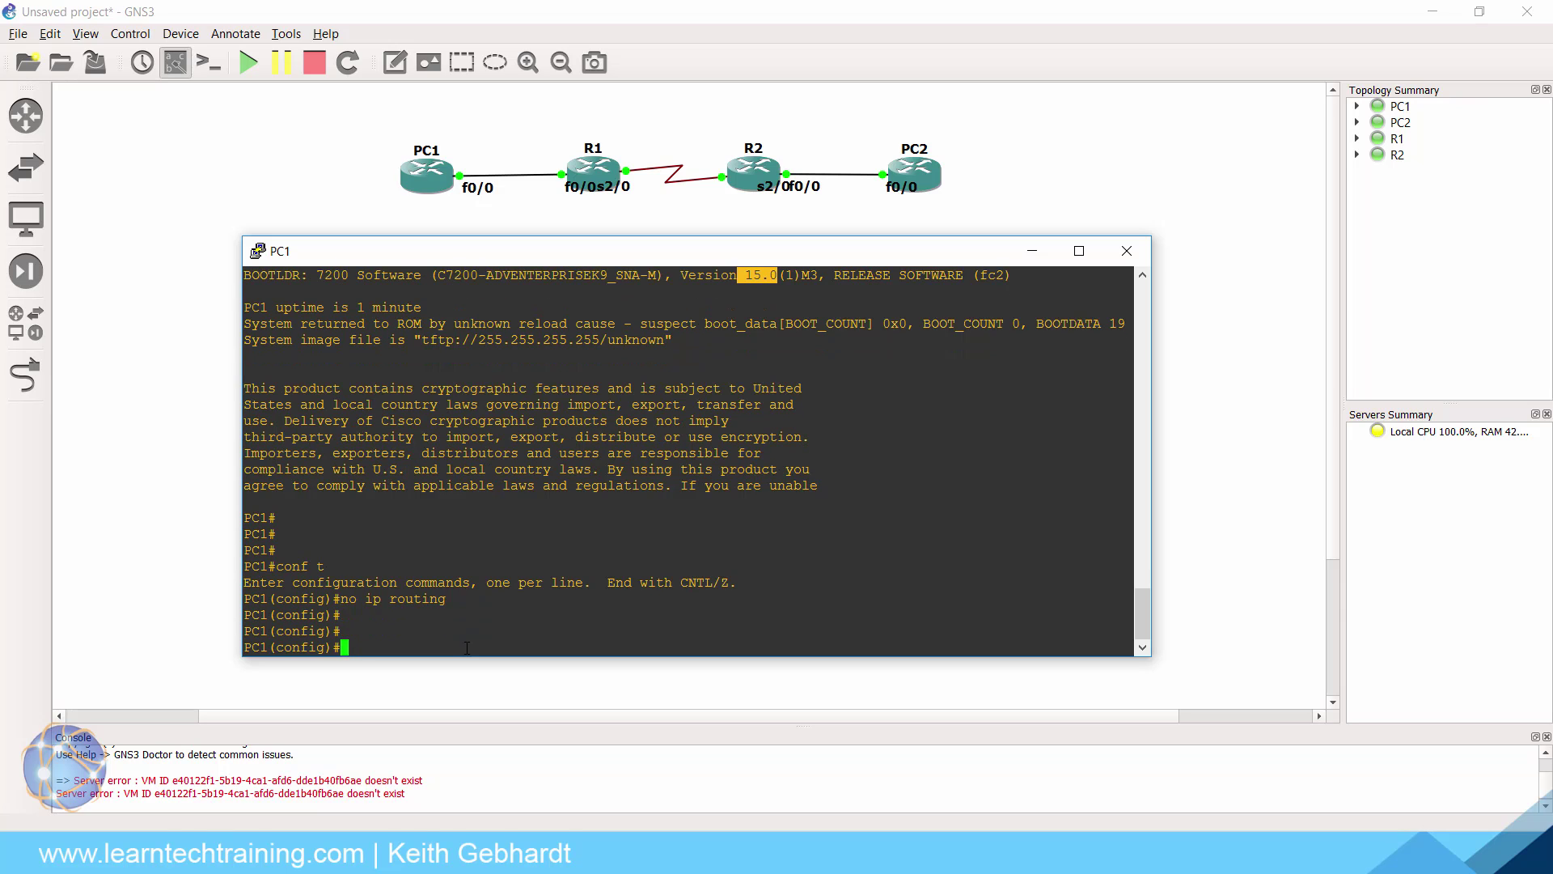
pyautogui.write('int fa0/0')
pyautogui.press('Return')
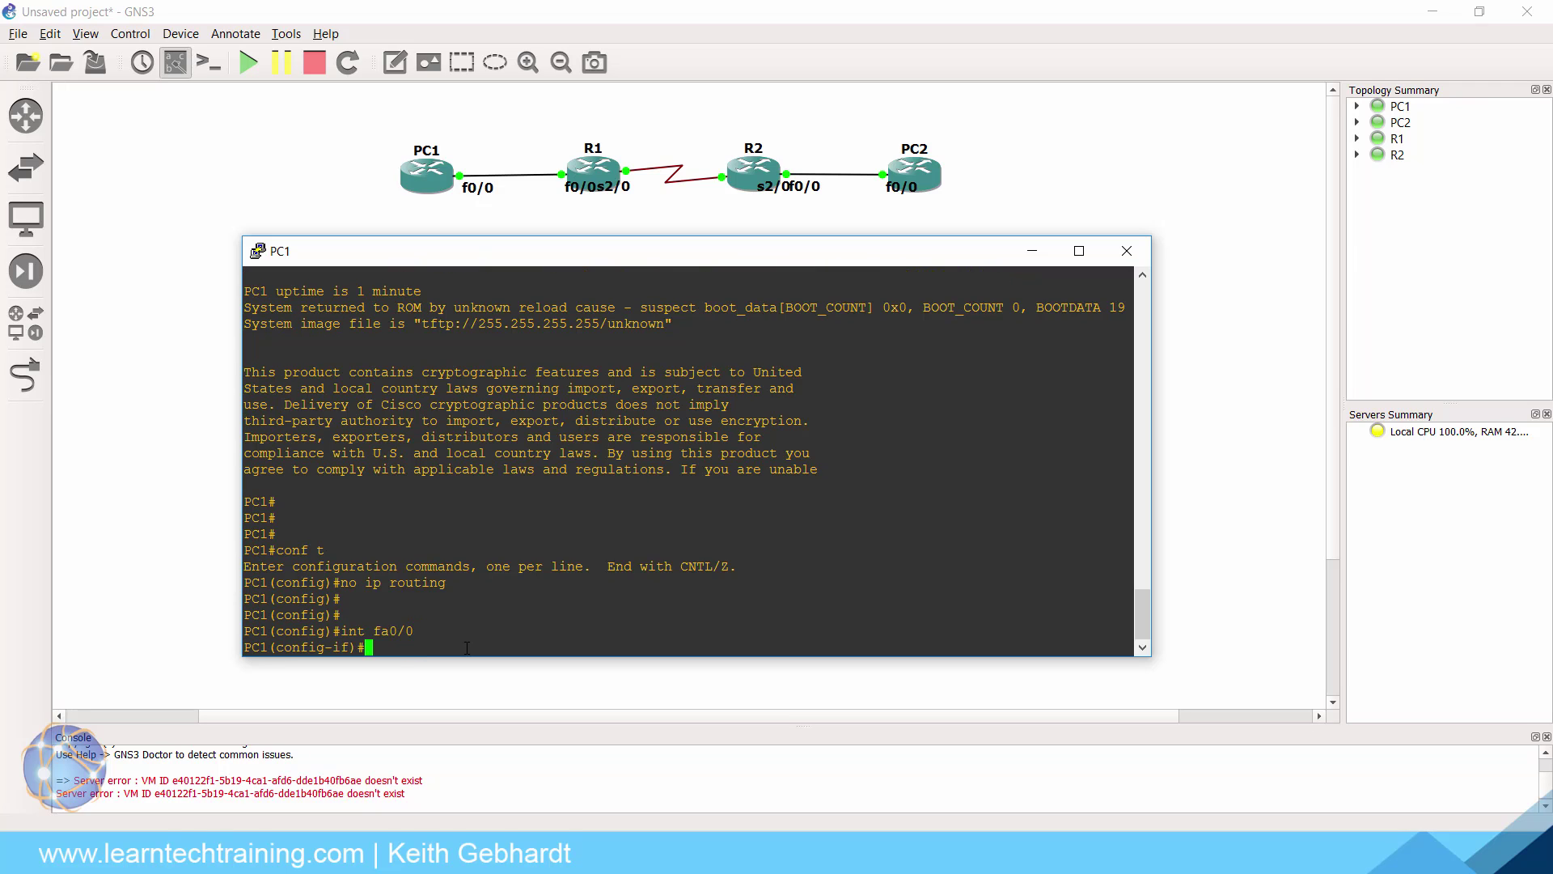
pyautogui.write('ip add 192.168.1.10 255.255.255.0')
pyautogui.press('Return')
pyautogui.write('du')
pyautogui.press('Tab')
pyautogui.write('fu')
pyautogui.press('Tab')
pyautogui.press('Return')
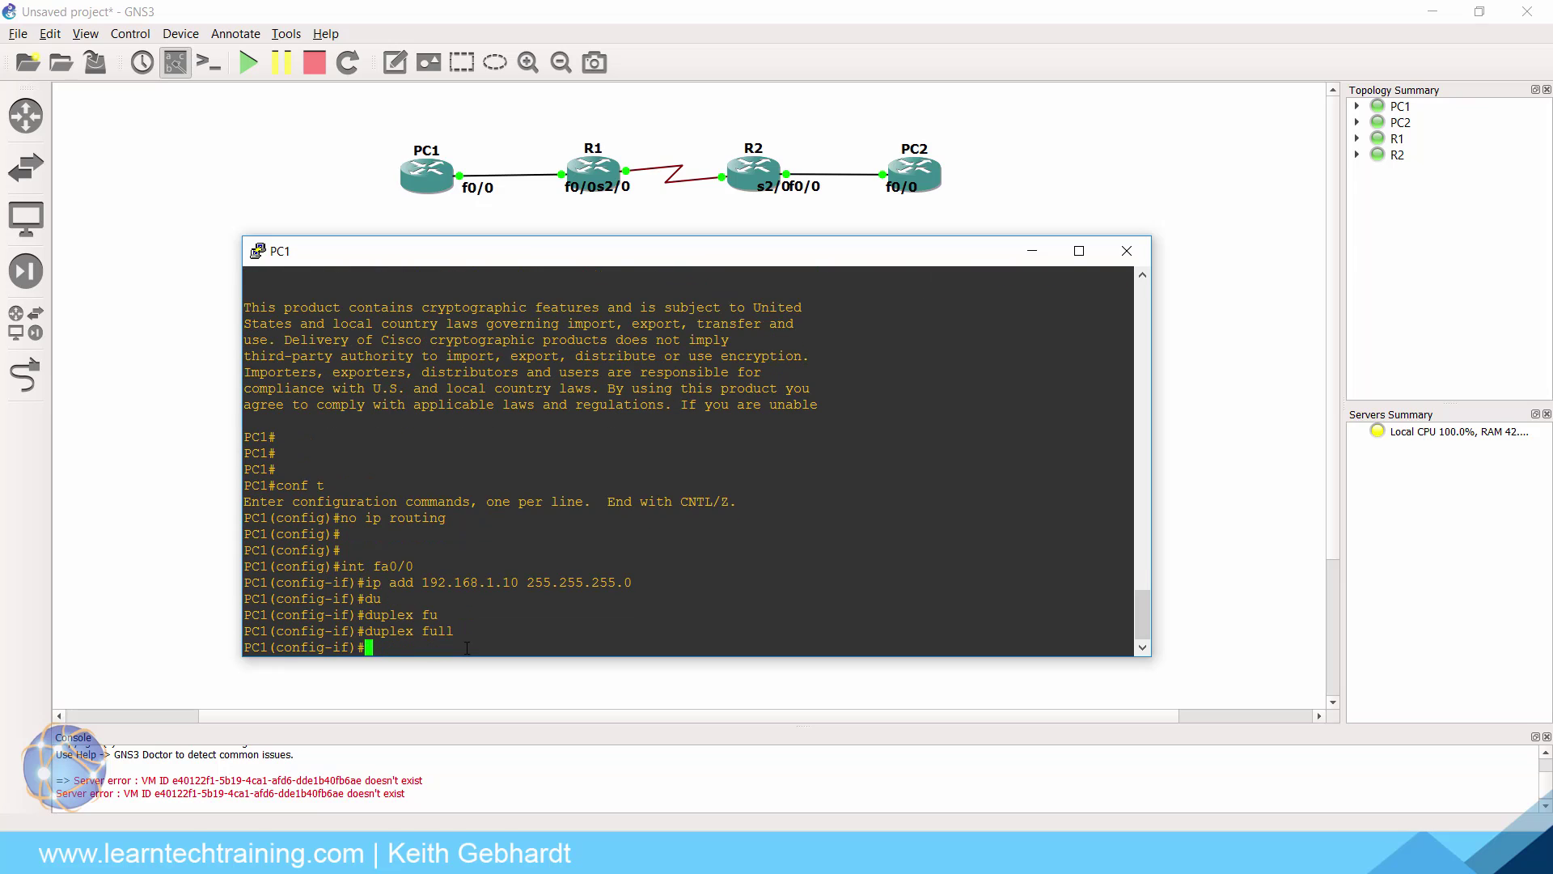
pyautogui.write('no shut')
pyautogui.press('Return')
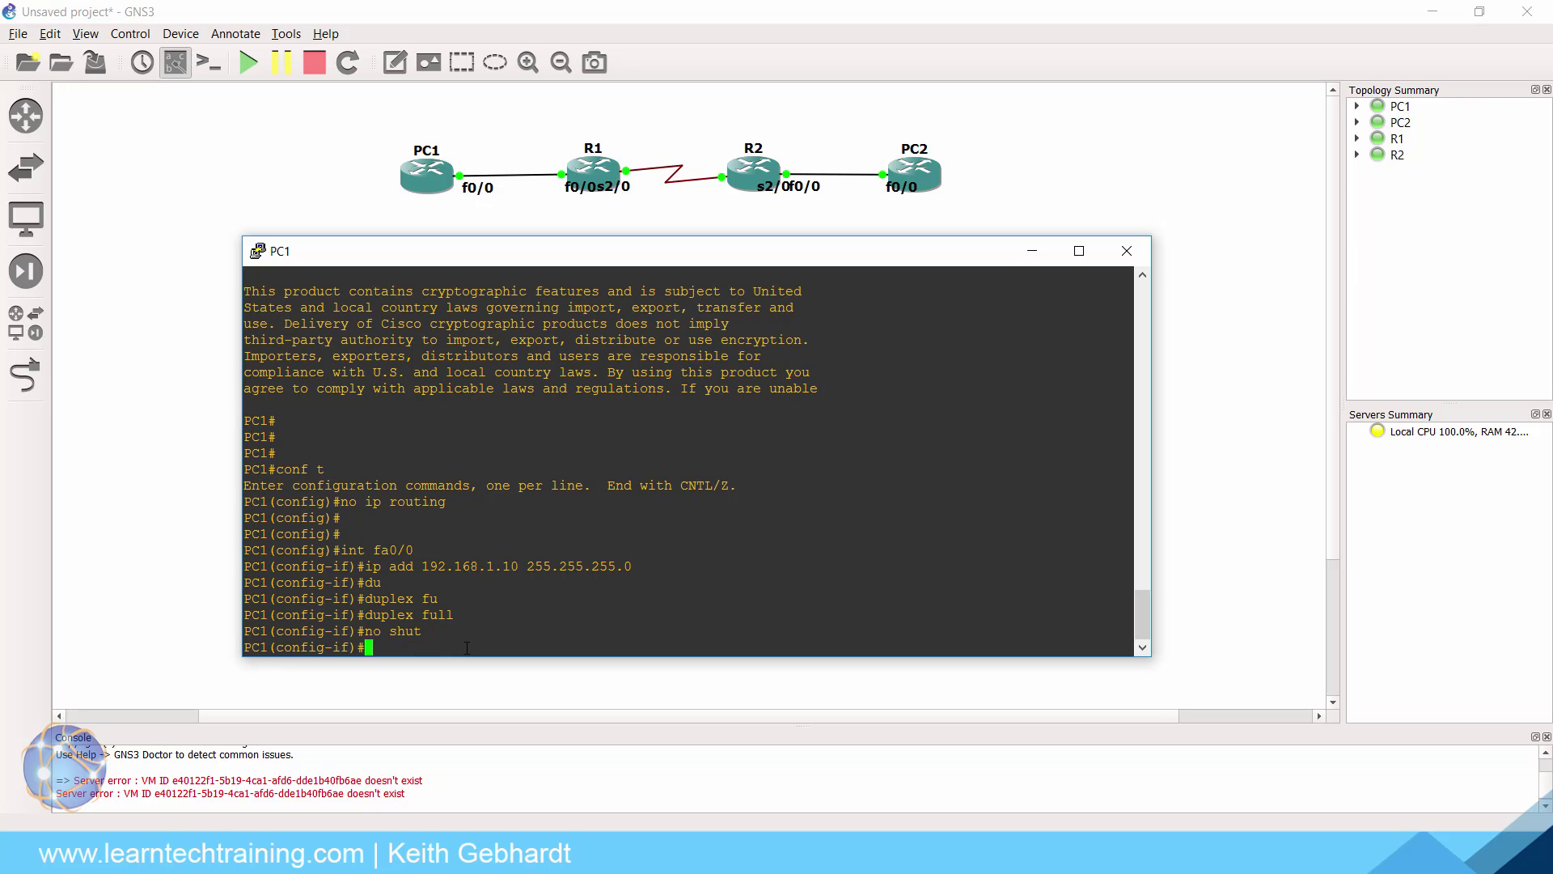
pyautogui.write('exit')
pyautogui.press('Return')
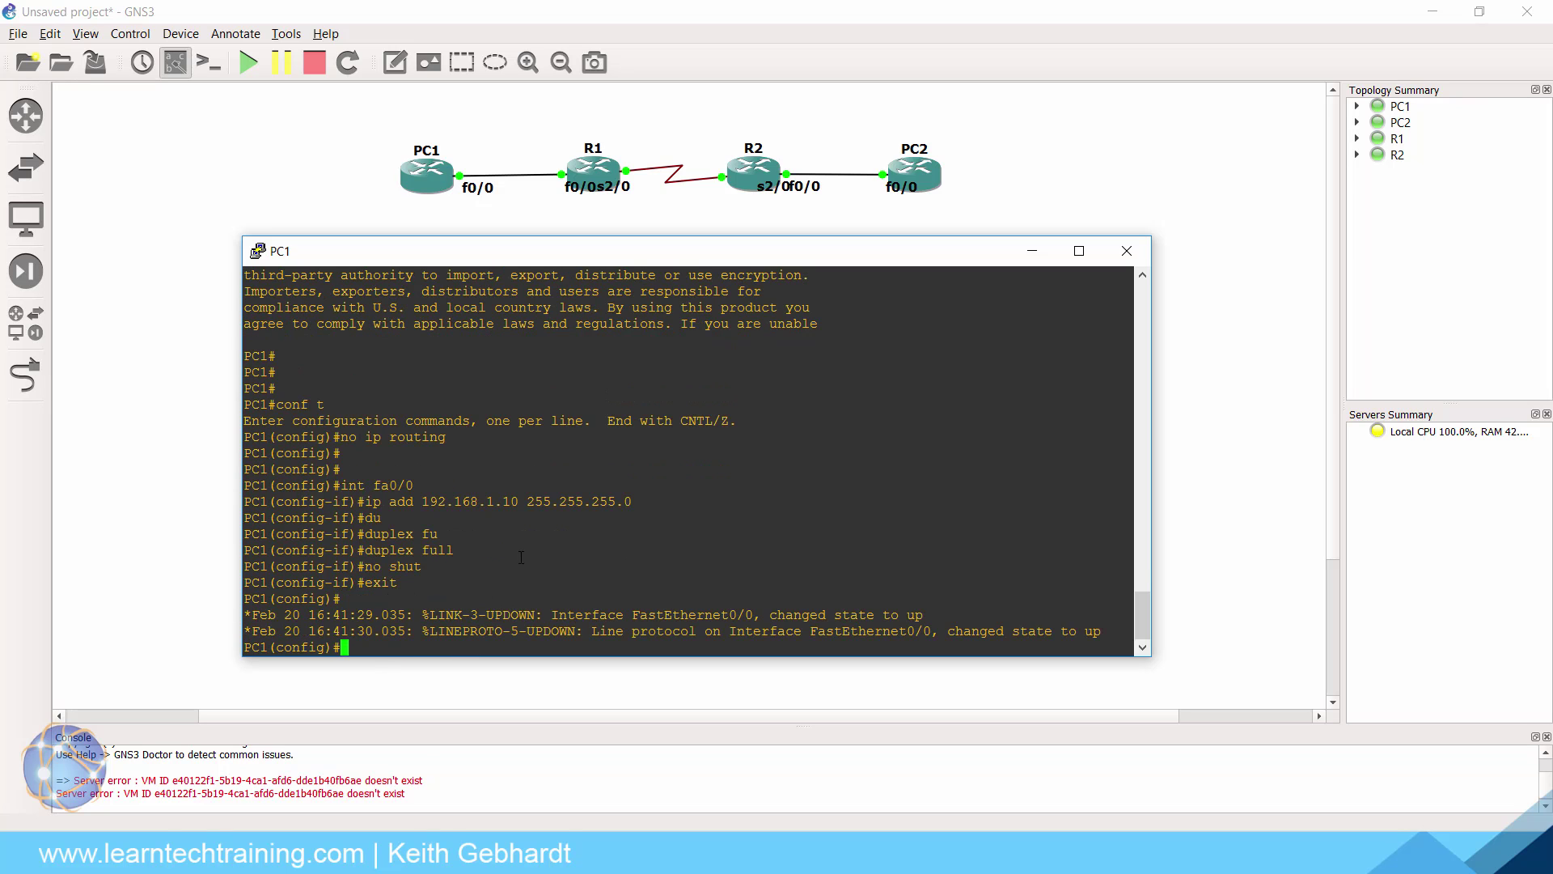
# Step: Set PC1's default gateway to 192.168.1.1 and save the running configuration to startup
pyautogui.press('Return')
pyautogui.press('Return')
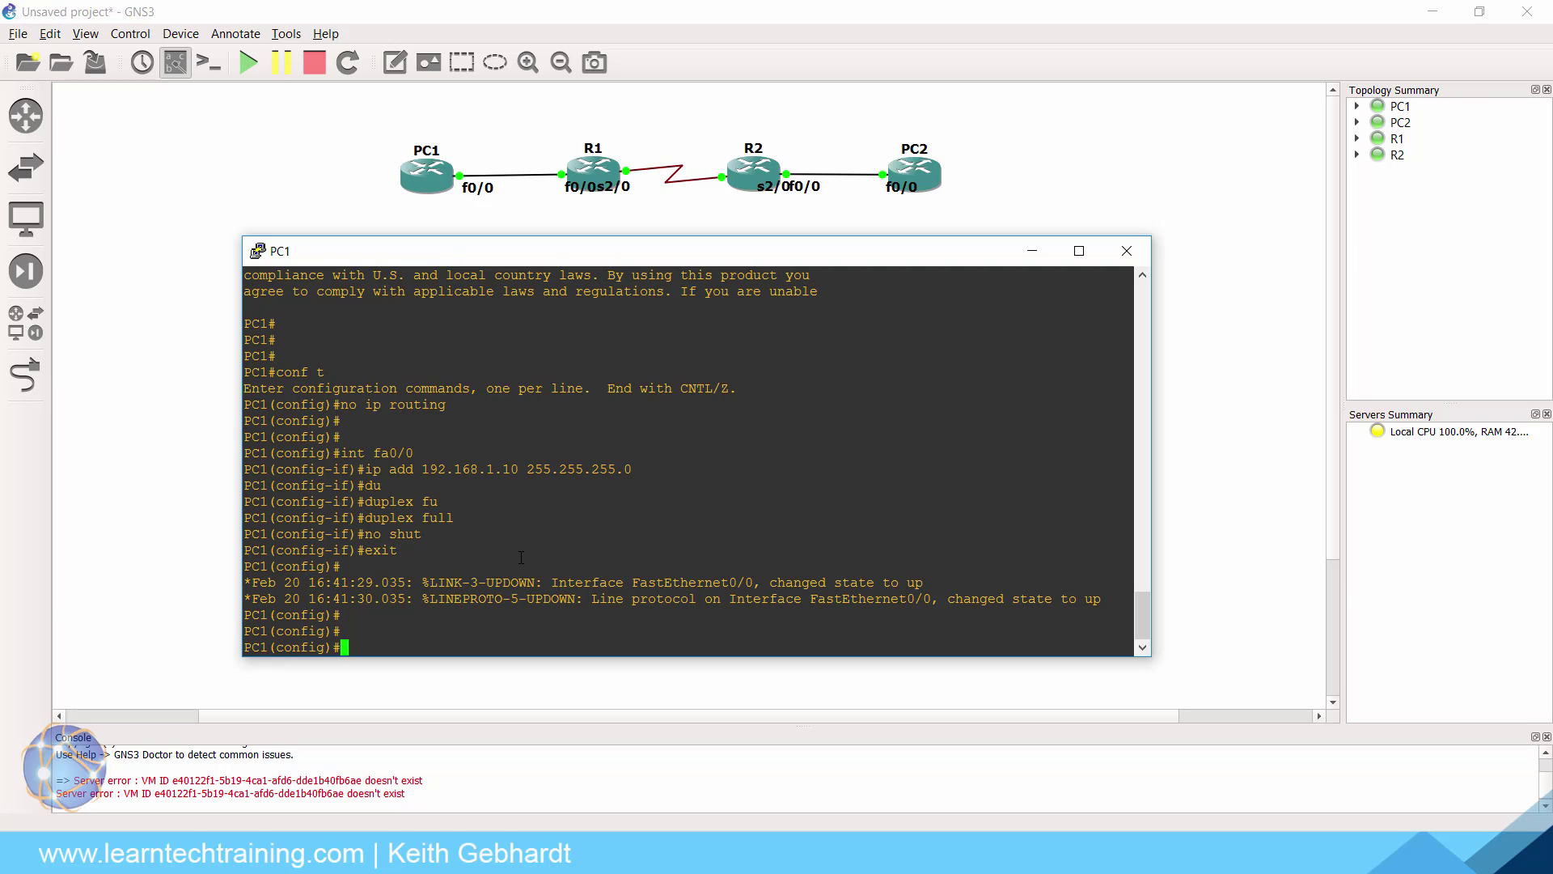
pyautogui.write('ip def')
pyautogui.press('Tab')
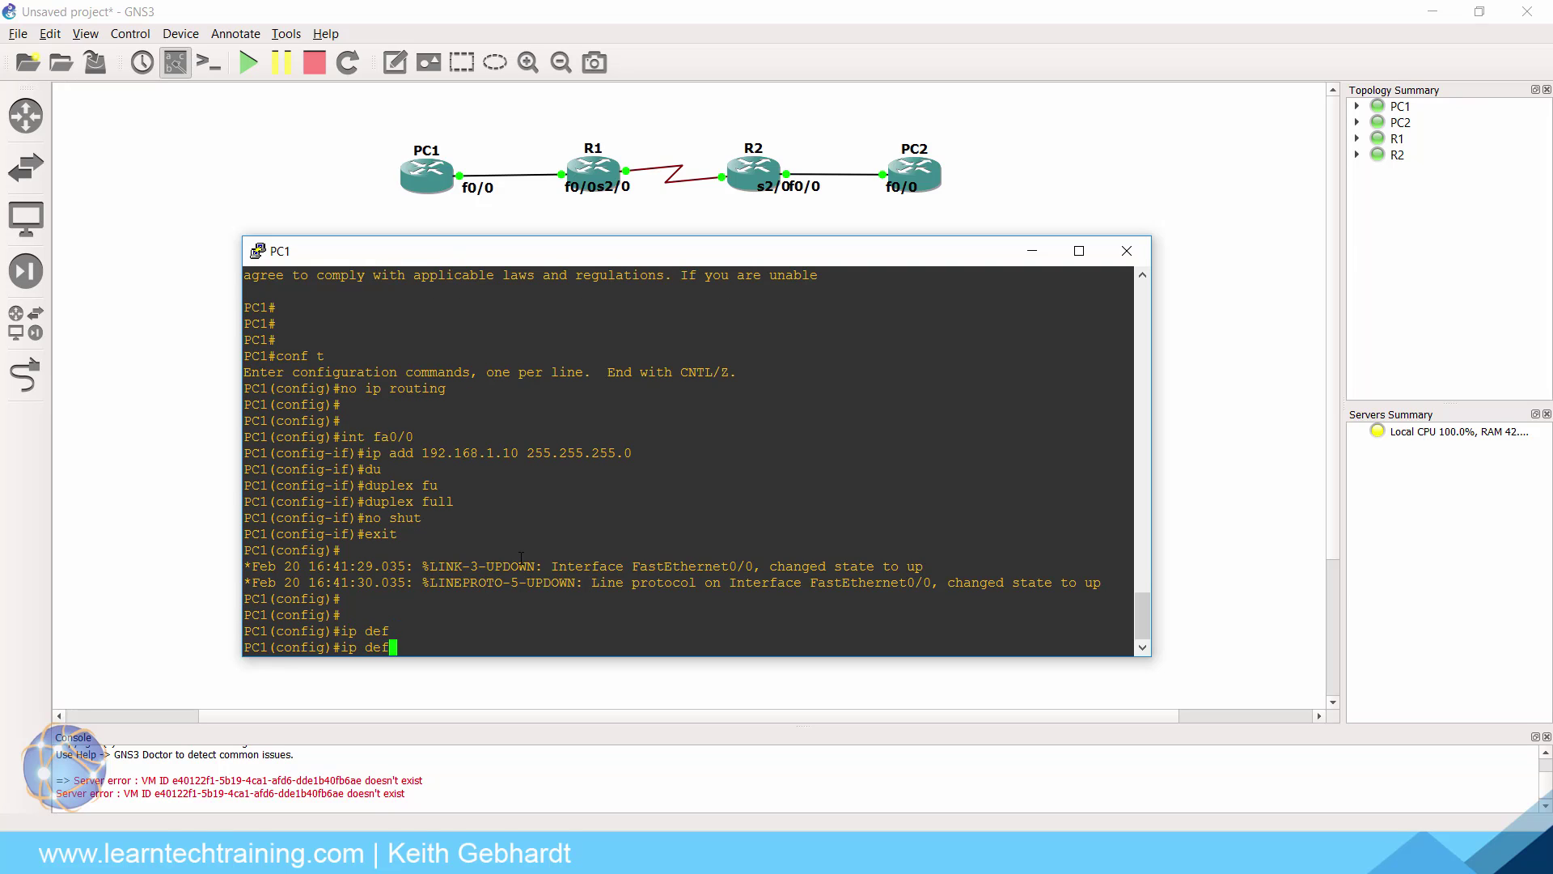
pyautogui.write('gat')
pyautogui.press('Tab')
pyautogui.press('Return')
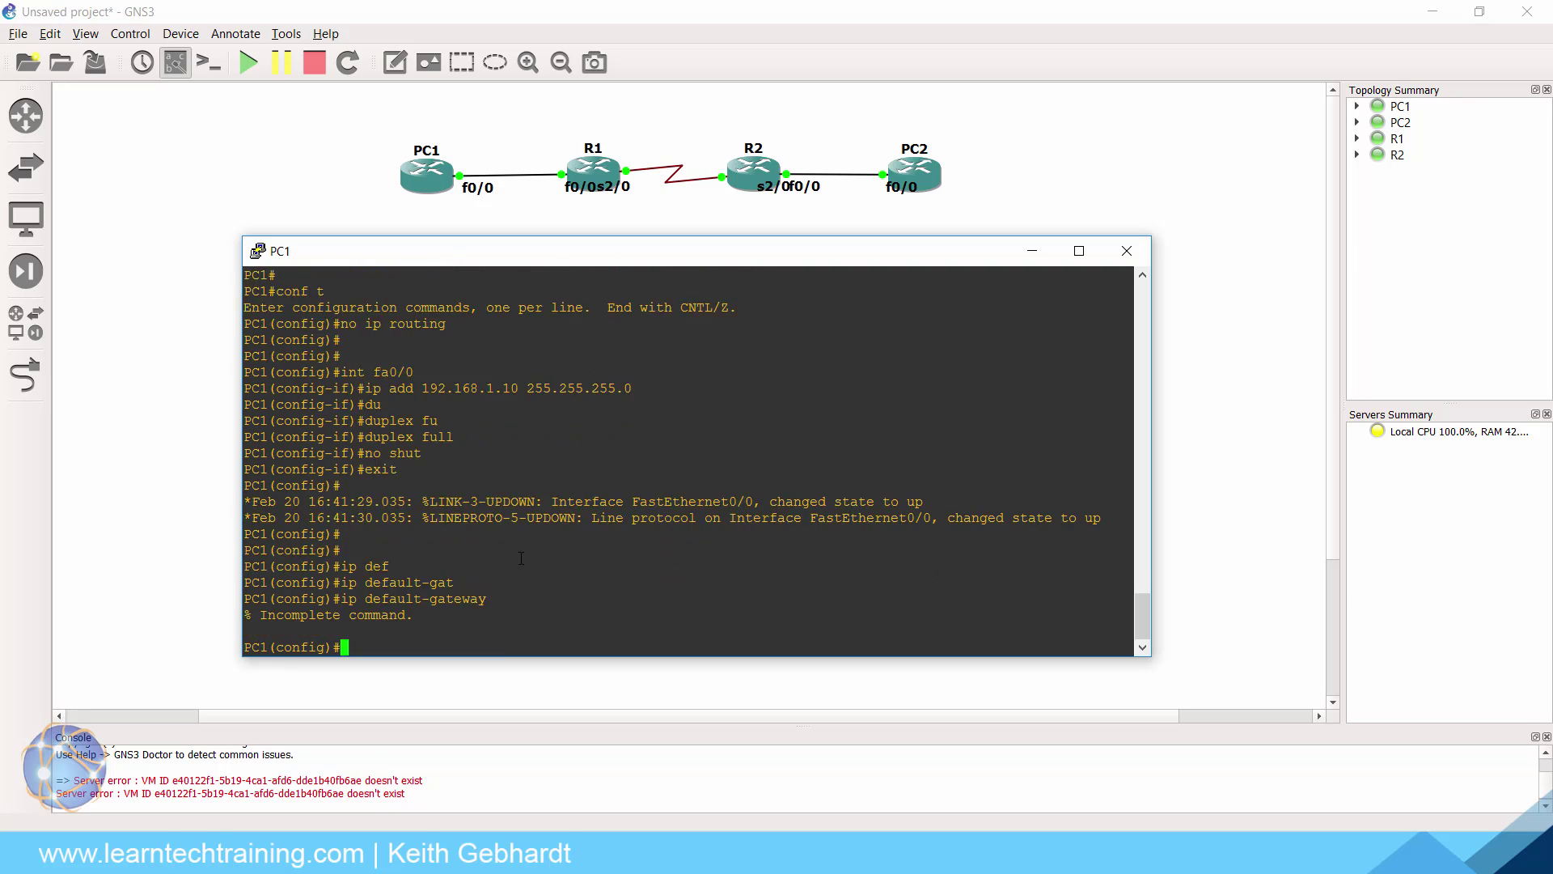
pyautogui.press('Up')
pyautogui.write('192.168.1.1')
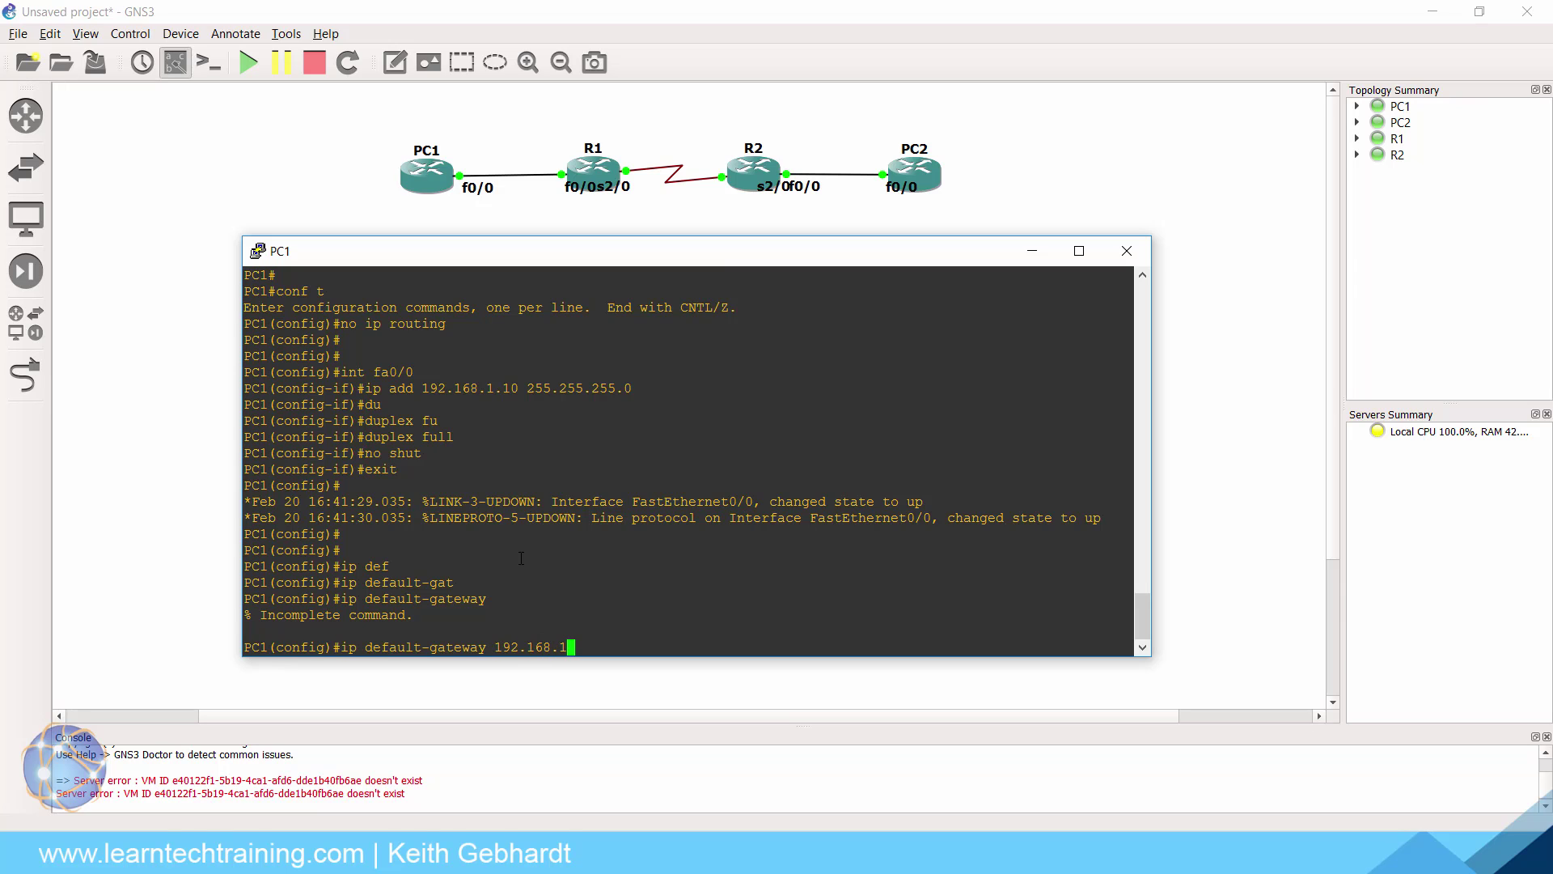
pyautogui.press('Return')
pyautogui.press('Return')
pyautogui.press('Return')
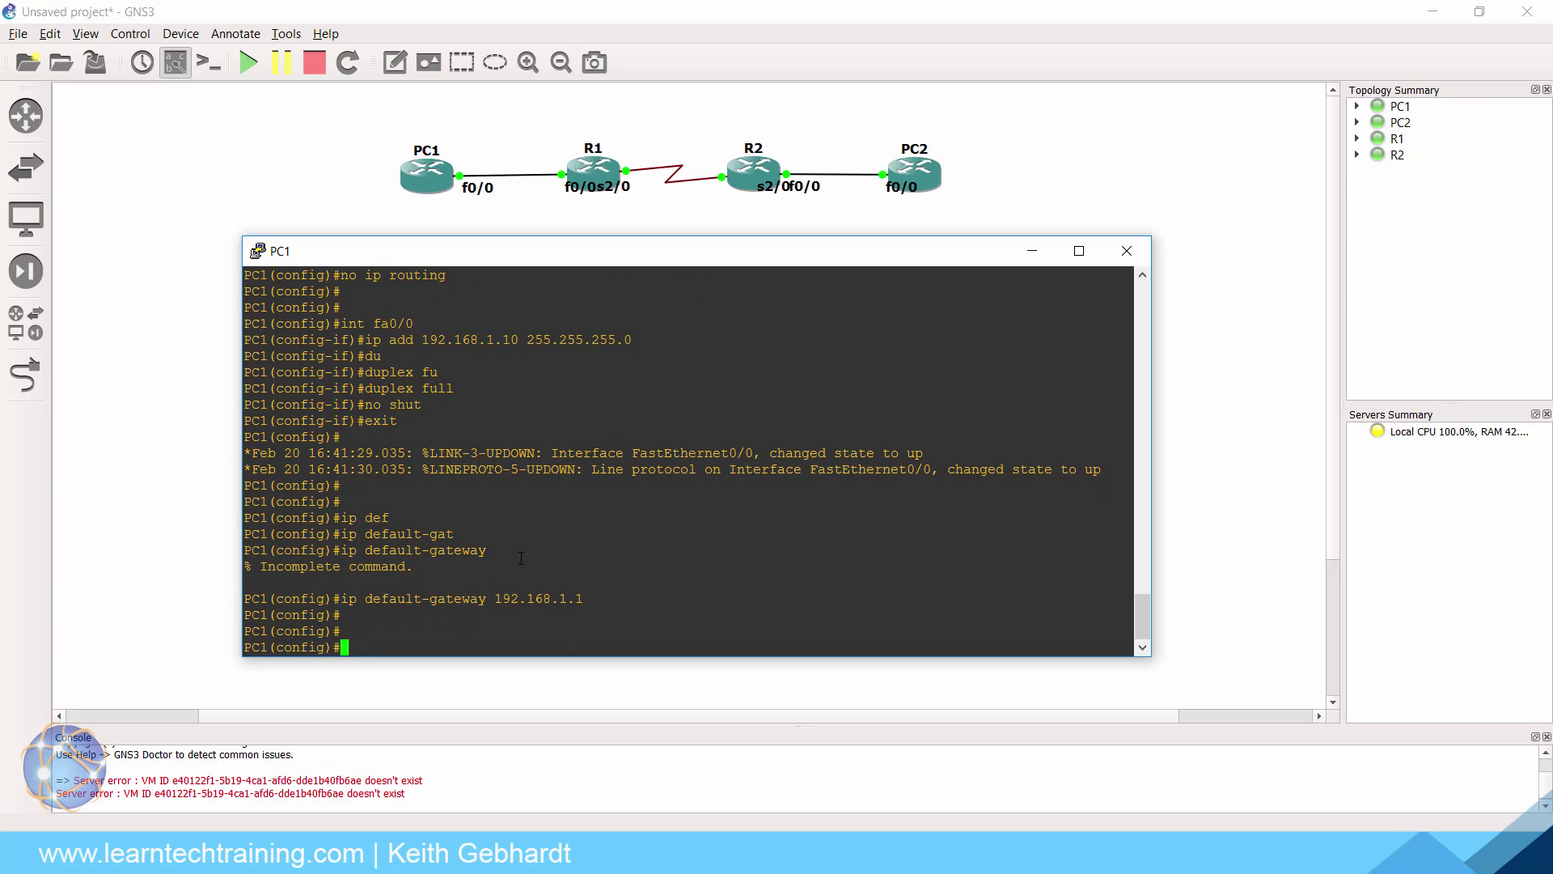
pyautogui.write('do copy r s')
pyautogui.press('Return')
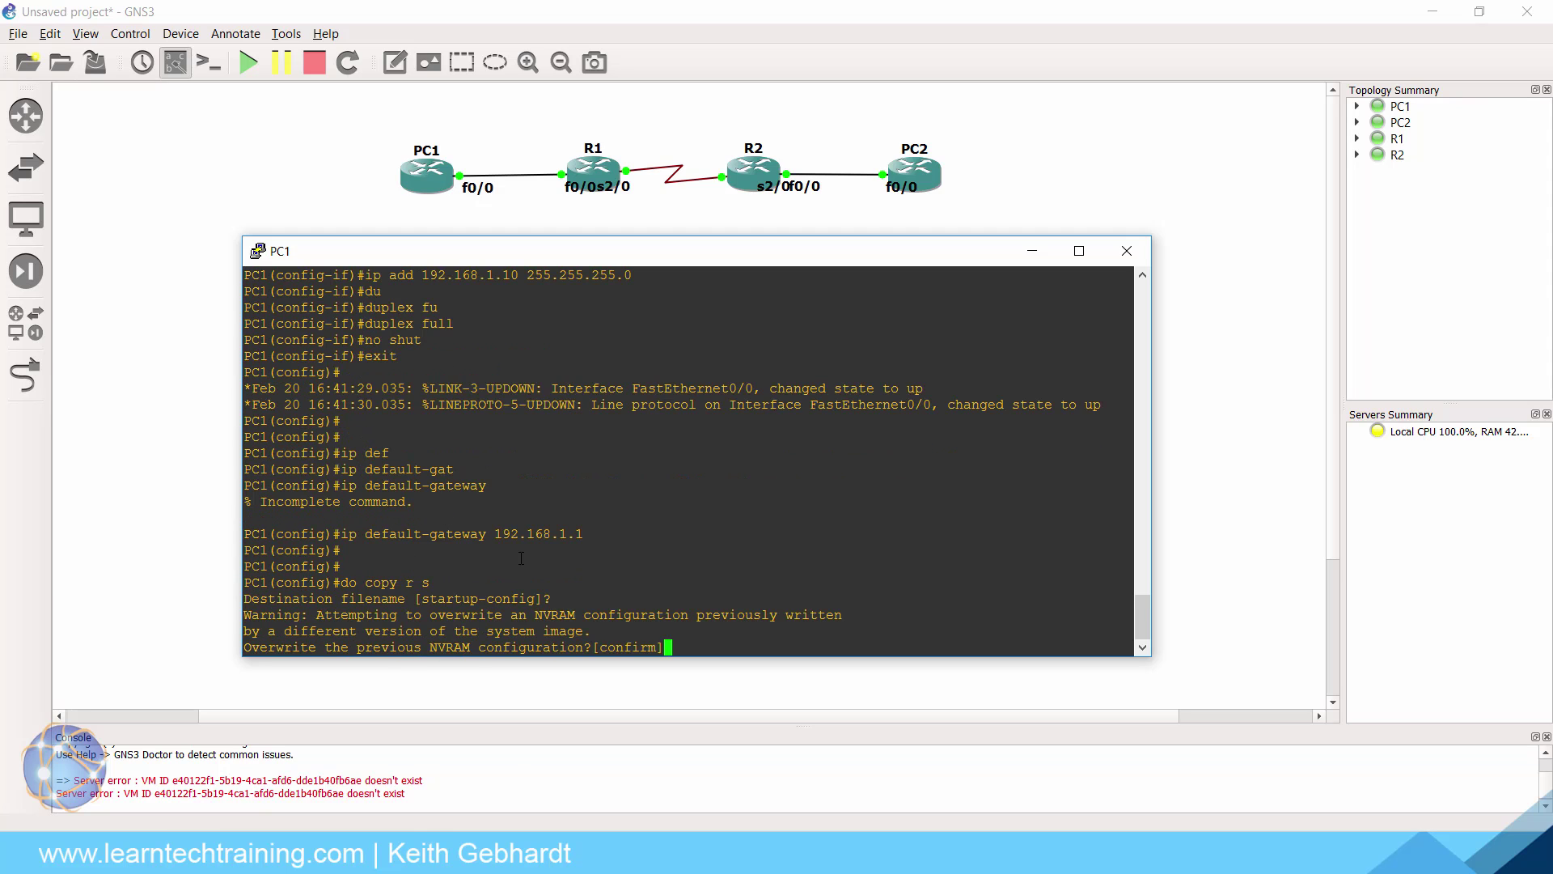
pyautogui.press('Return')
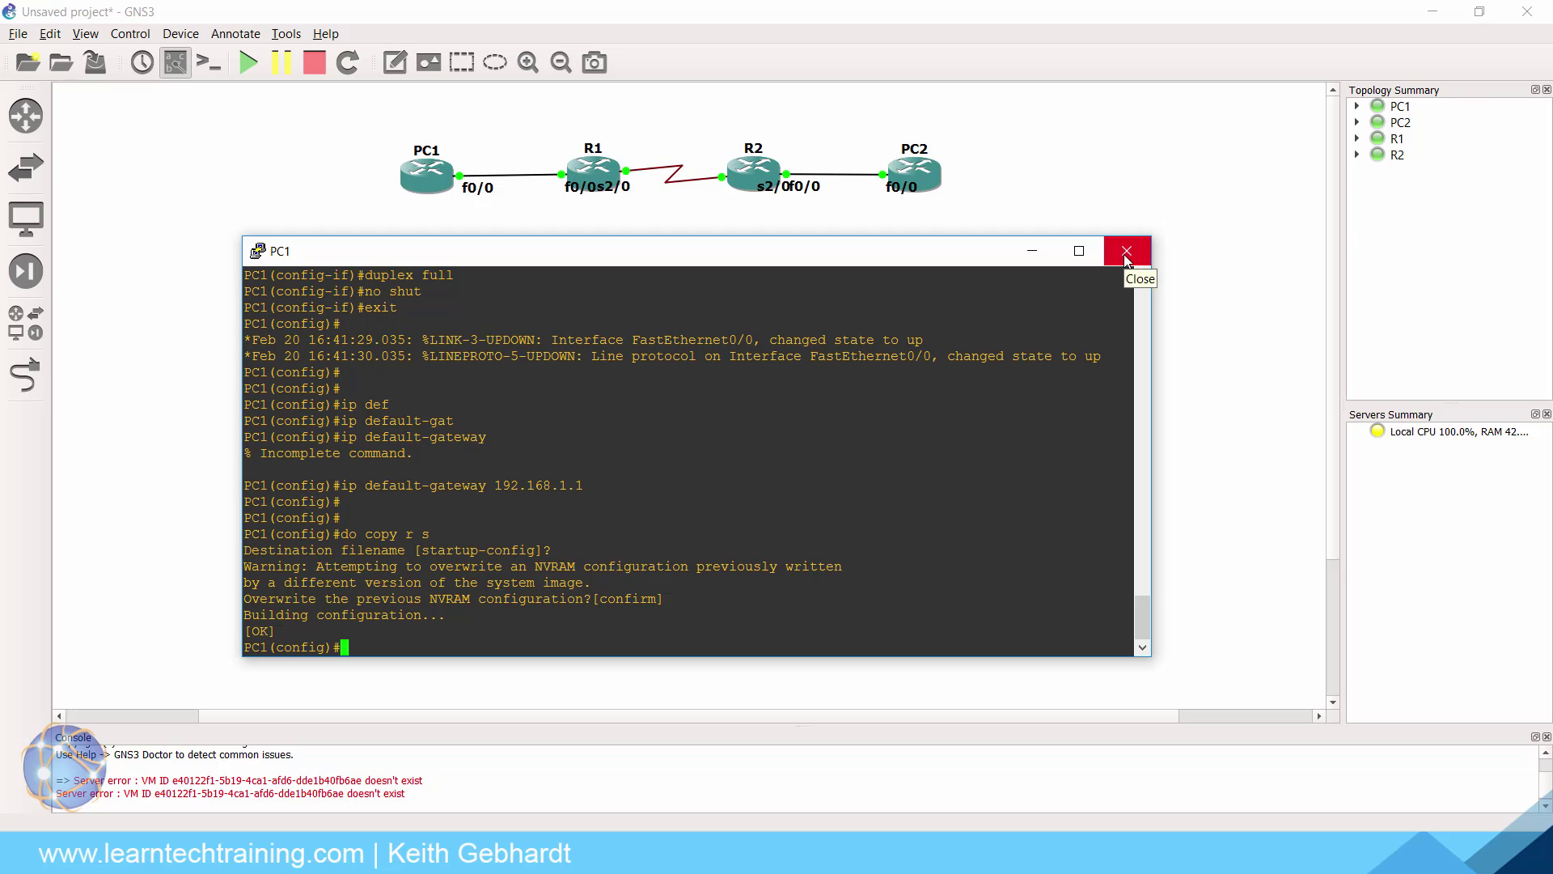
pyautogui.click(1126, 252)
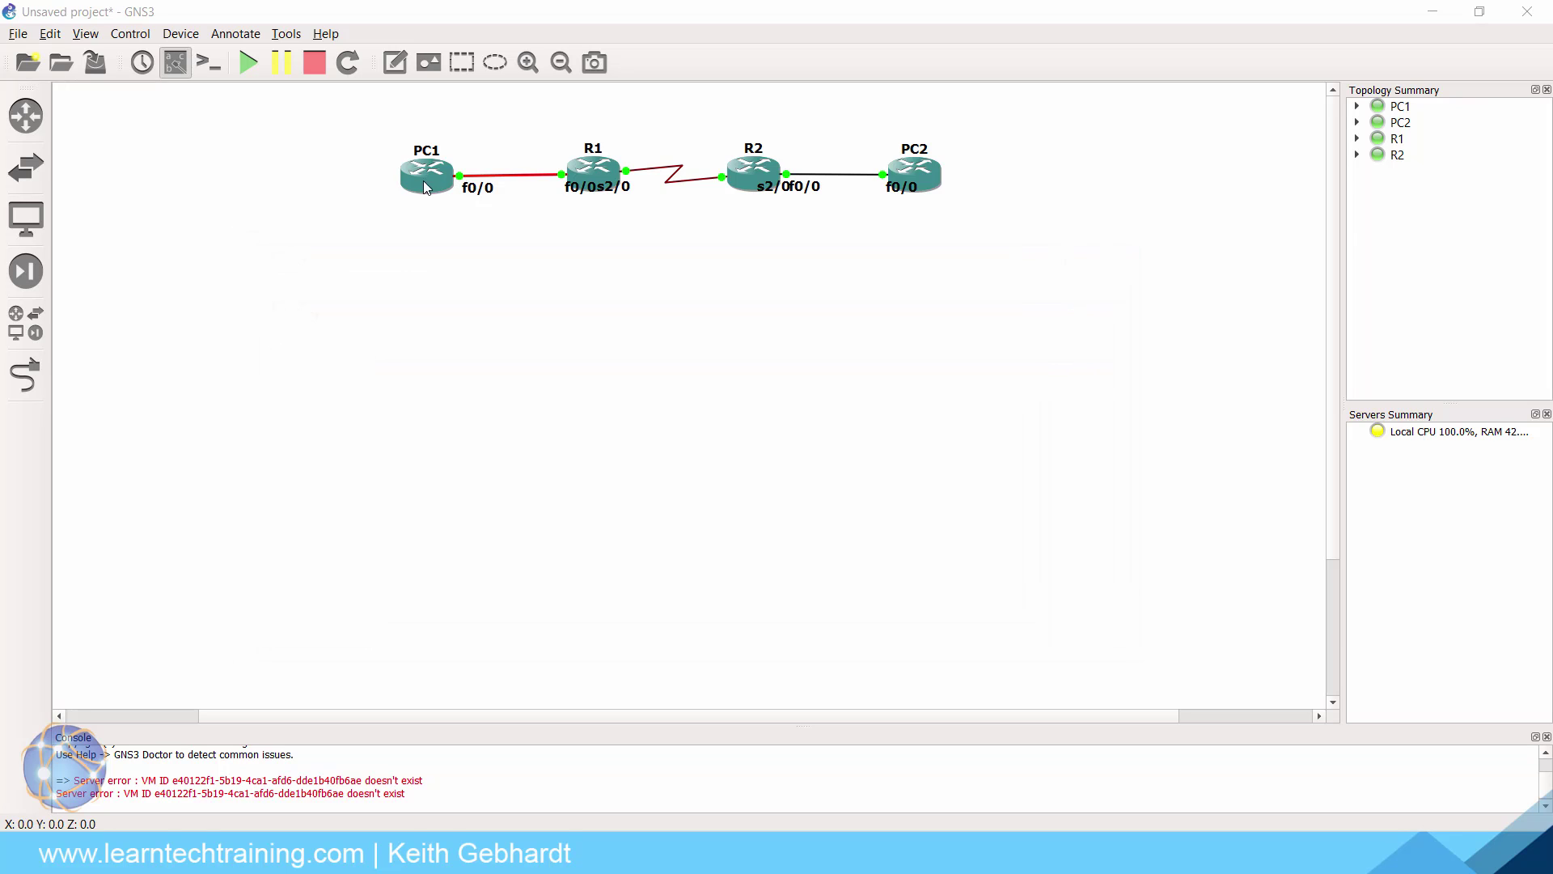
pyautogui.rightClick(415, 176)
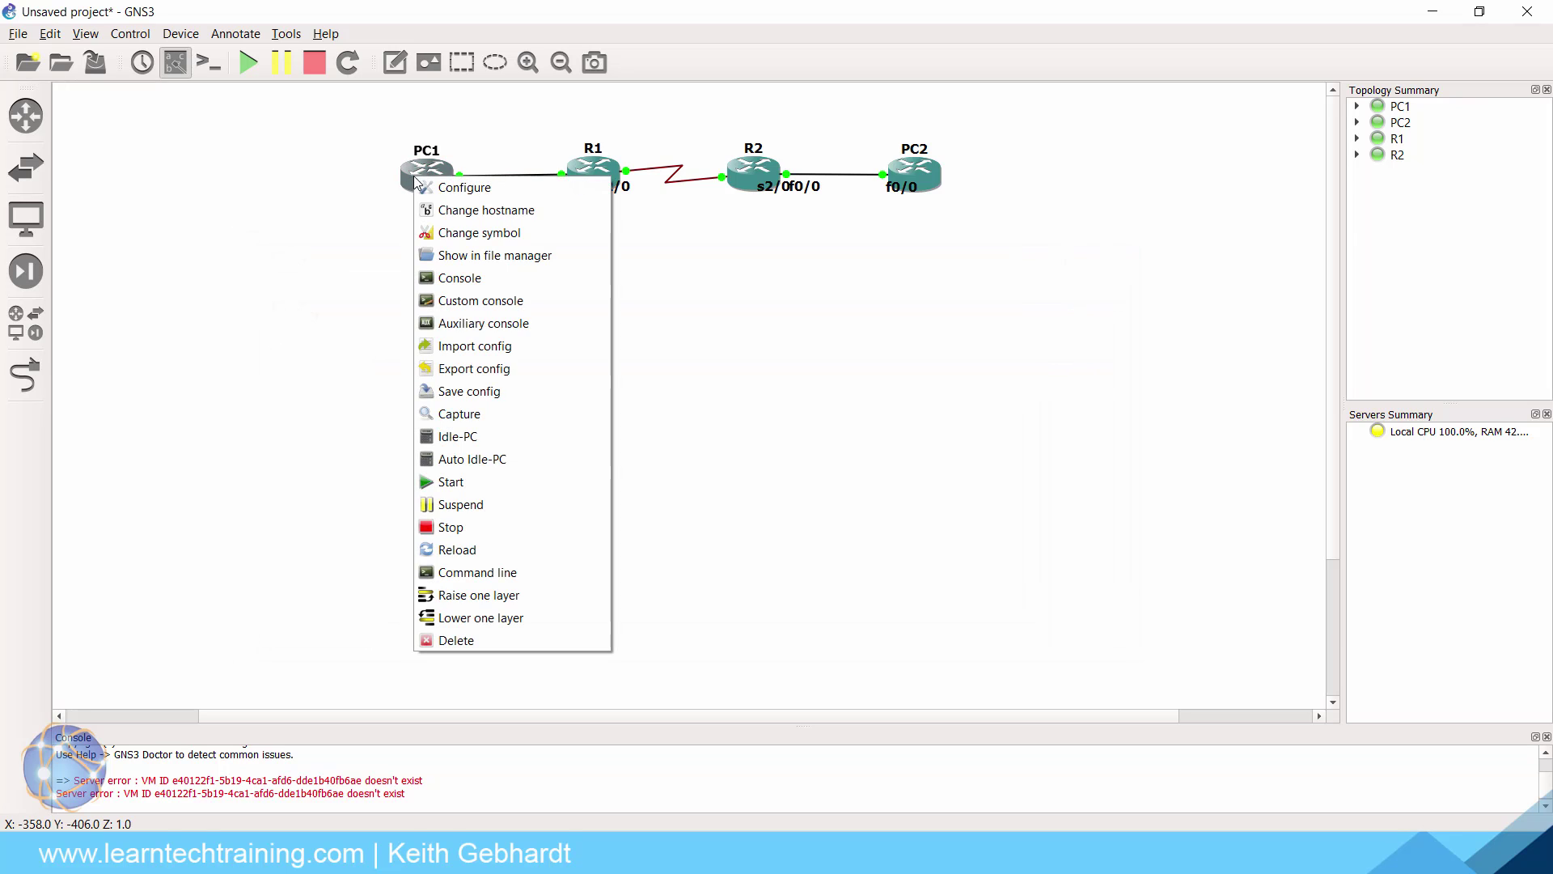
pyautogui.click(488, 239)
pyautogui.scroll(-2, 657, 487)
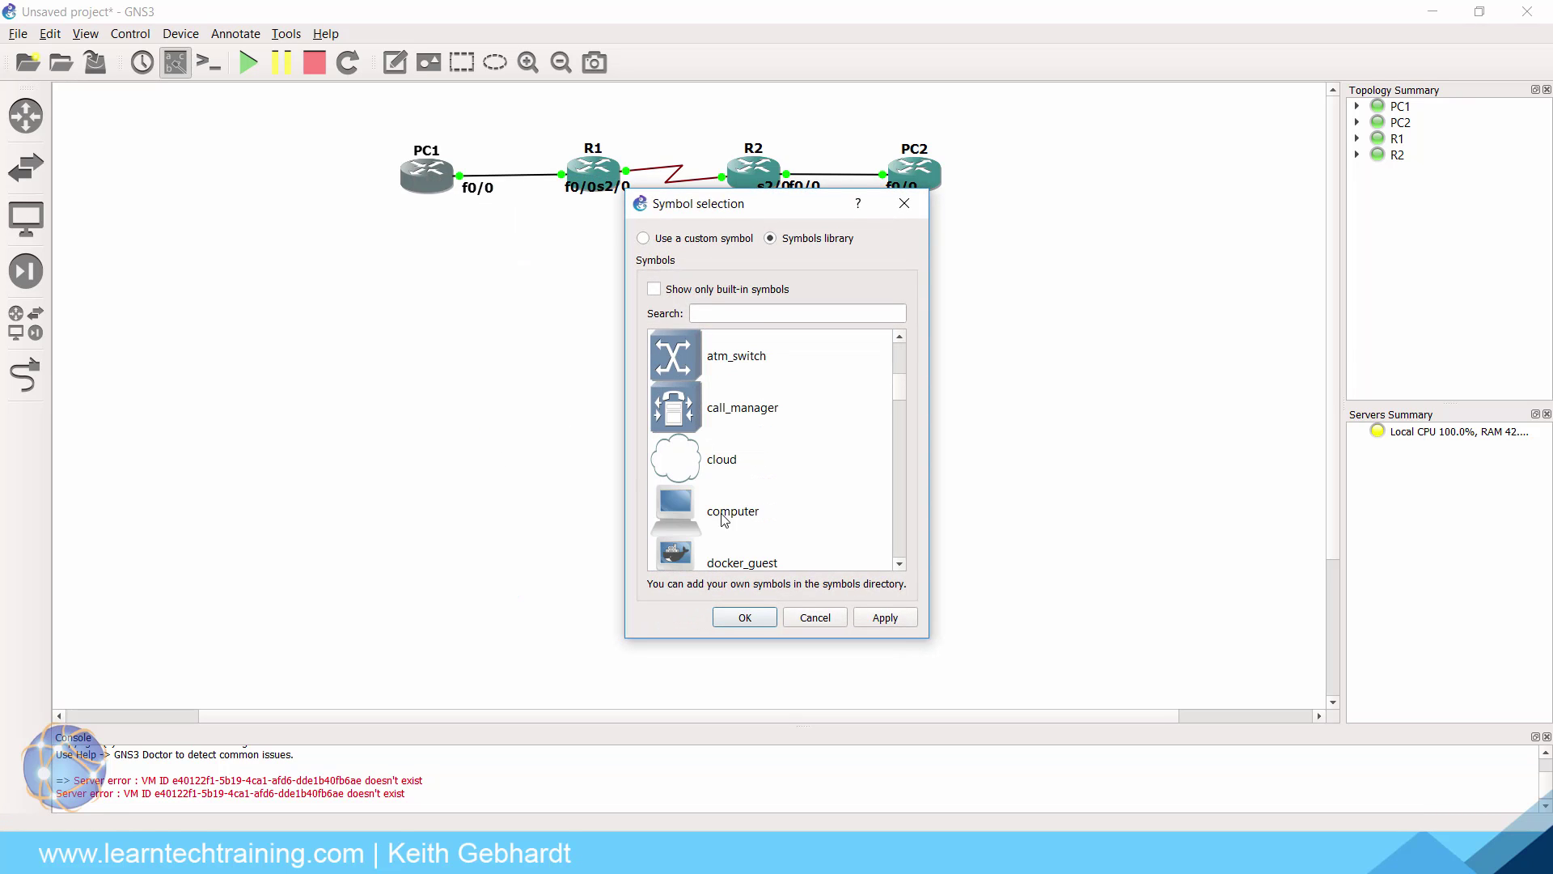
pyautogui.click(736, 518)
pyautogui.click(745, 617)
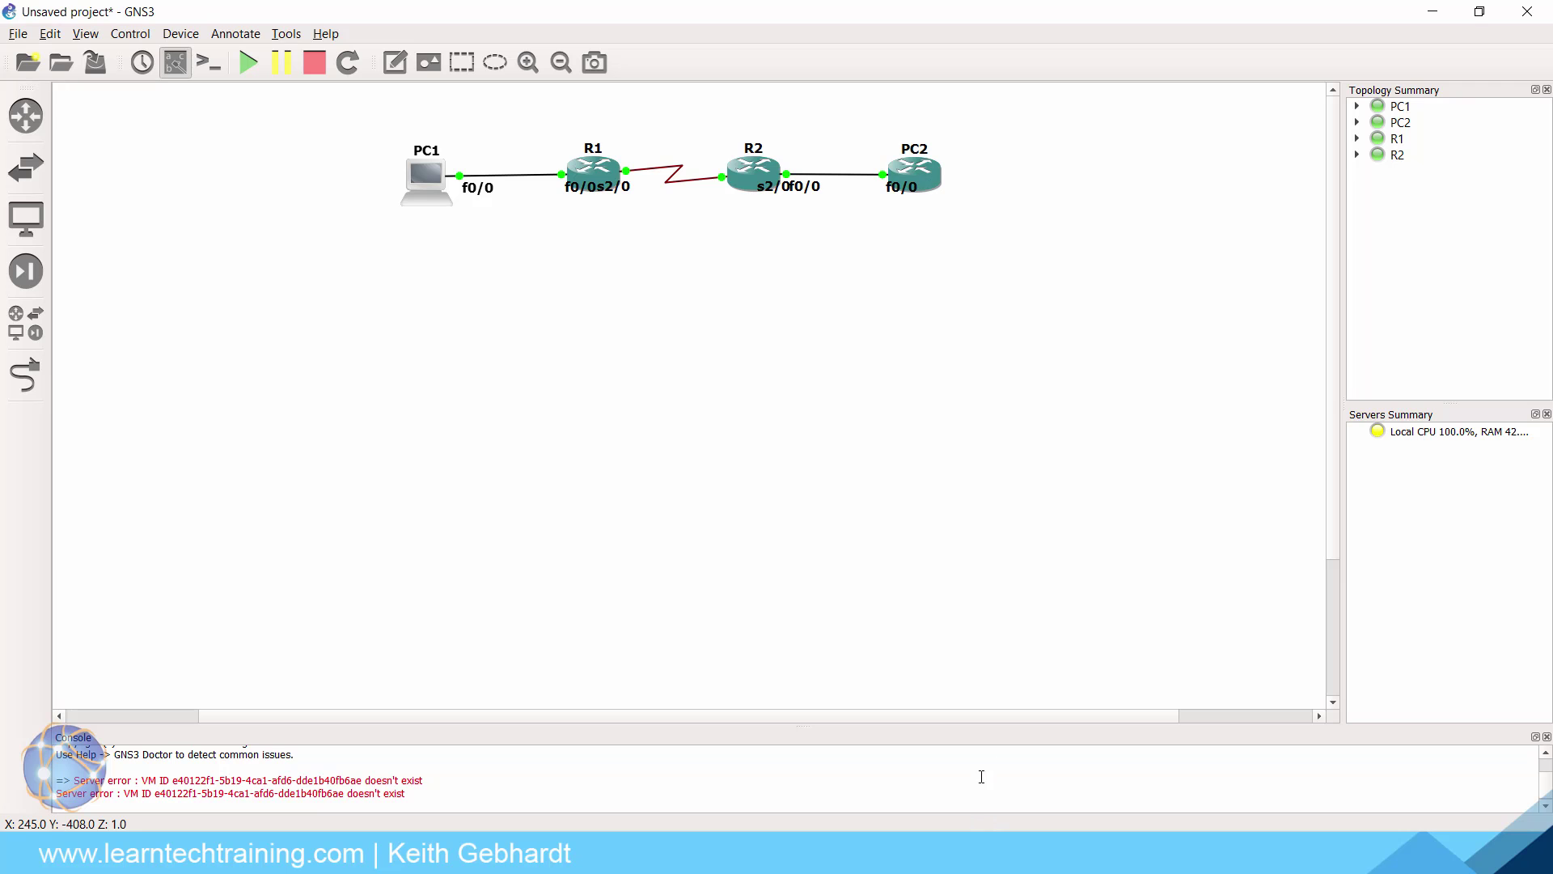
# Step: Bring the PC2 console forward and move it clear of the topology
pyautogui.hotkey('alt', 'Tab')
pyautogui.press('Tab')
pyautogui.moveTo(435, 105); pyautogui.dragTo(607, 234)
pyautogui.press('Return')
# Step: Enter global configuration on PC2 and disable IP routing
pyautogui.press('Return')
pyautogui.press('Return')
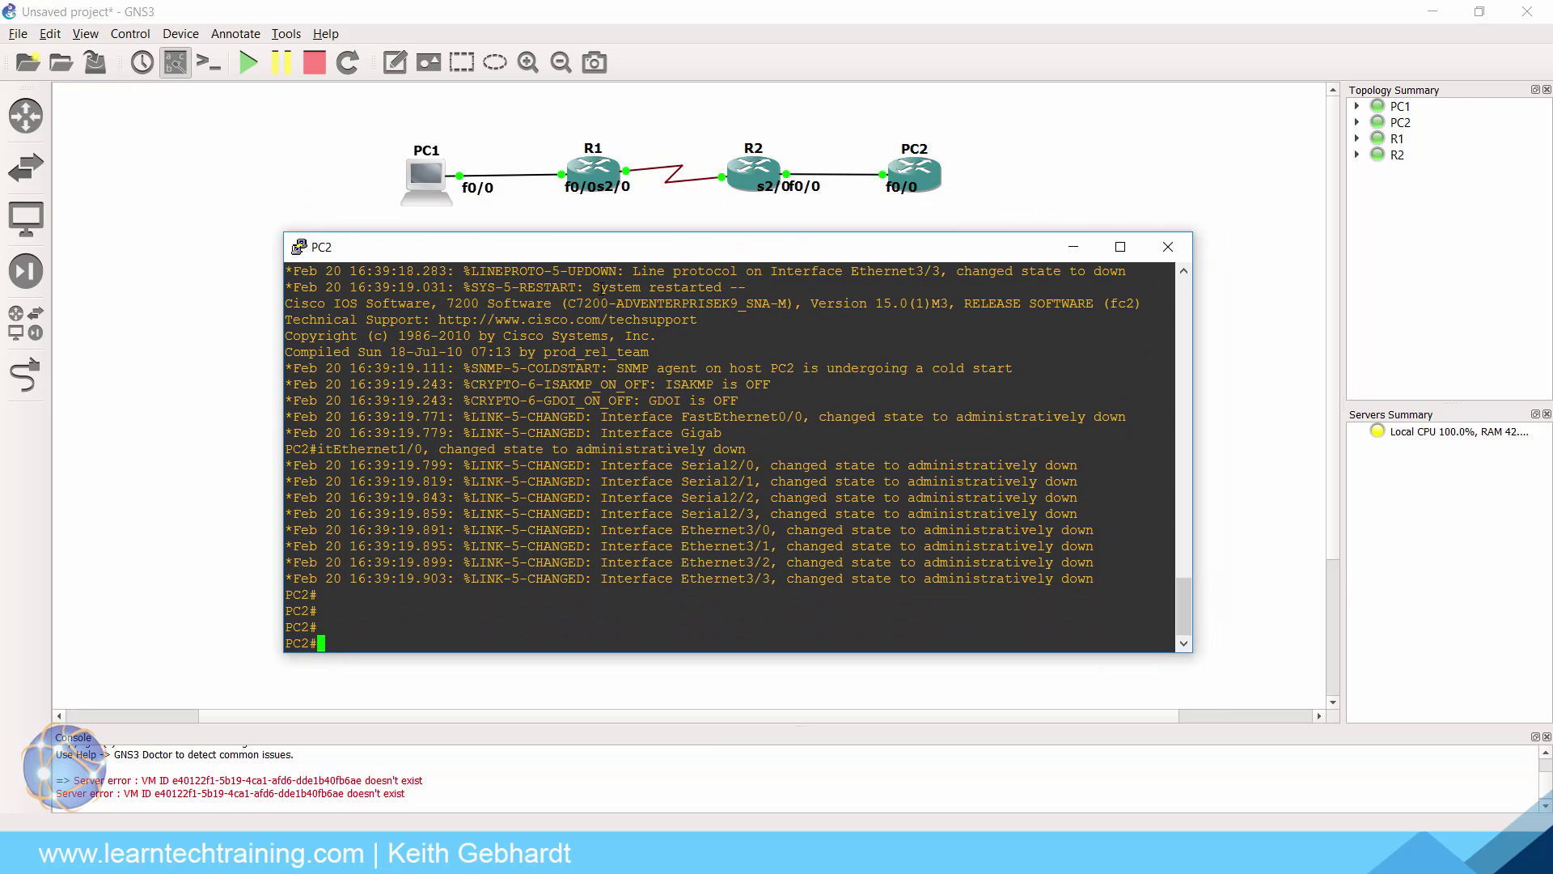
pyautogui.write('conf t')
pyautogui.press('Return')
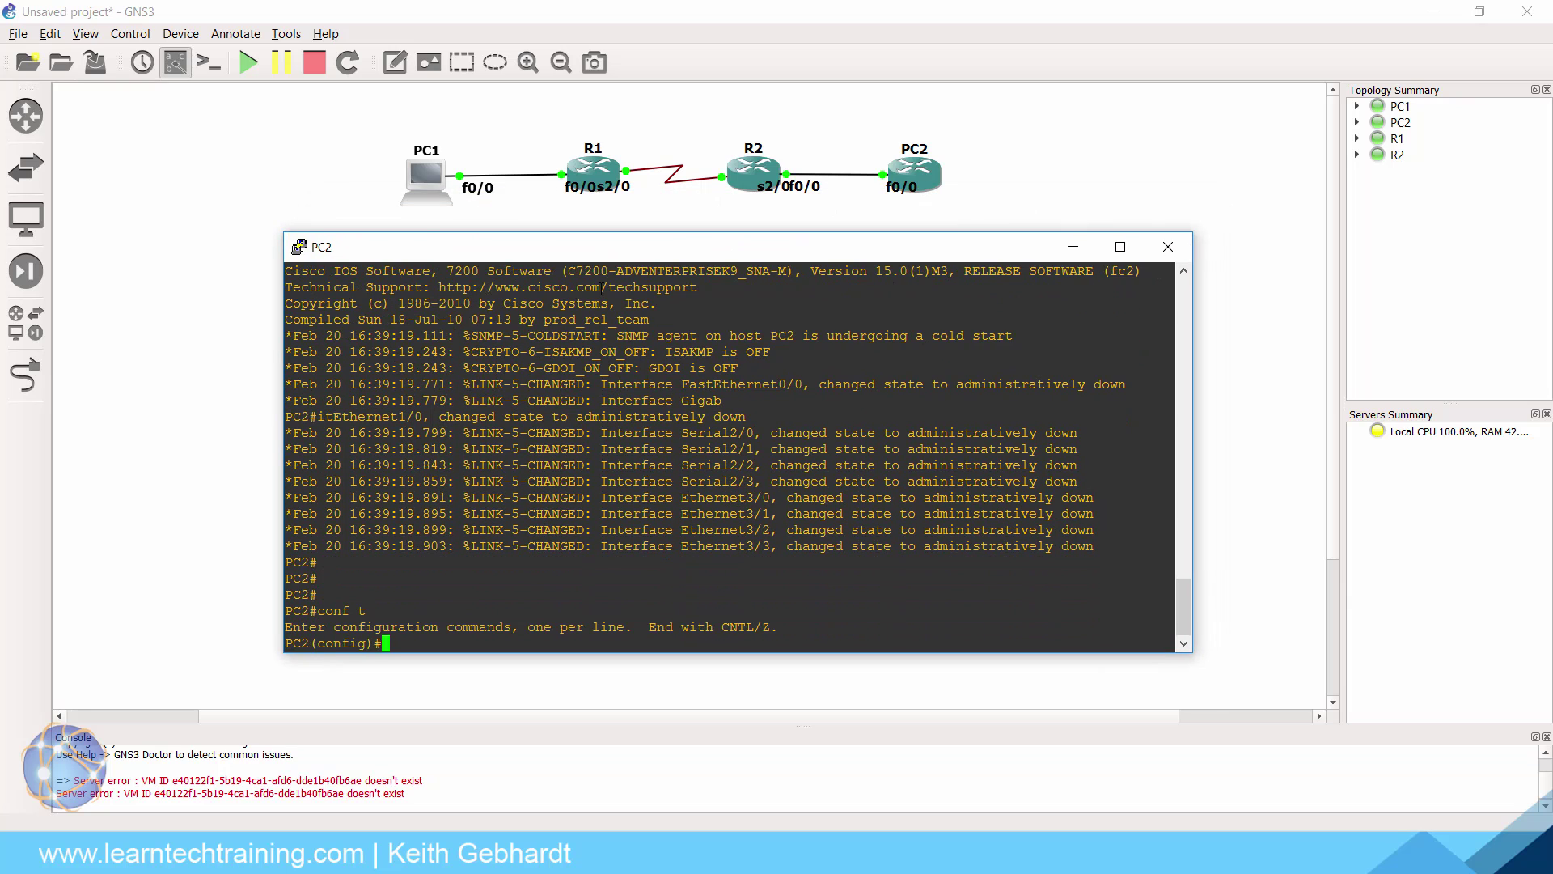
pyautogui.write('no ip routein')
pyautogui.press('Tab')
# Step: Give PC2's fa0/0 address 192.168.2.10 255.255.255.0, full duplex, and enable it
pyautogui.press('Return')
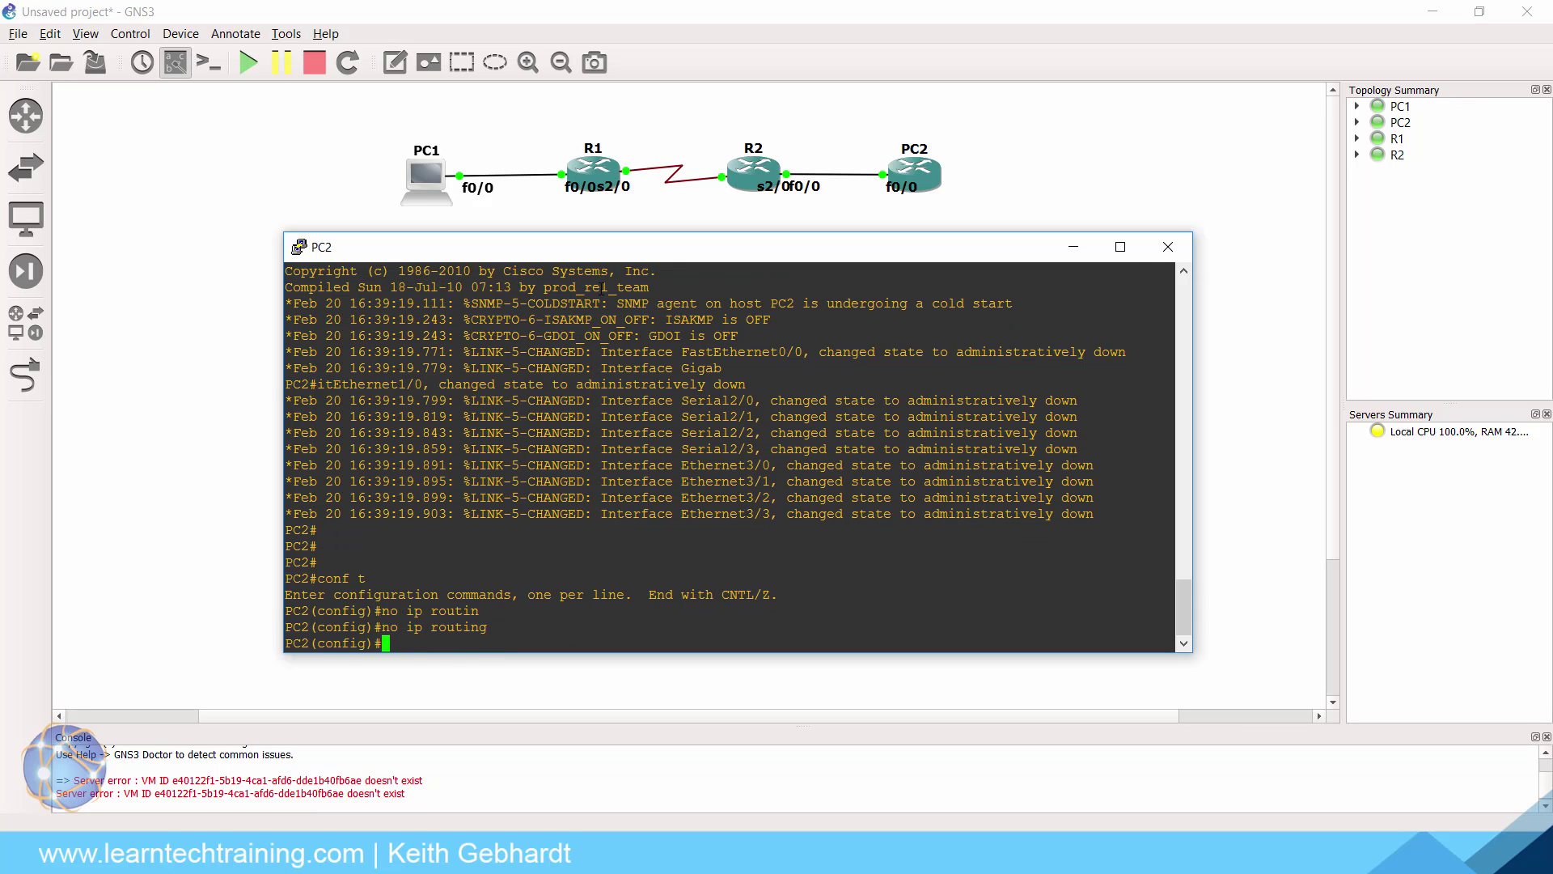
pyautogui.write('int fa0/0')
pyautogui.press('Return')
pyautogui.write('ip add 192.168.2.10 255.255.255.0')
pyautogui.press('Return')
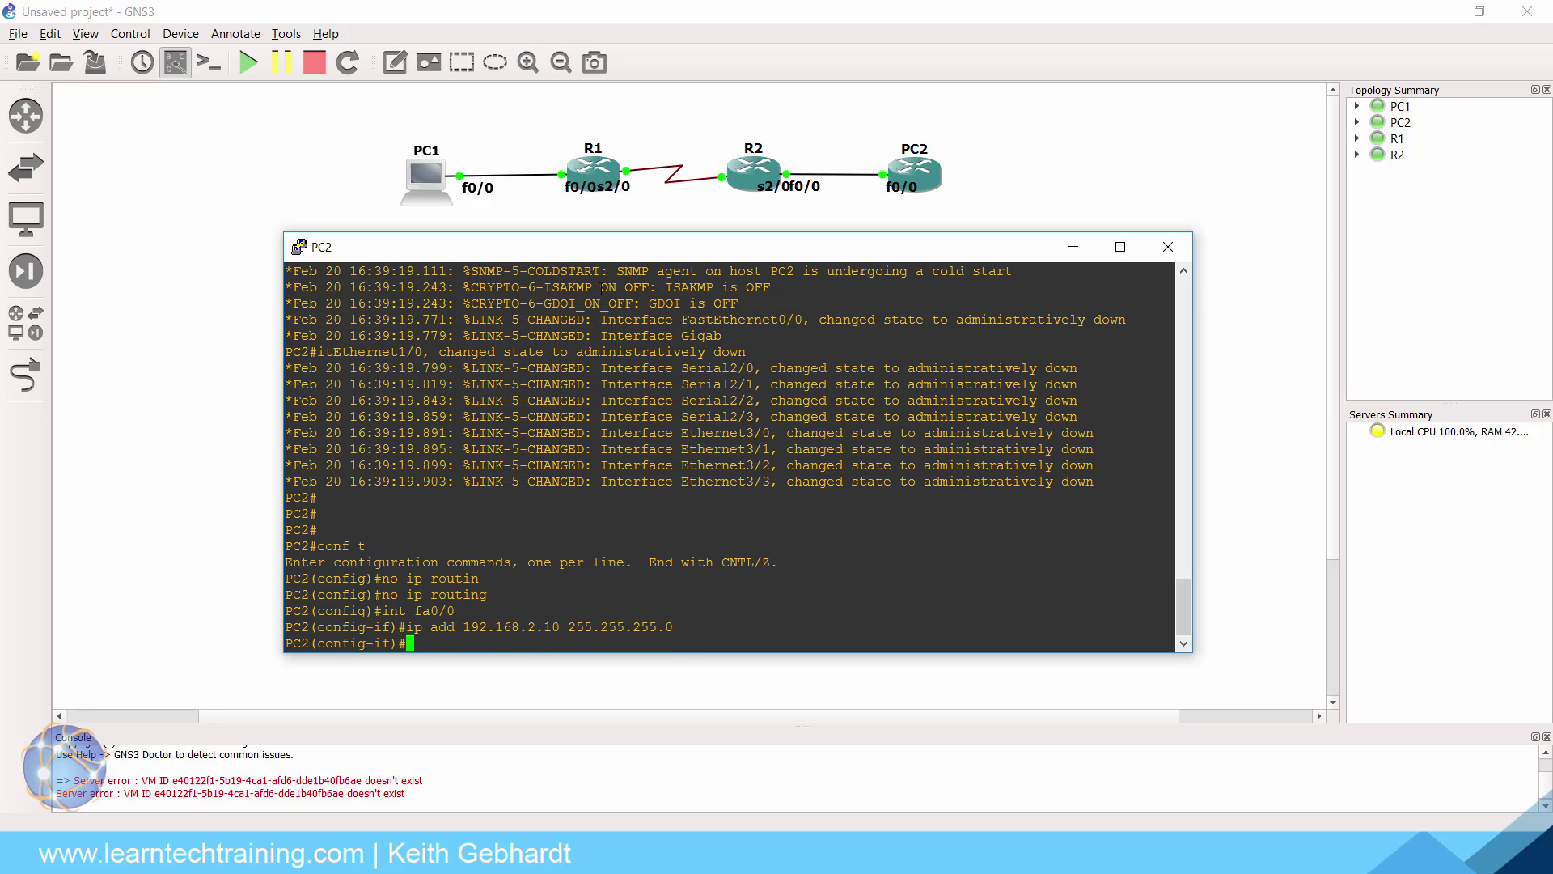
pyautogui.write('dup')
pyautogui.press('Tab')
pyautogui.write('full')
pyautogui.press('Tab')
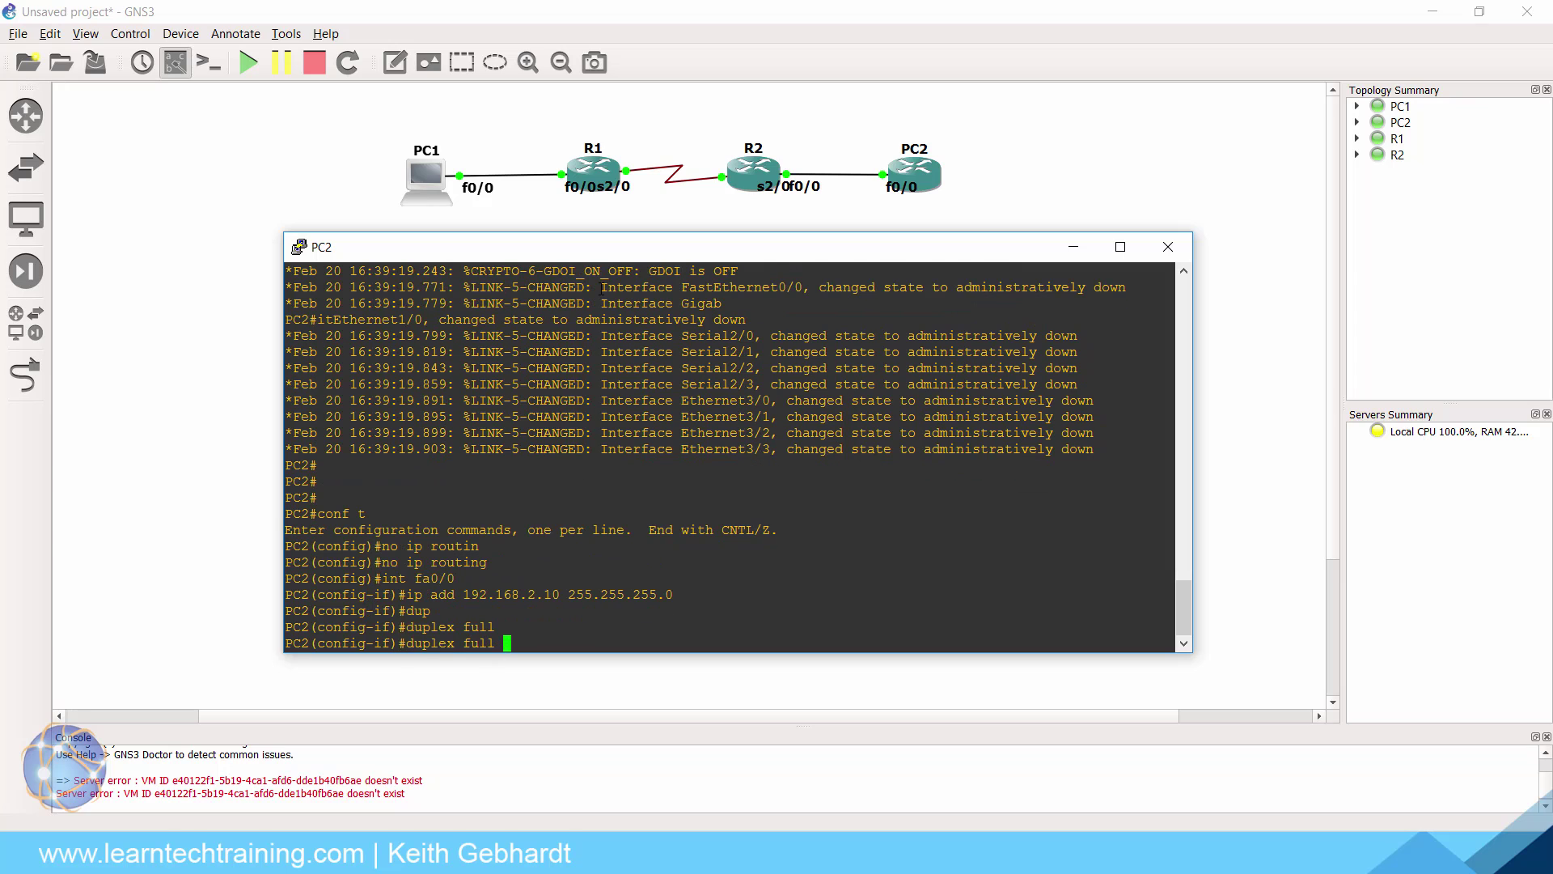
pyautogui.press('Return')
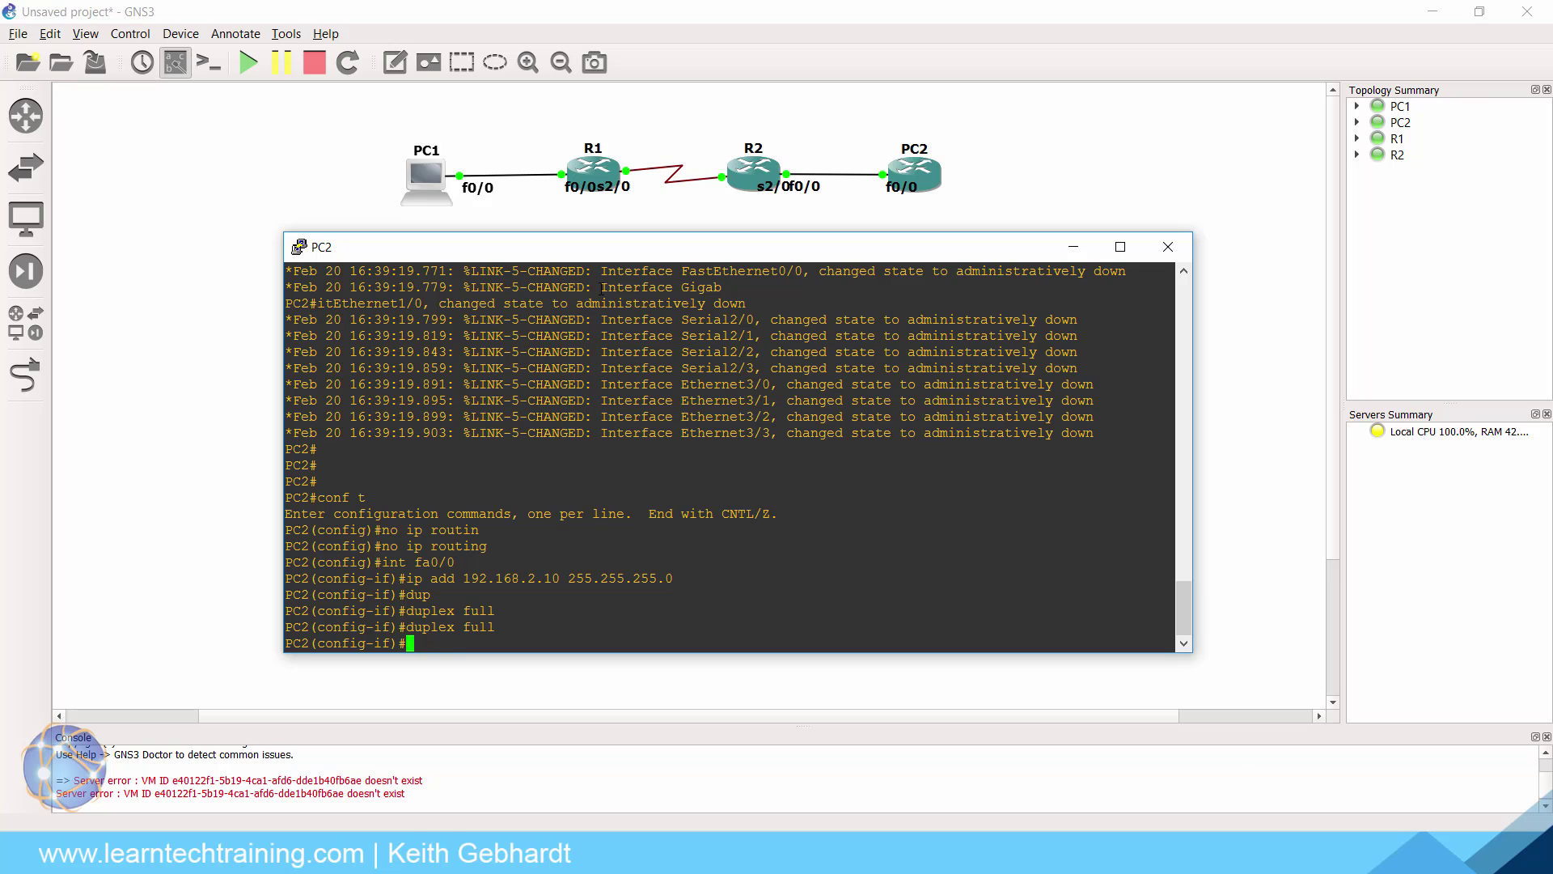
pyautogui.write('no shut')
pyautogui.press('Return')
pyautogui.write('exit')
pyautogui.press('Return')
# Step: Set PC2's default gateway to 192.168.2.1 and save the configuration with do copy r s
pyautogui.write('ip de')
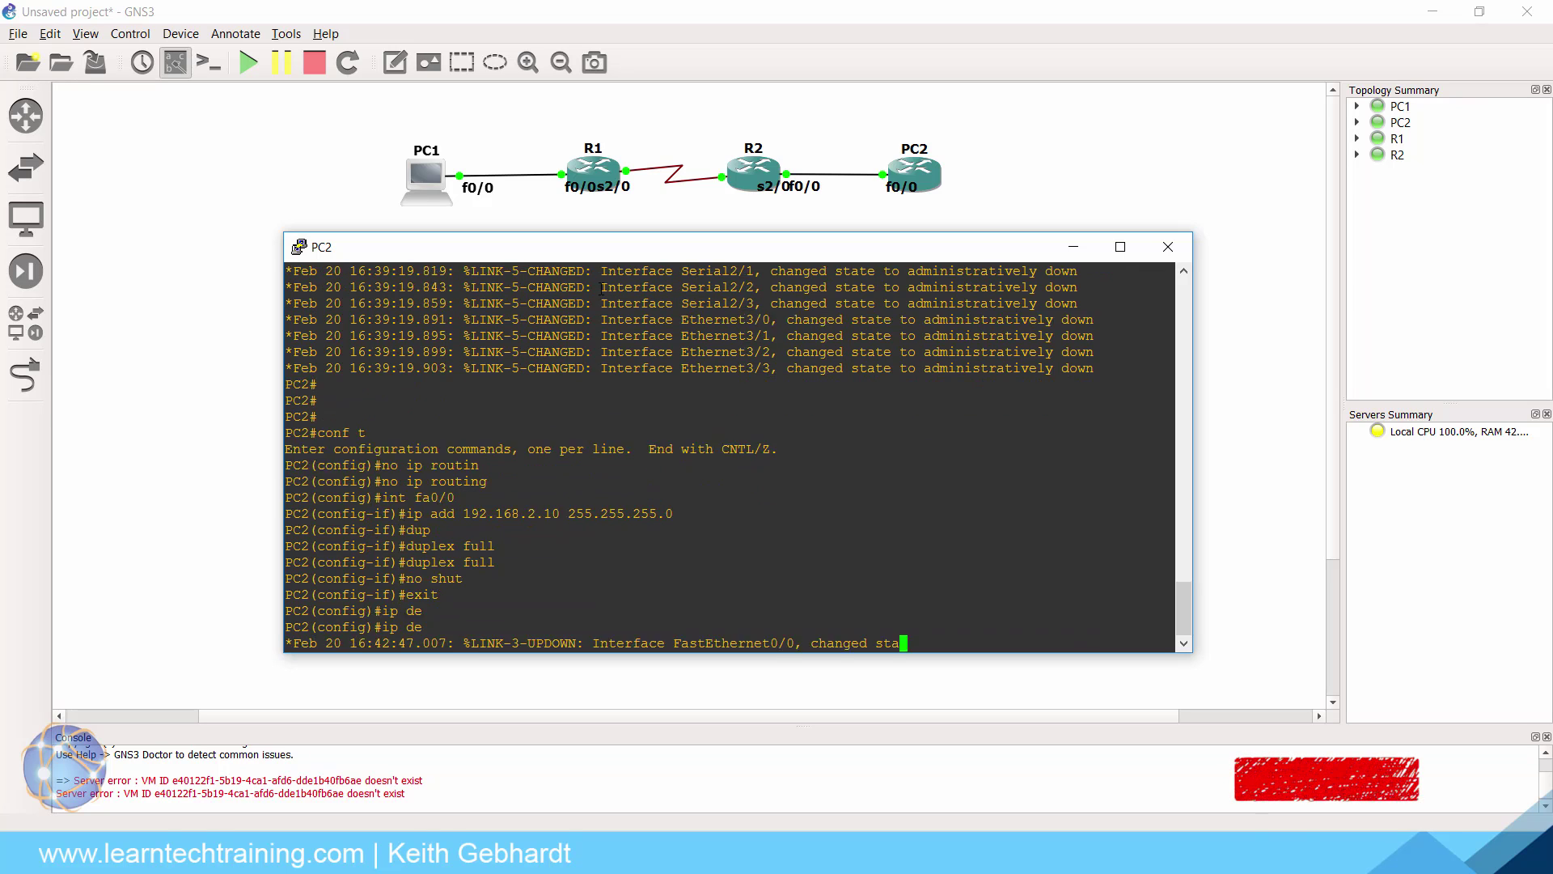
pyautogui.write('fa')
pyautogui.press('Tab')
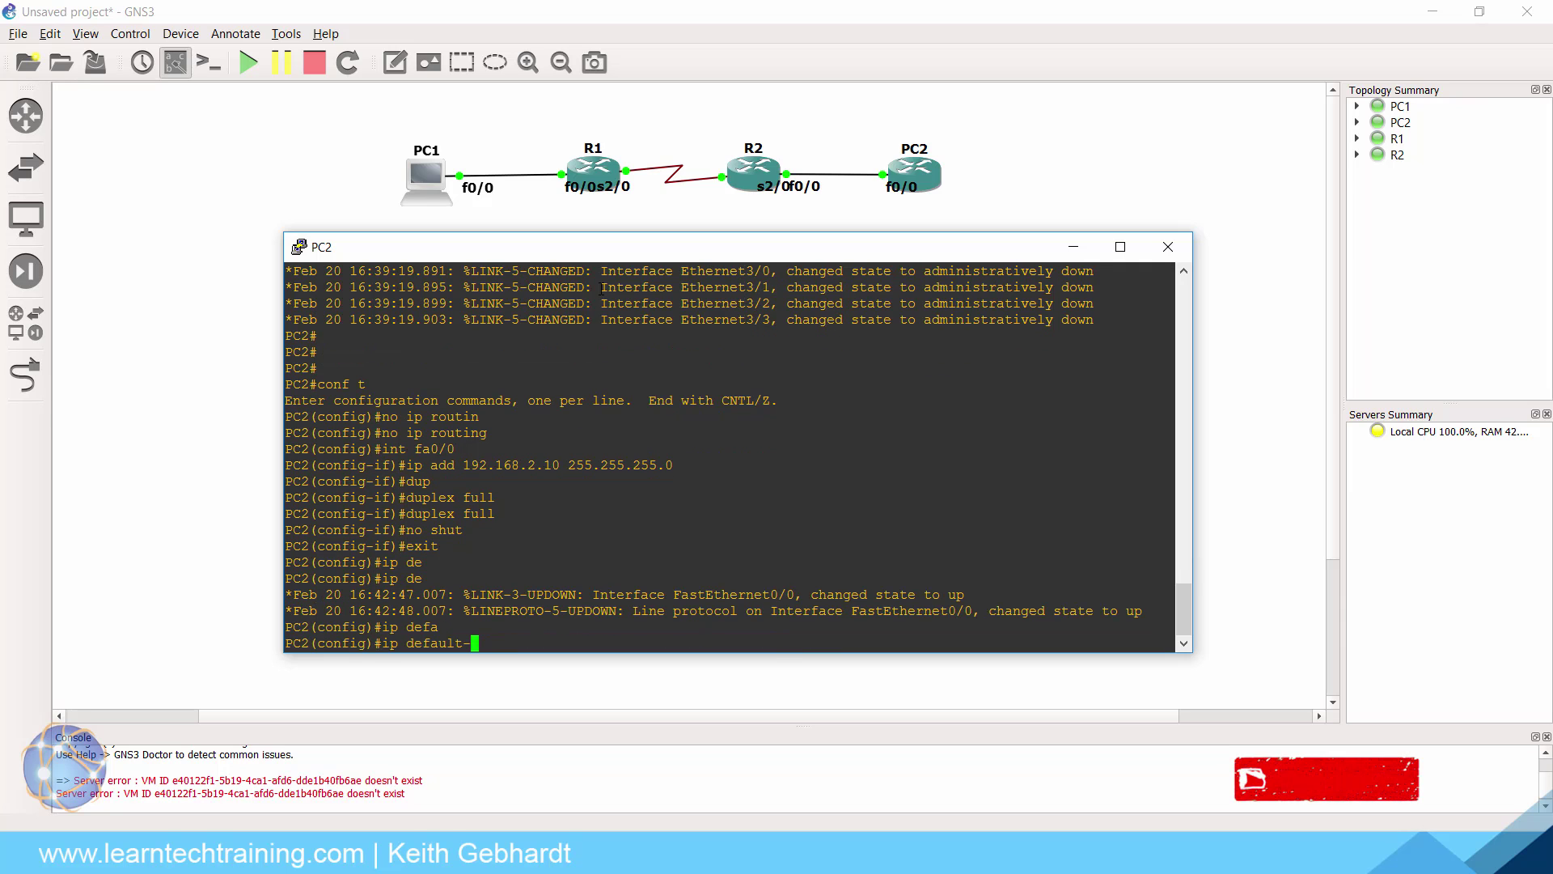
pyautogui.write('g')
pyautogui.press('Tab')
pyautogui.write('192.1')
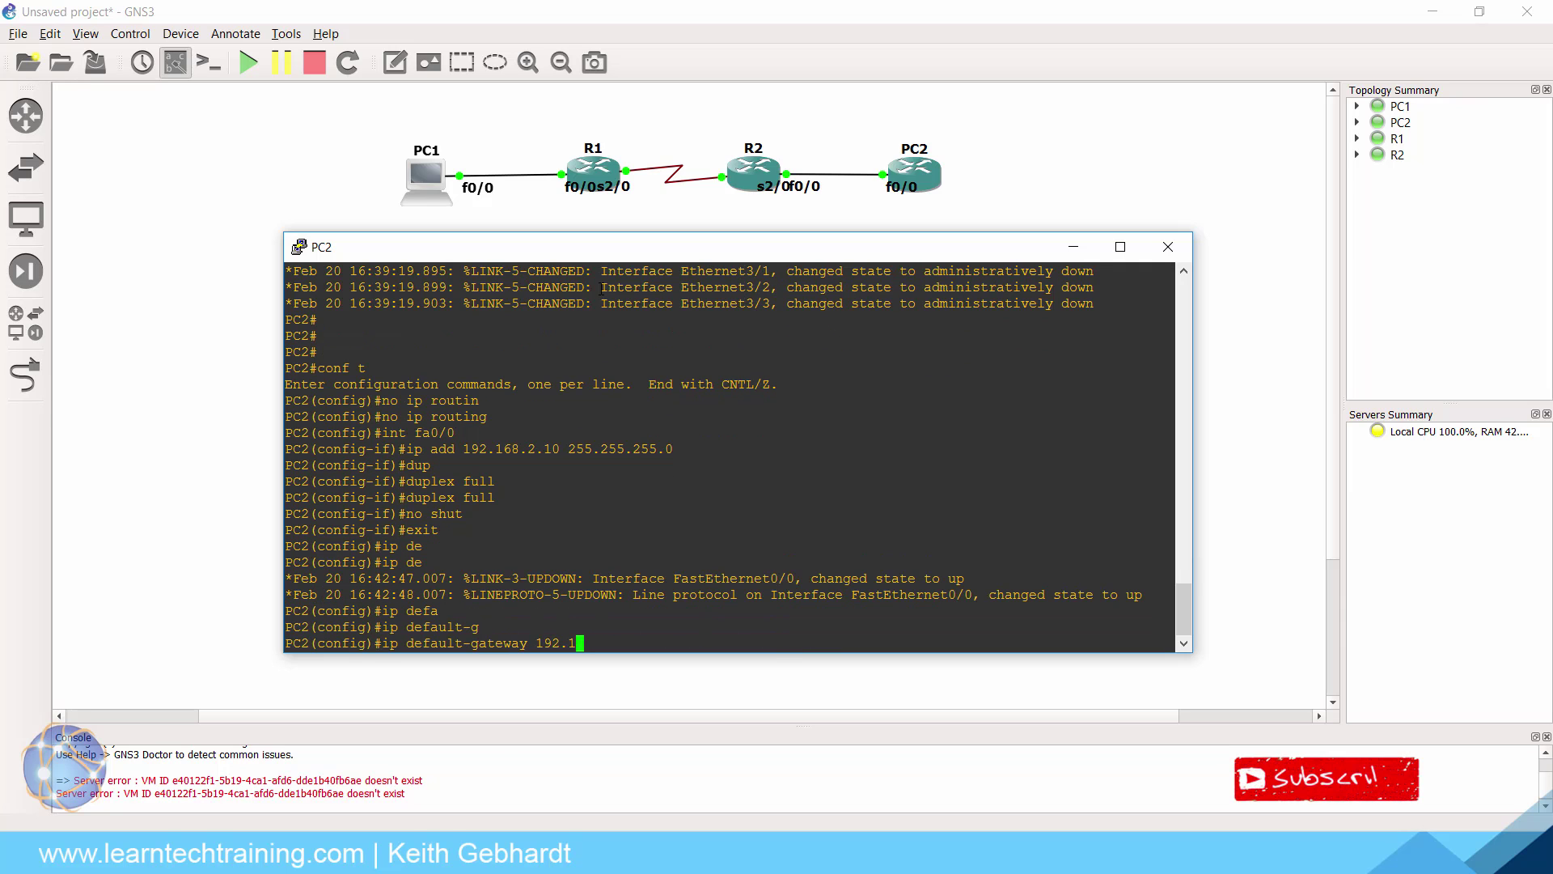
pyautogui.write('68.2.1')
pyautogui.press('Return')
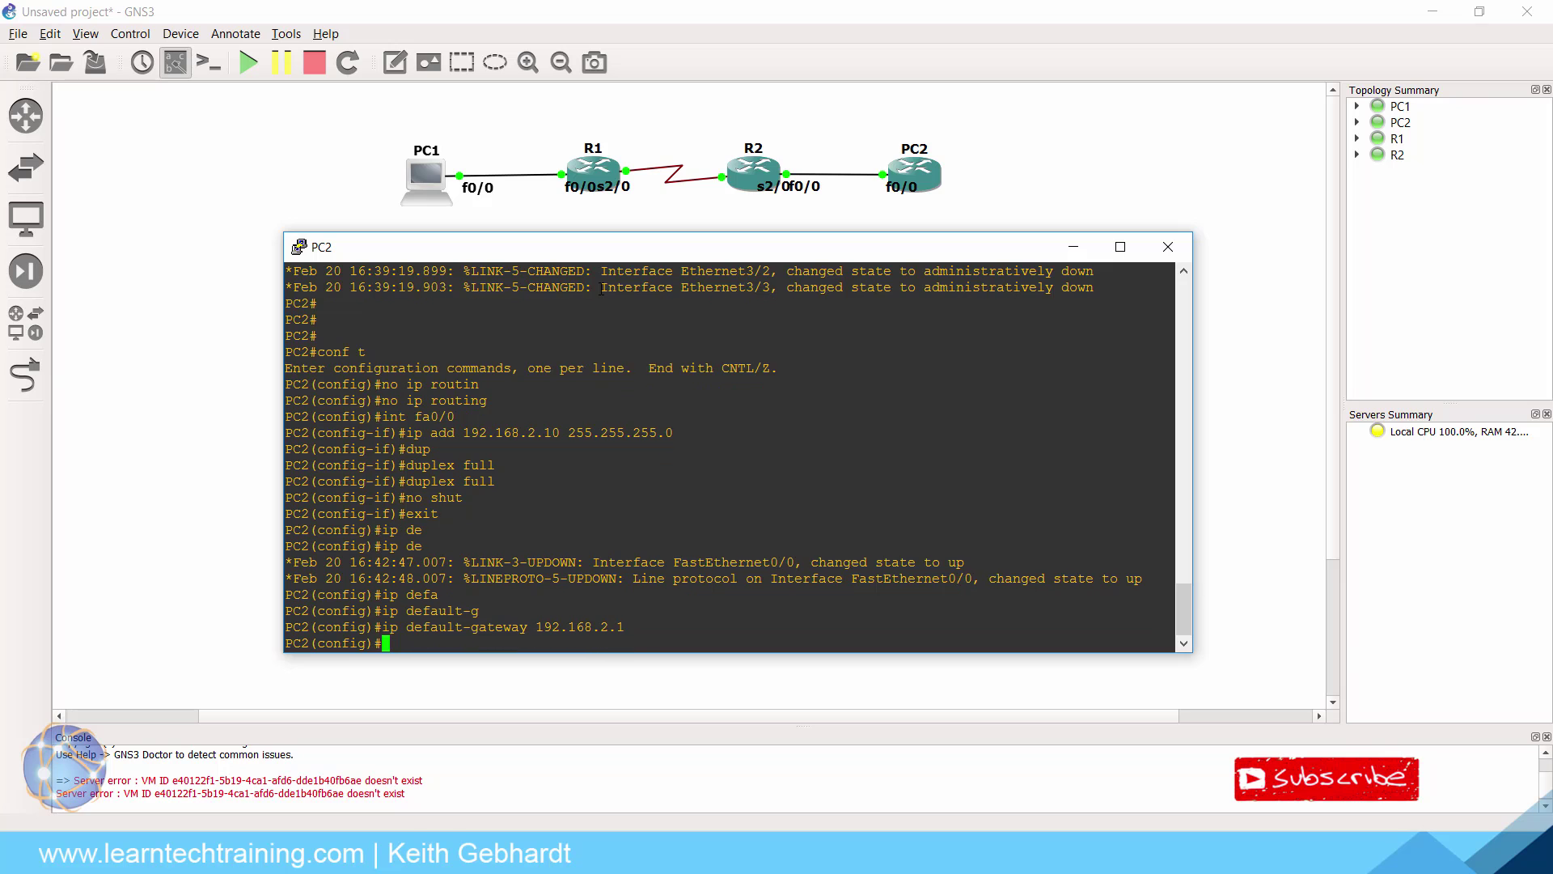
pyautogui.press('Return')
pyautogui.write('do copy r a')
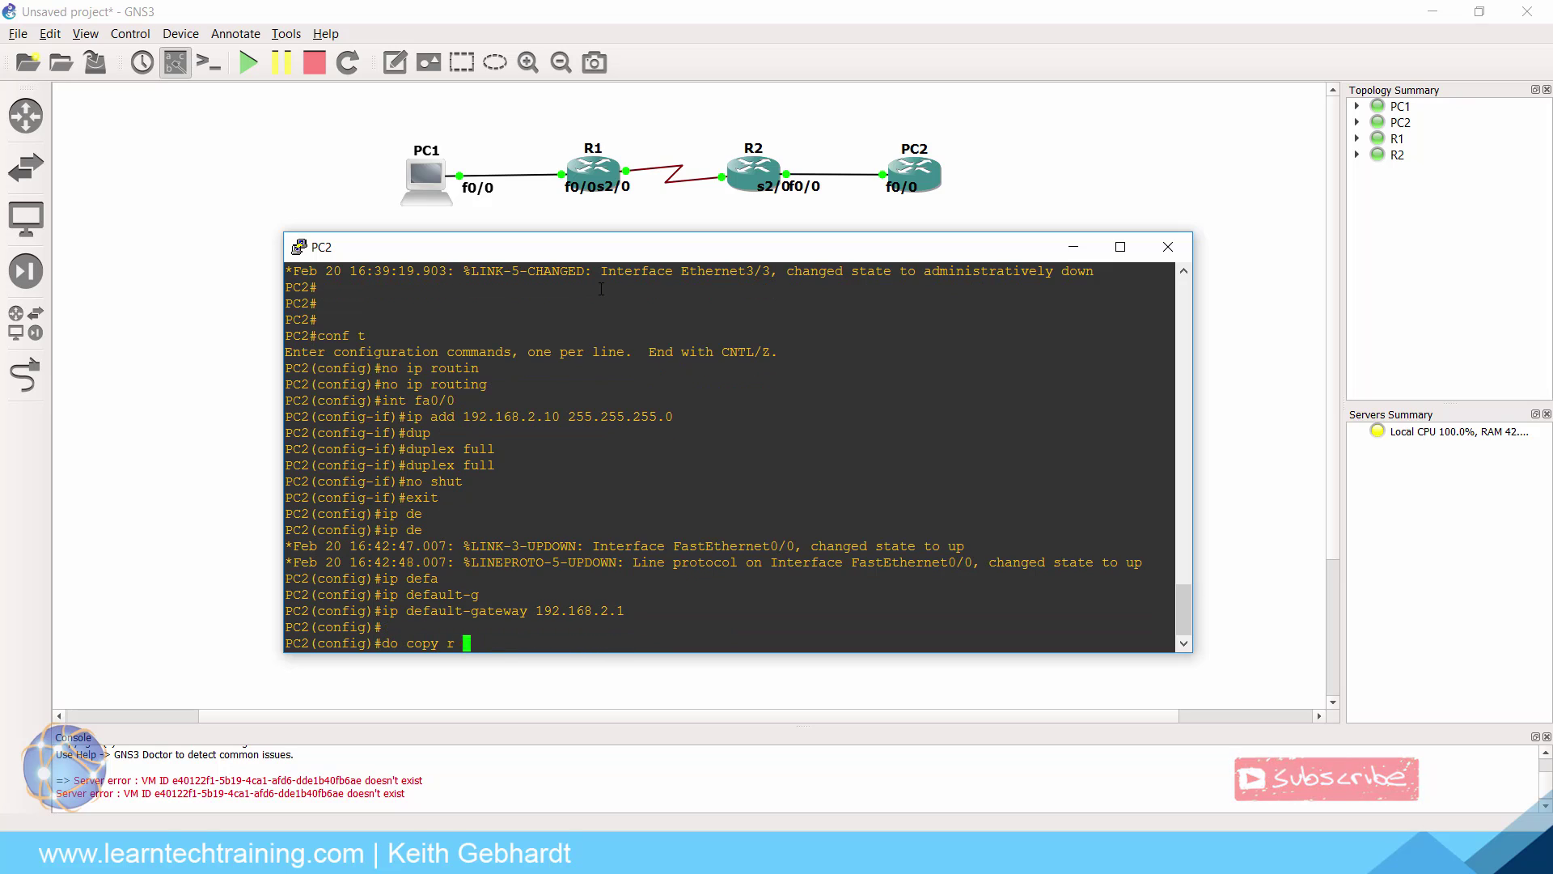
pyautogui.press('BackSpace')
pyautogui.write('s')
pyautogui.press('Return')
pyautogui.press('Return')
pyautogui.press('Return')
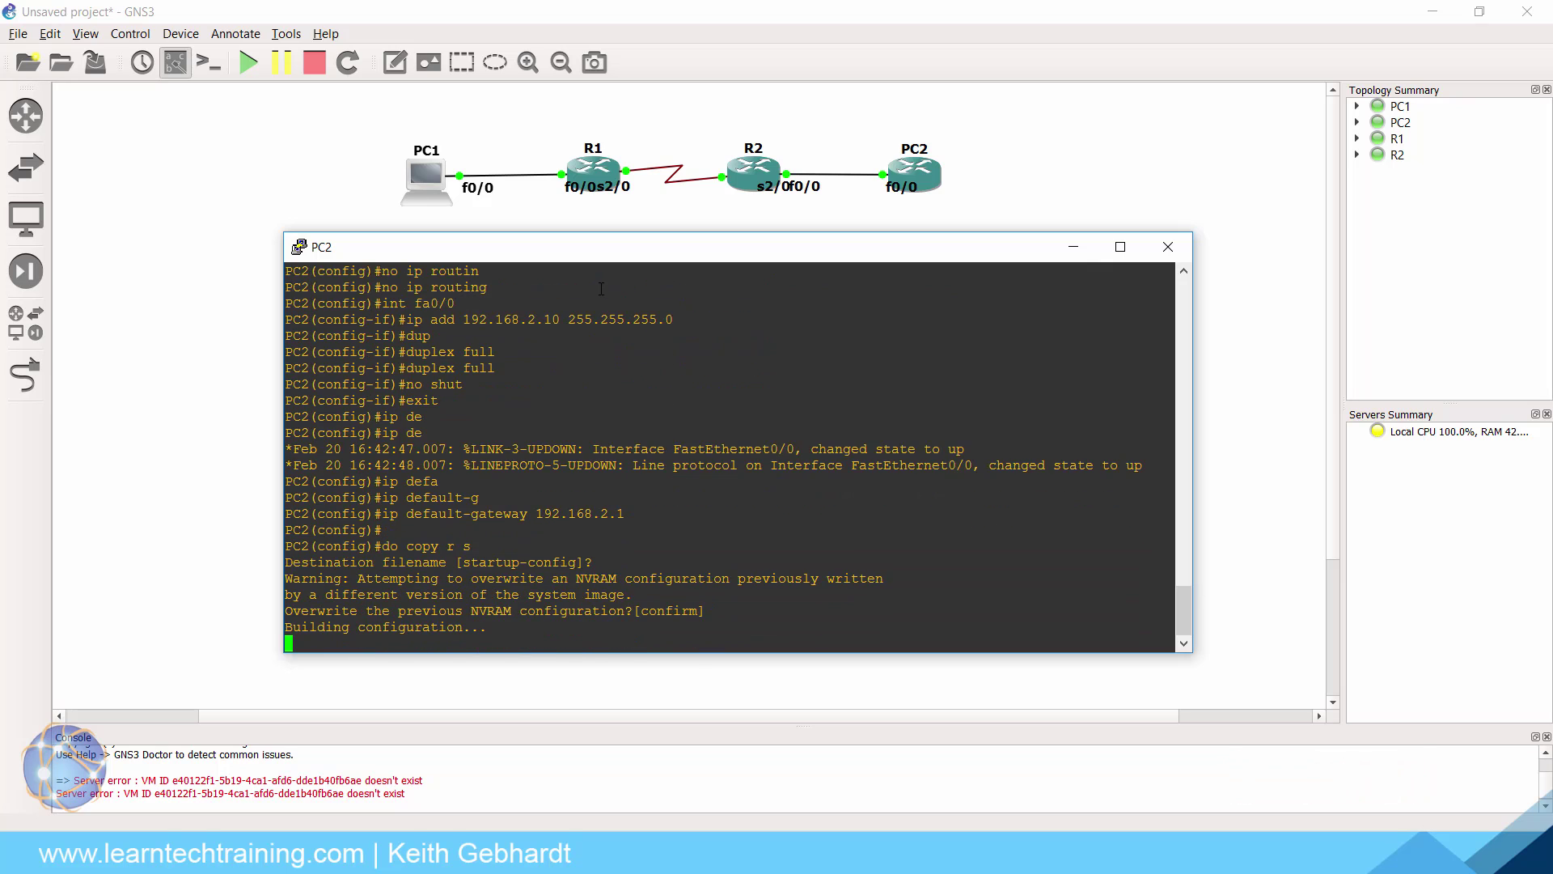
# Step: Minimize the PC2 console and bring R1's console forward beside the topology
pyautogui.click(1064, 243)
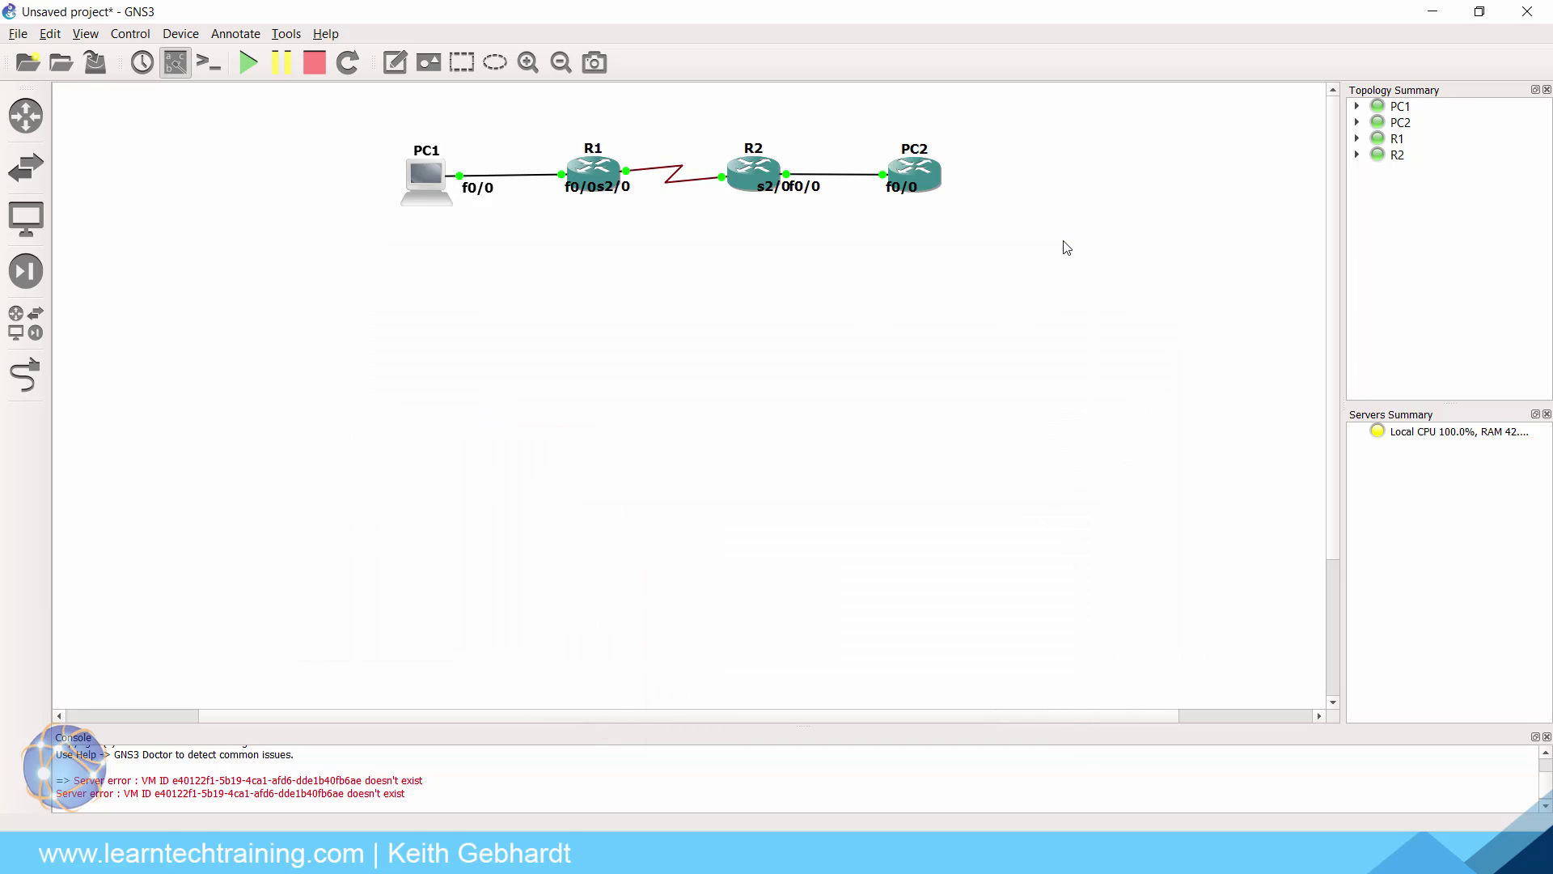
pyautogui.hotkey('alt', 'Tab')
pyautogui.hotkey('alt', 'Tab')
pyautogui.hotkey('alt', 'Tab')
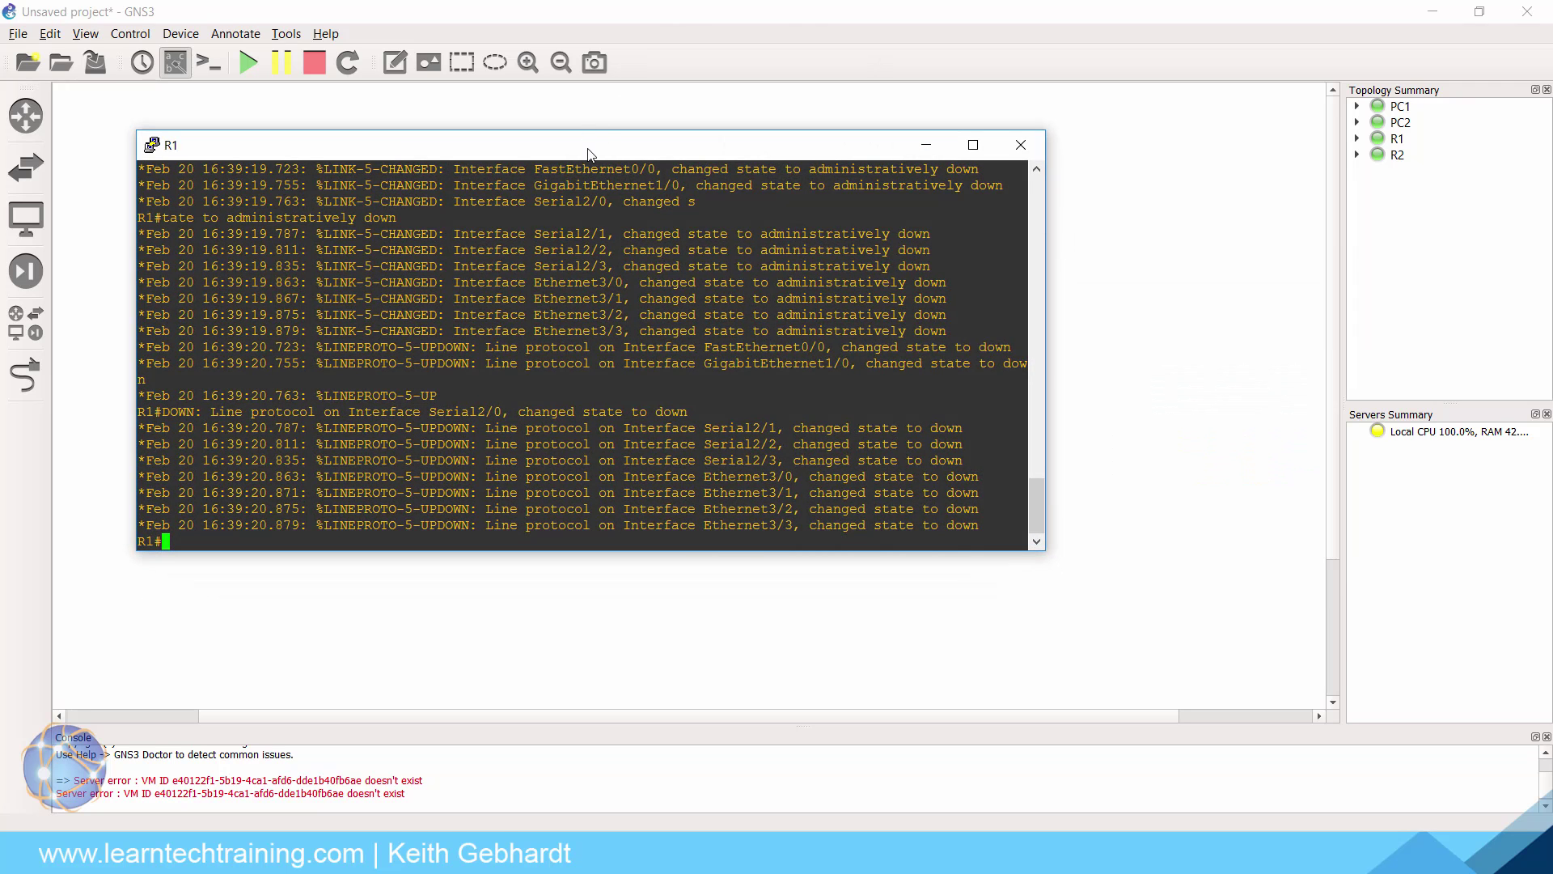
pyautogui.moveTo(588, 154); pyautogui.dragTo(708, 262)
pyautogui.moveTo(633, 122); pyautogui.dragTo(561, 229)
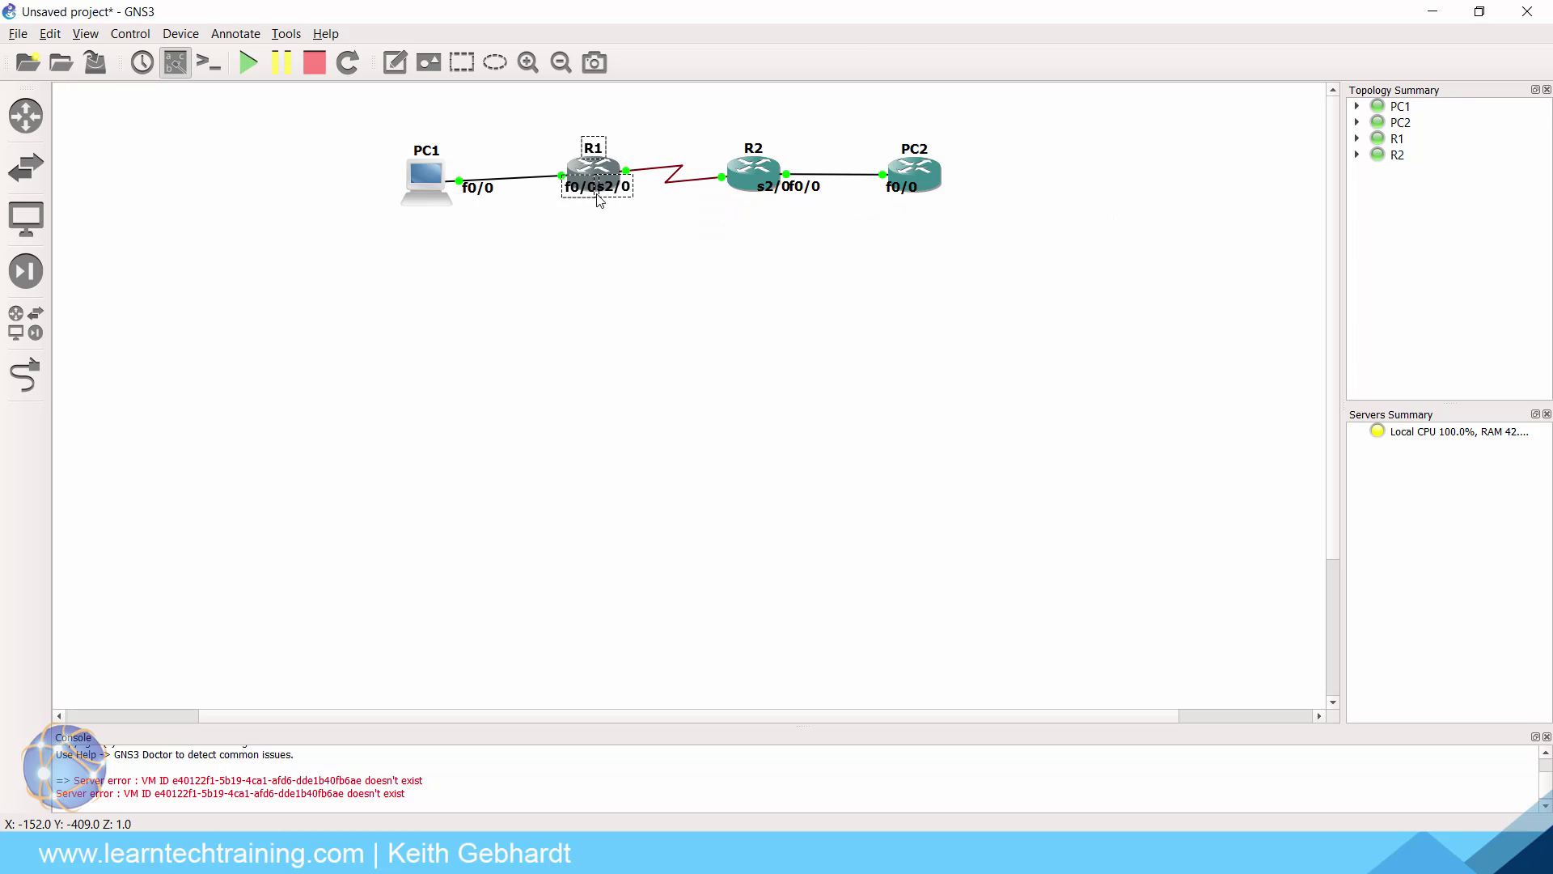
pyautogui.hotkey('alt', 'Tab')
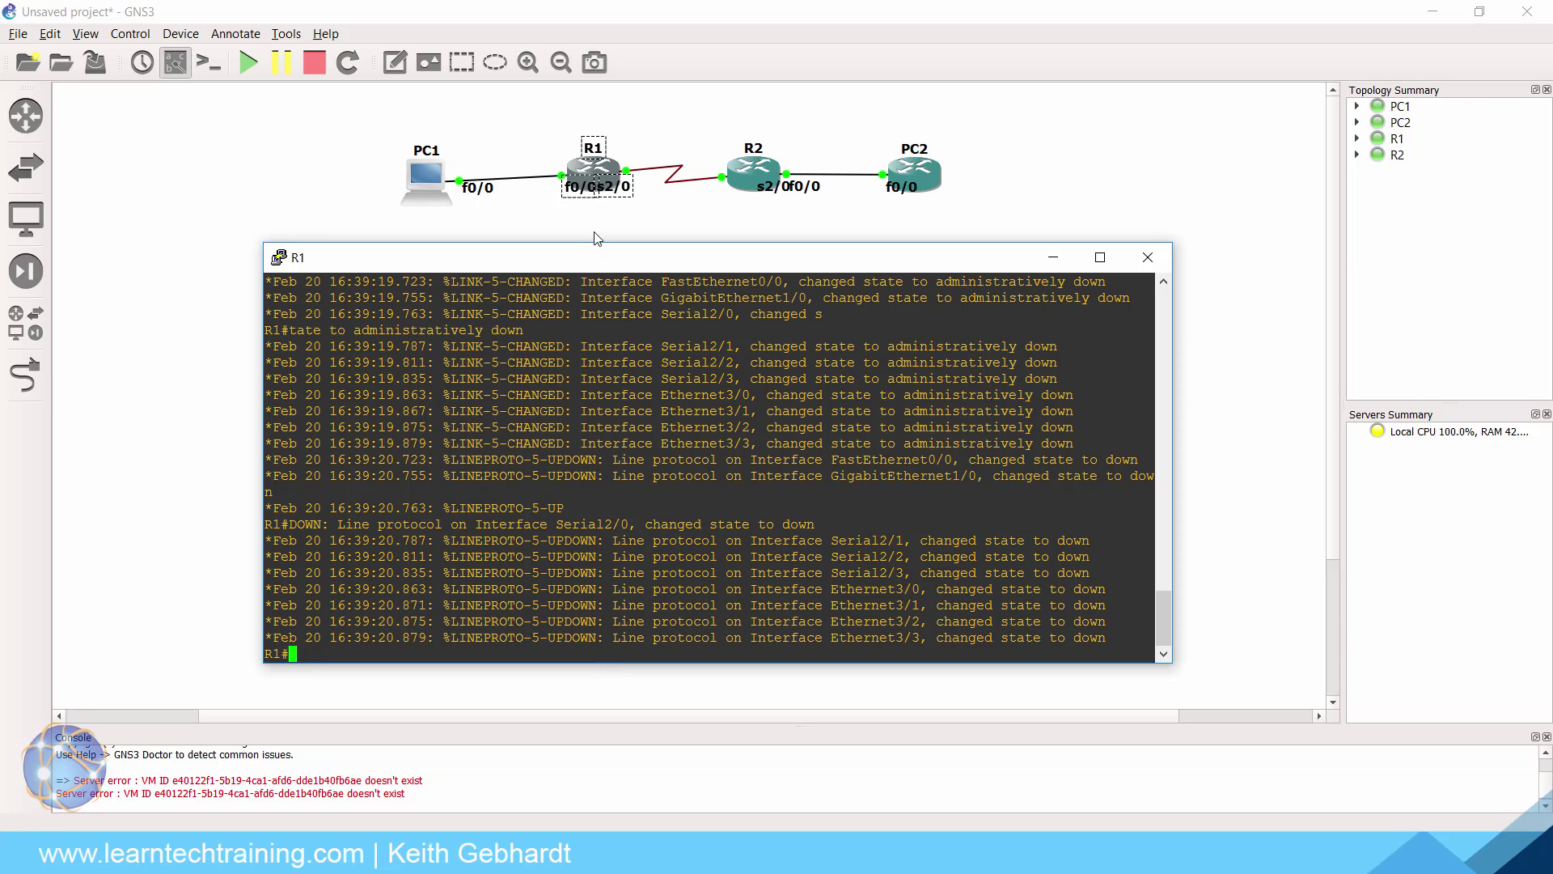
# Step: In R1's global configuration, assign 192.168.1.1 255.255.255.0 to FastEthernet0/0
pyautogui.press('Return')
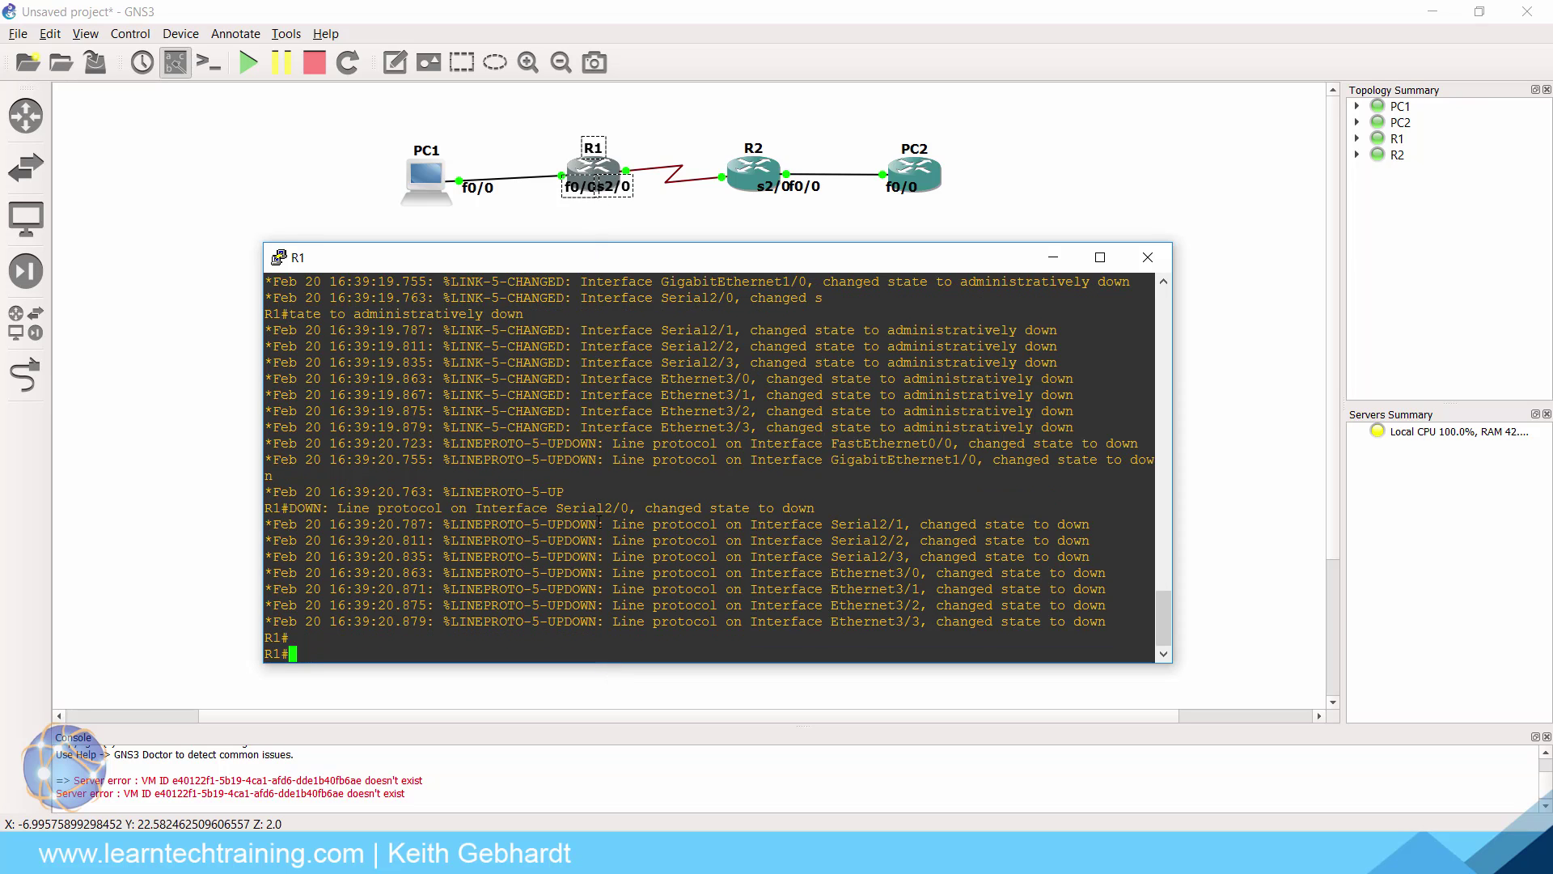
pyautogui.write('conf t')
pyautogui.press('Return')
pyautogui.write('int fa0/0')
pyautogui.press('Return')
pyautogui.write('i')
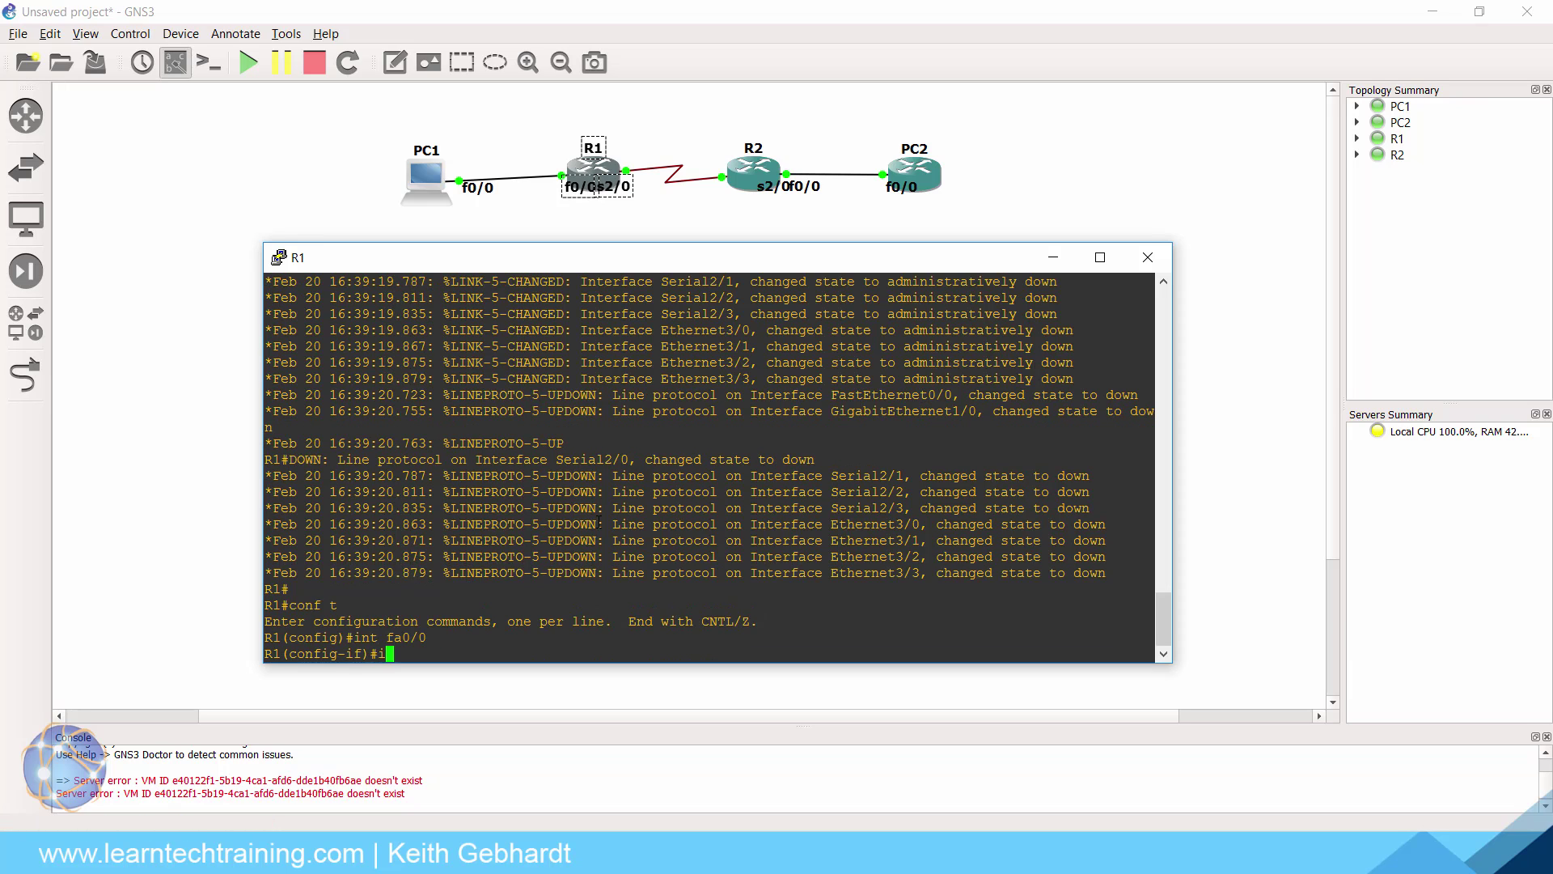
pyautogui.write('p add 192.168.1.1 255.255.255.00')
pyautogui.press('BackSpace')
pyautogui.press('Return')
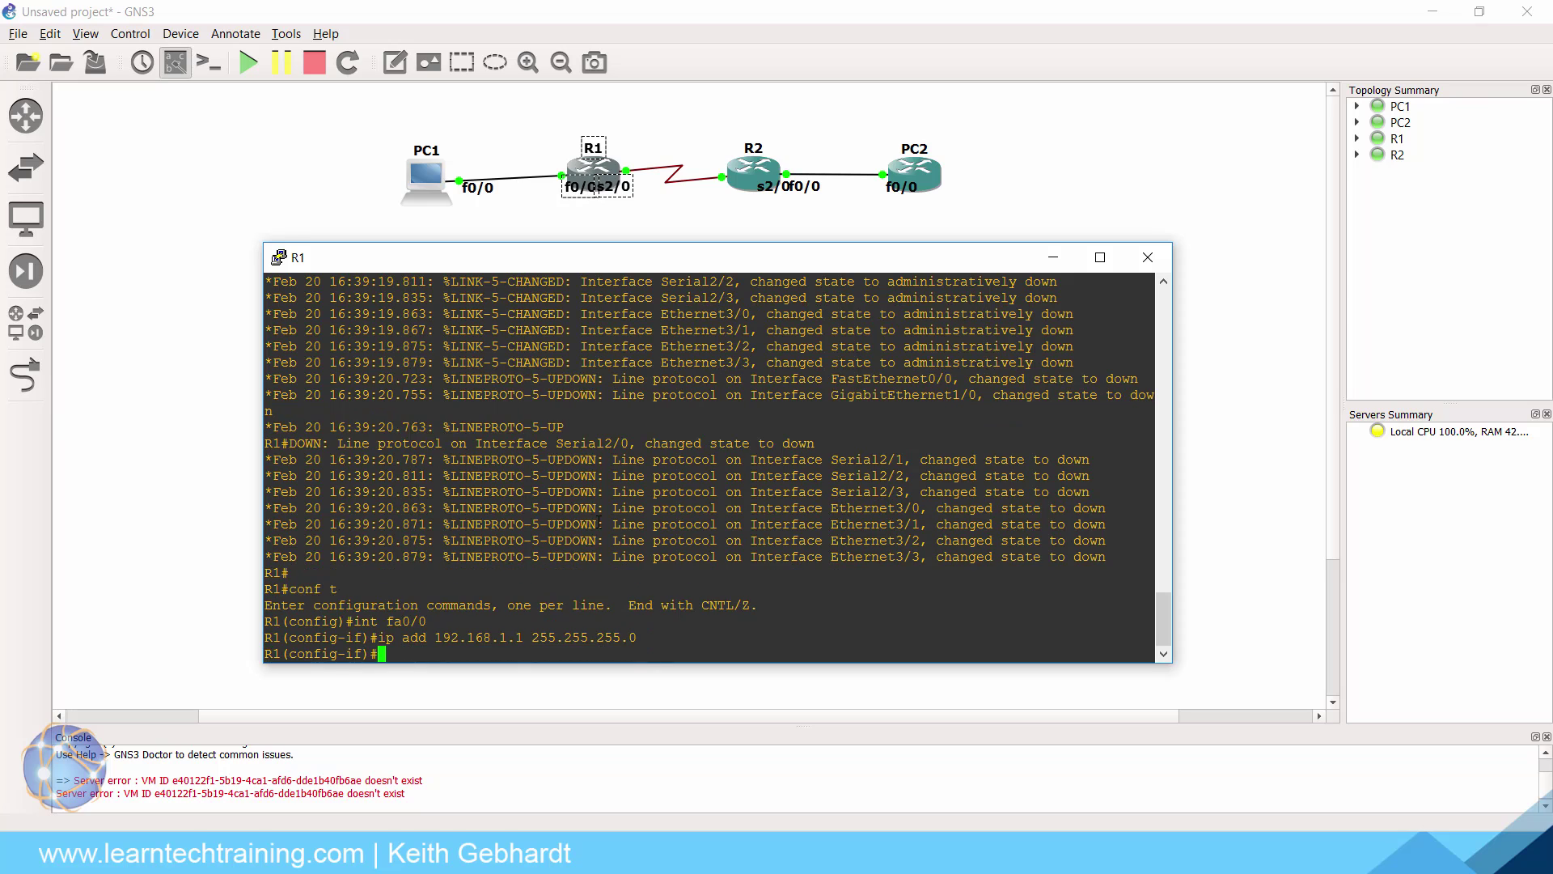
# Step: Set R1's FastEthernet0/0 to full duplex and bring it up
pyautogui.write('dup')
pyautogui.press('Tab')
pyautogui.write('f')
pyautogui.press('Tab')
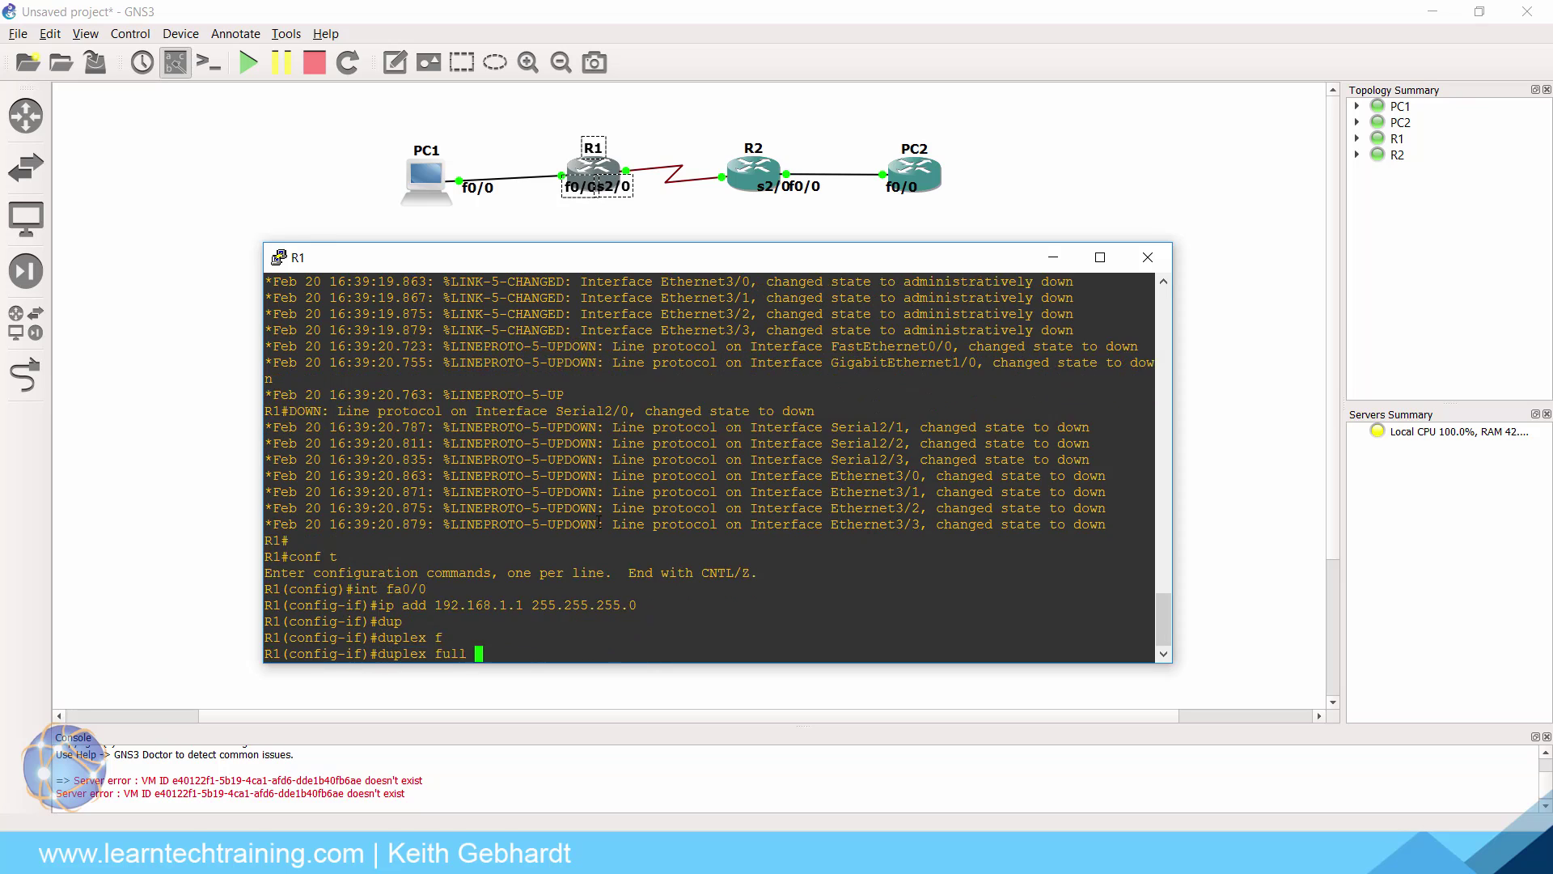
pyautogui.press('Return')
pyautogui.write('no shut')
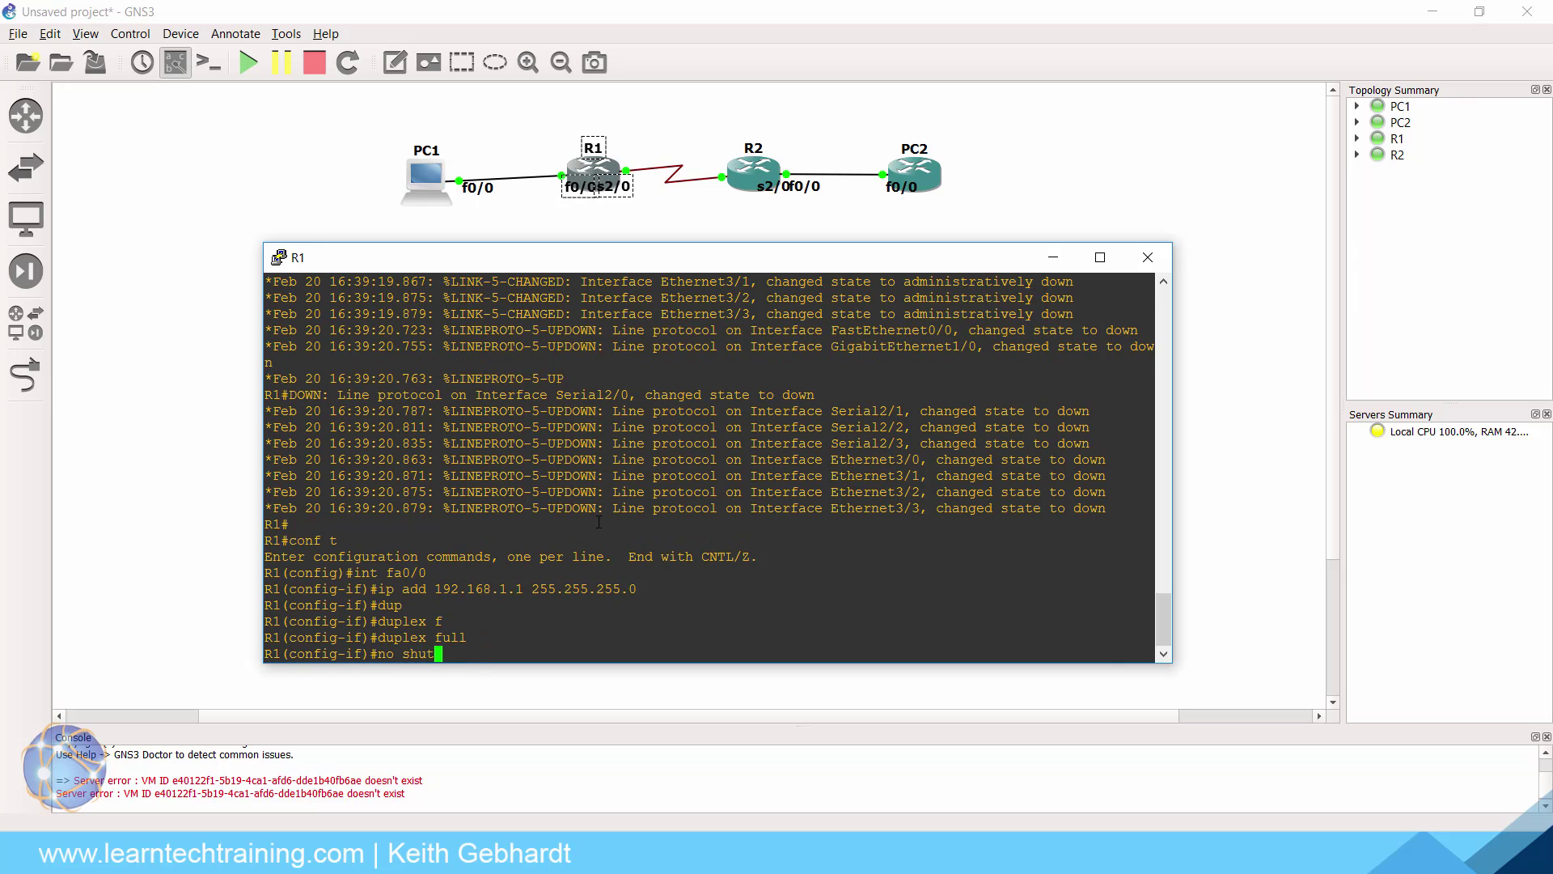
pyautogui.press('Return')
pyautogui.press('Return')
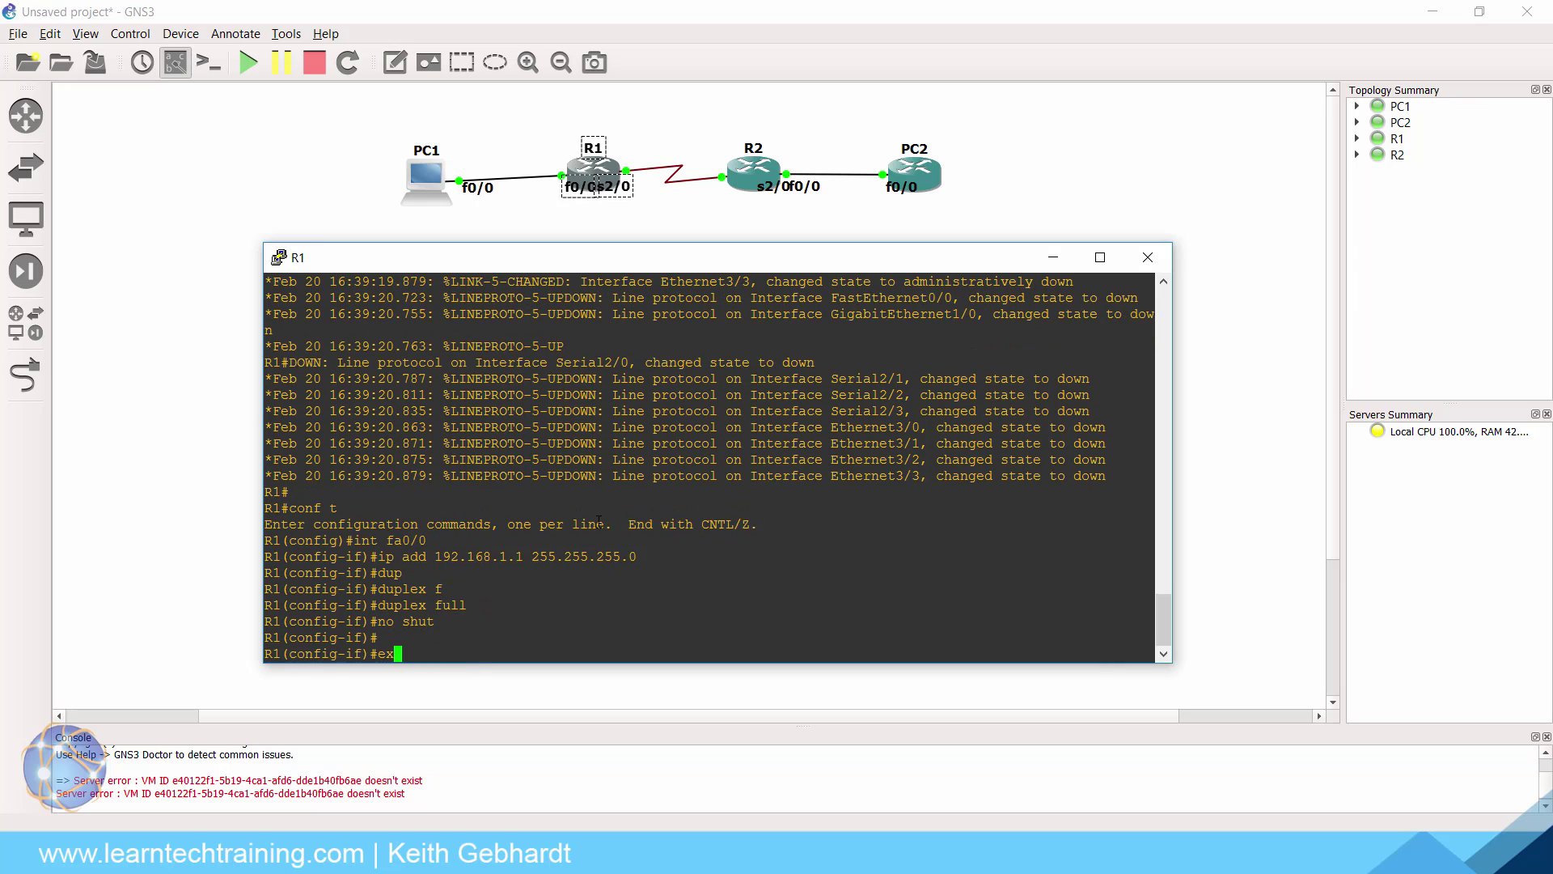
pyautogui.write('exit')
pyautogui.press('Return')
# Step: Configure R1 Serial2/0 with 10.1.1.1 255.255.255.0, clock rate 64000, and no shutdown
pyautogui.write('int ')
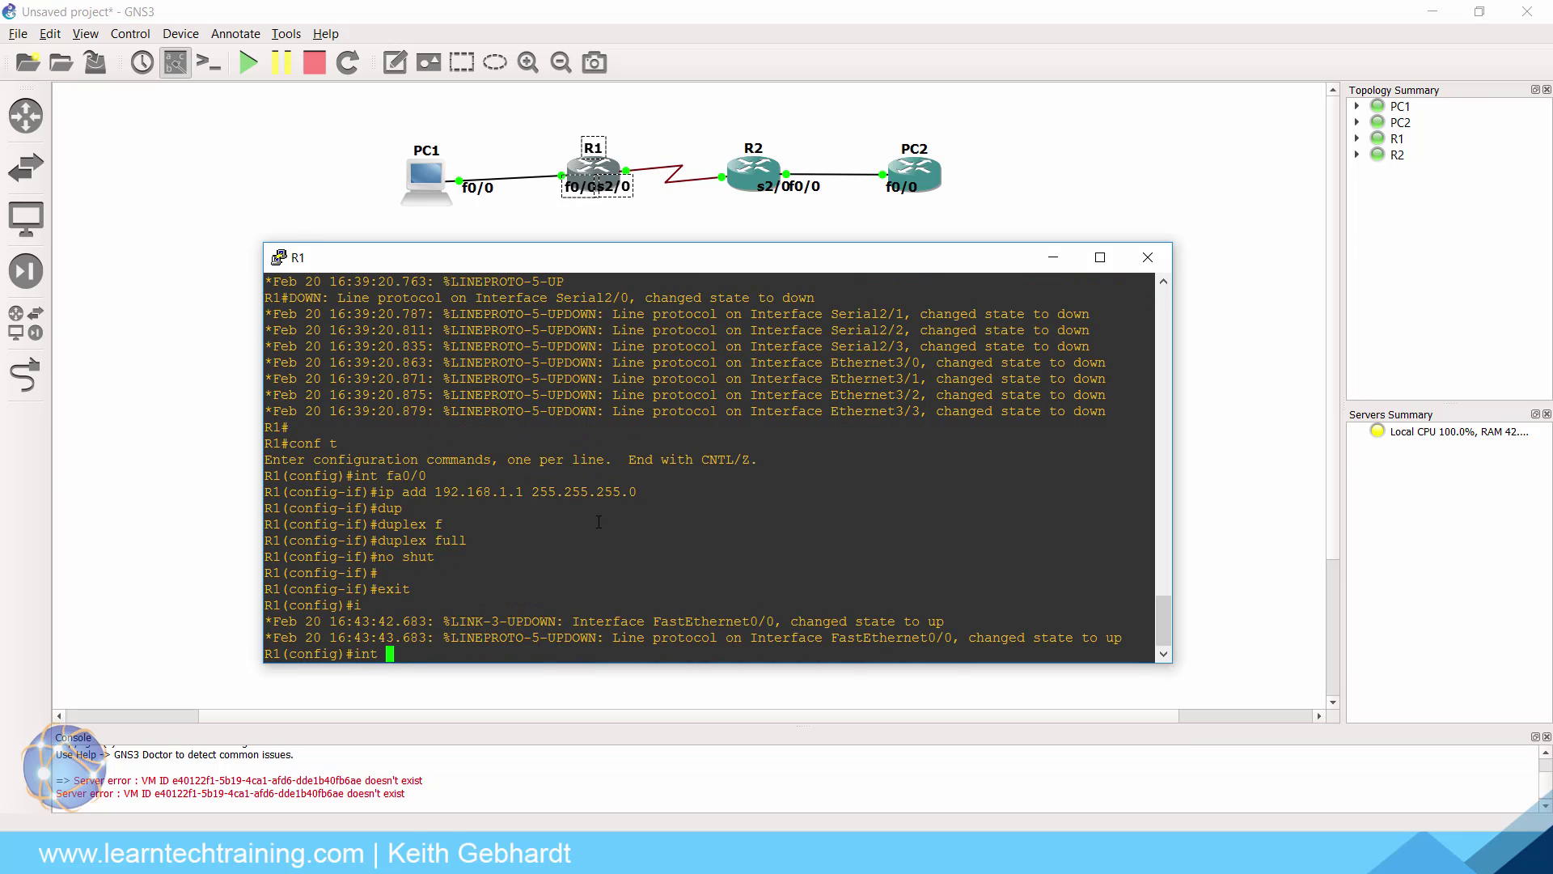
pyautogui.write('s2/0')
pyautogui.press('Return')
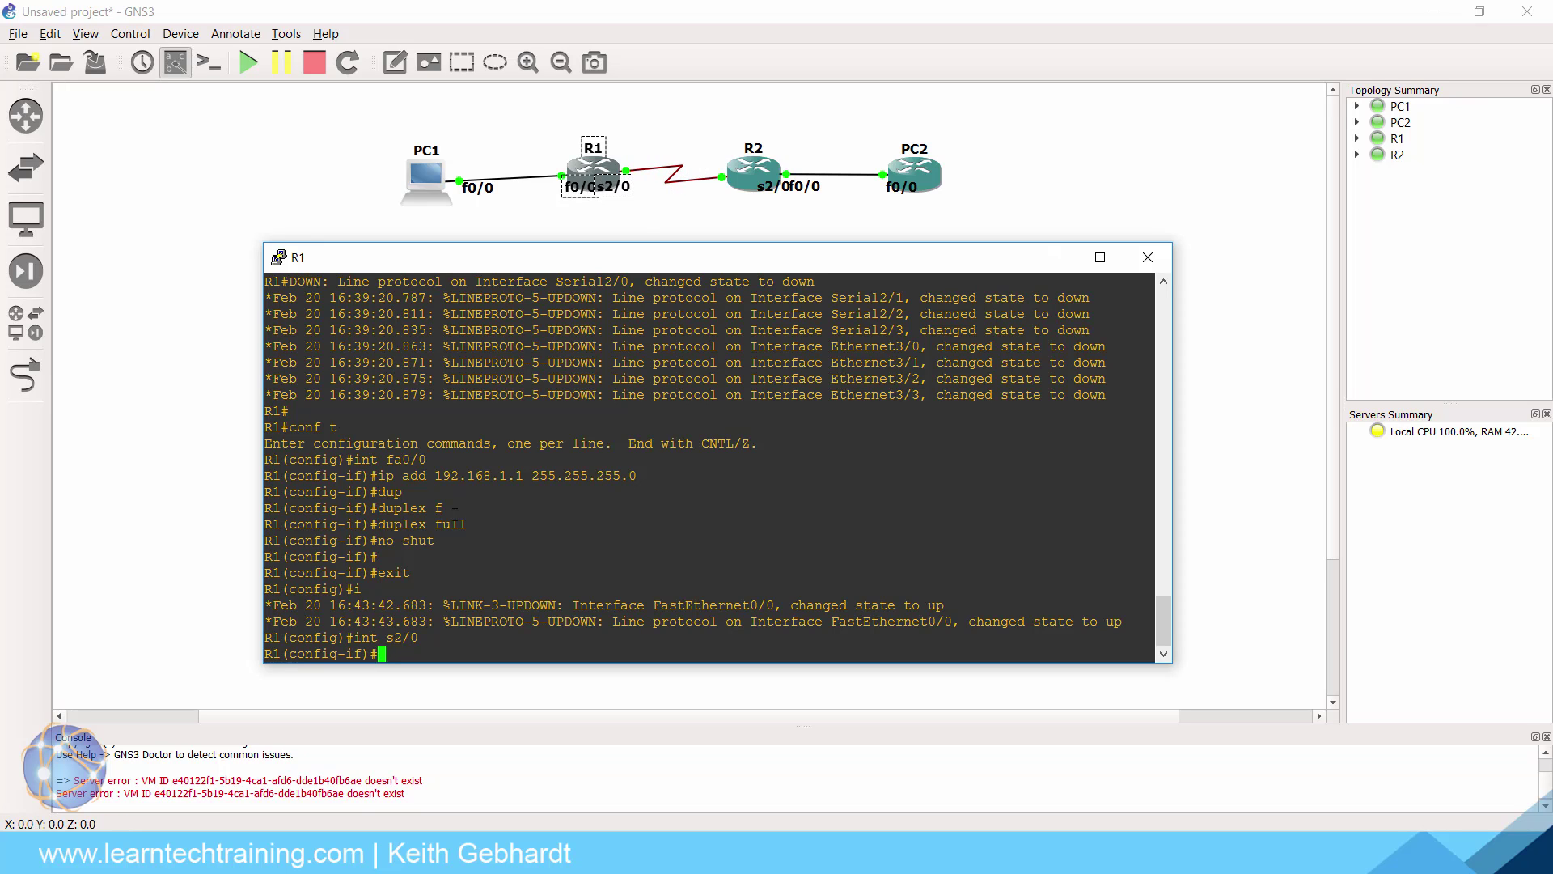
pyautogui.write('ip add 10')
pyautogui.write('..')
pyautogui.write('1.1.')
pyautogui.write('1 255.255.255.')
pyautogui.write('0')
pyautogui.press('Return')
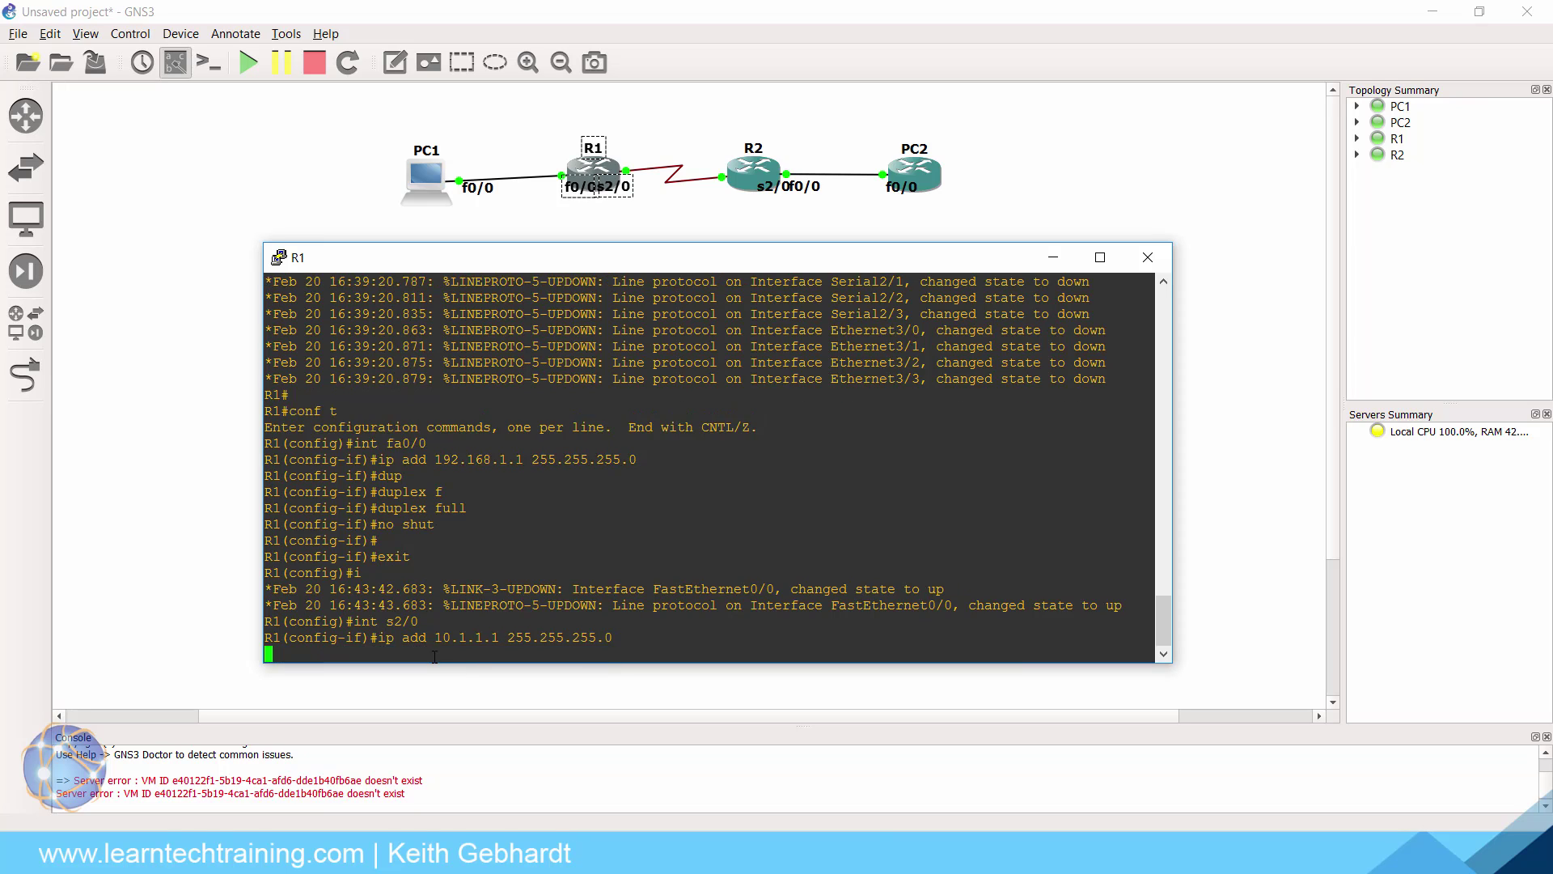
pyautogui.write('cla')
pyautogui.write('ock rate 64')
pyautogui.write('000')
pyautogui.press('Return')
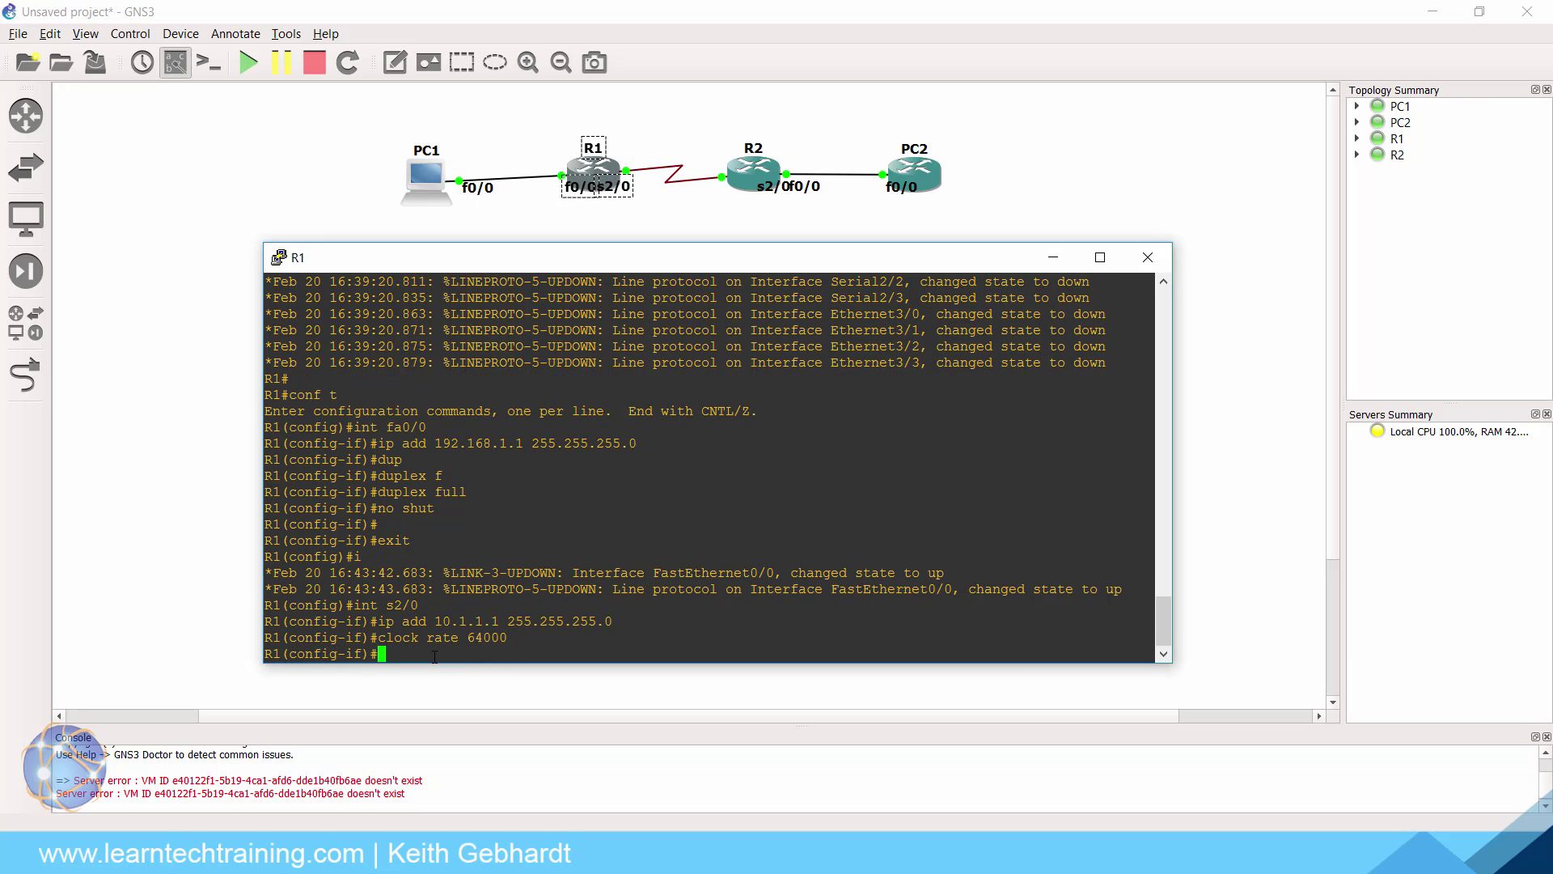
pyautogui.write('no shut')
pyautogui.press('Return')
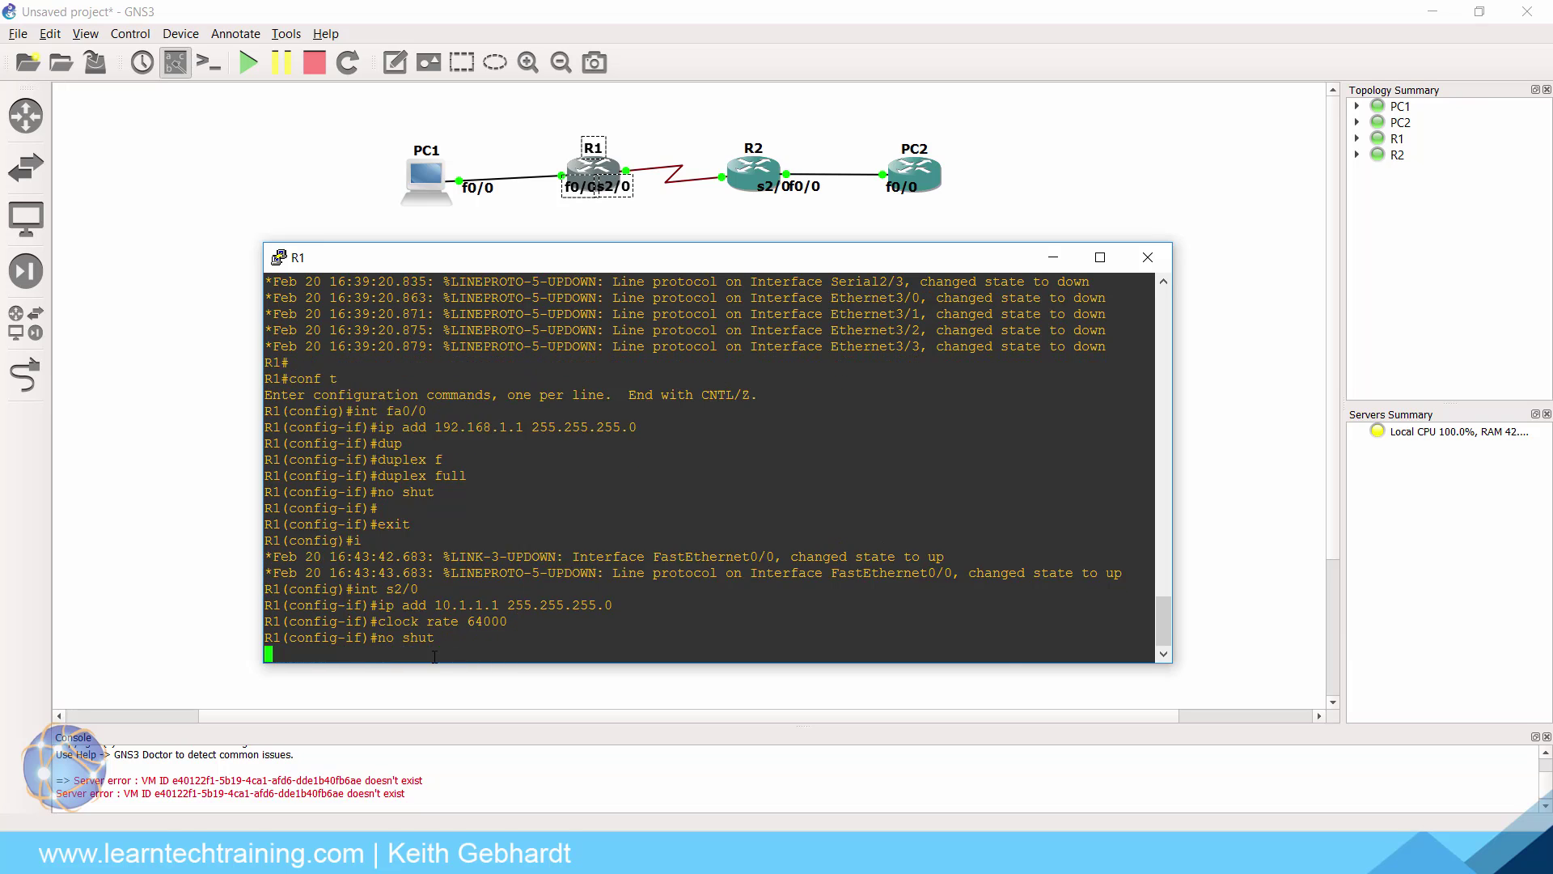
pyautogui.write('exit')
pyautogui.press('Return')
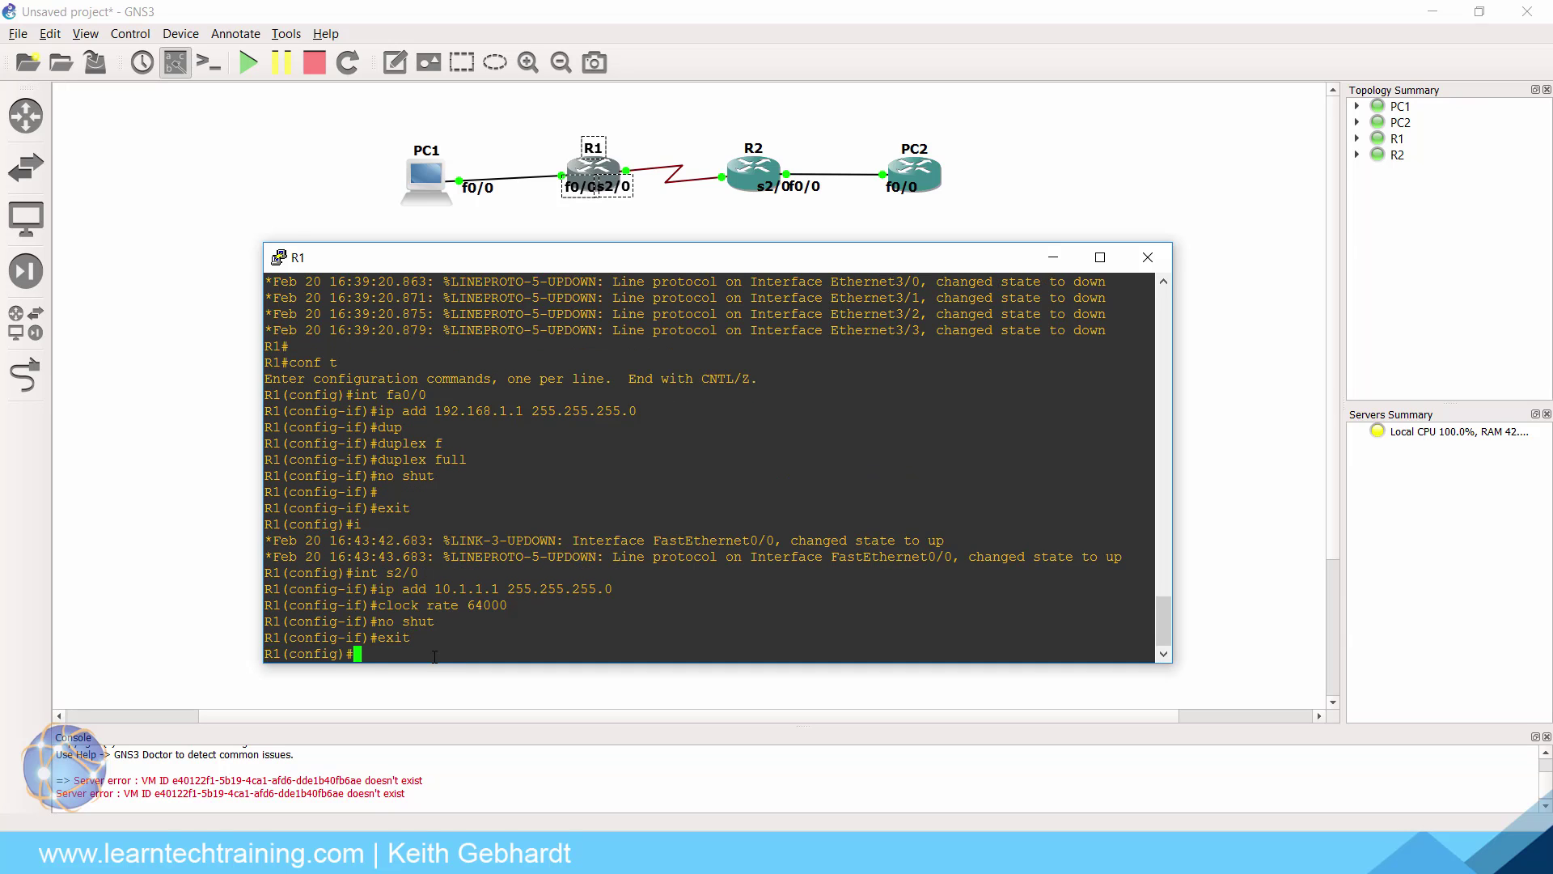
pyautogui.press('Return')
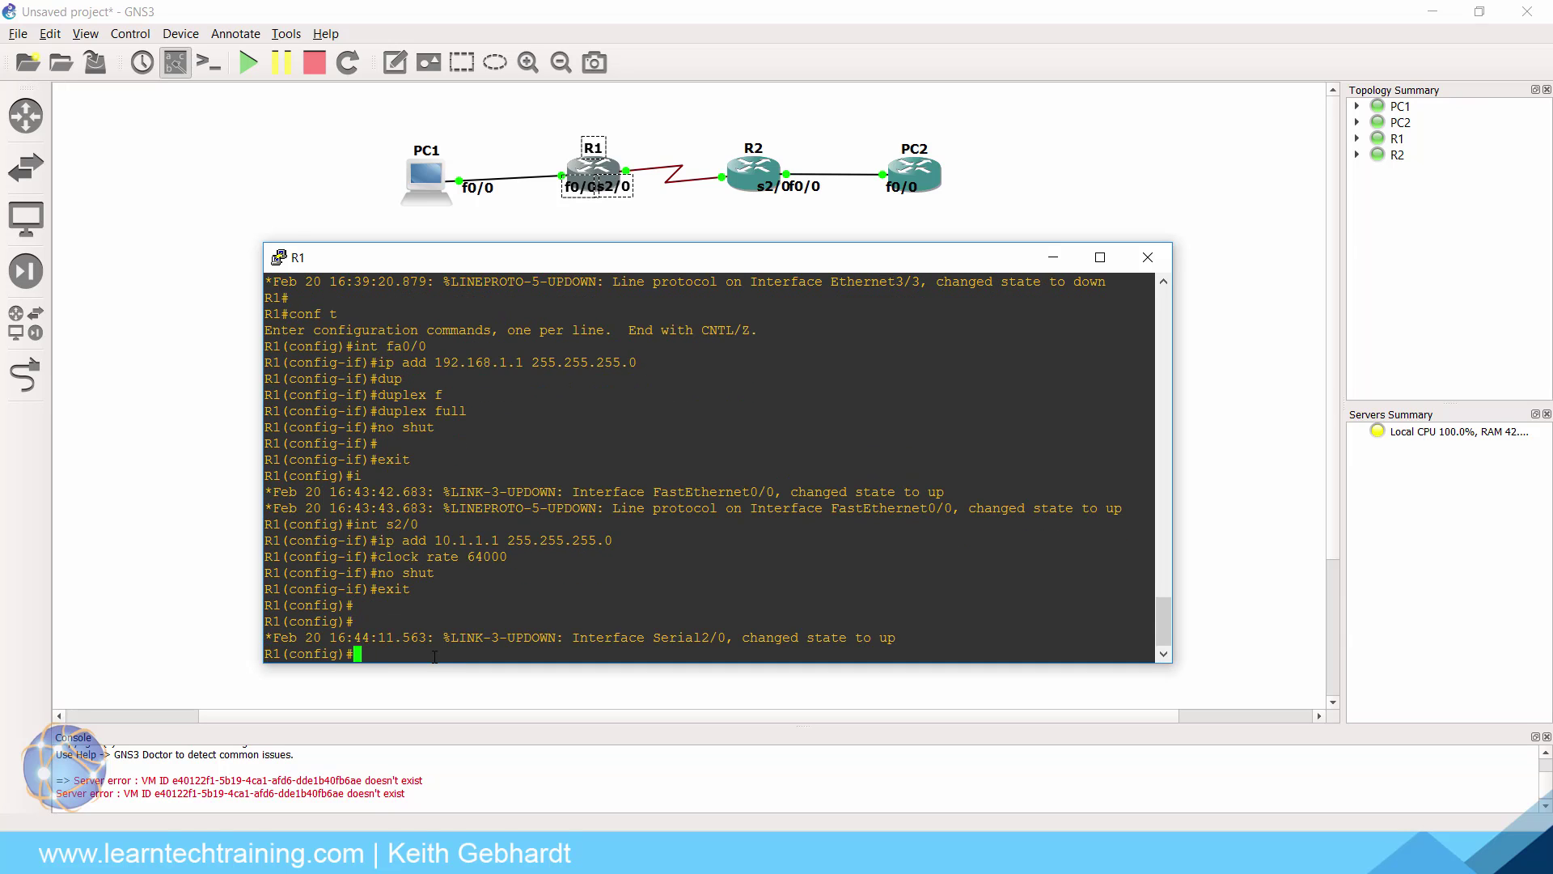
# Step: Start RIP on R1 as version 2 with auto-summary disabled
pyautogui.write('rout')
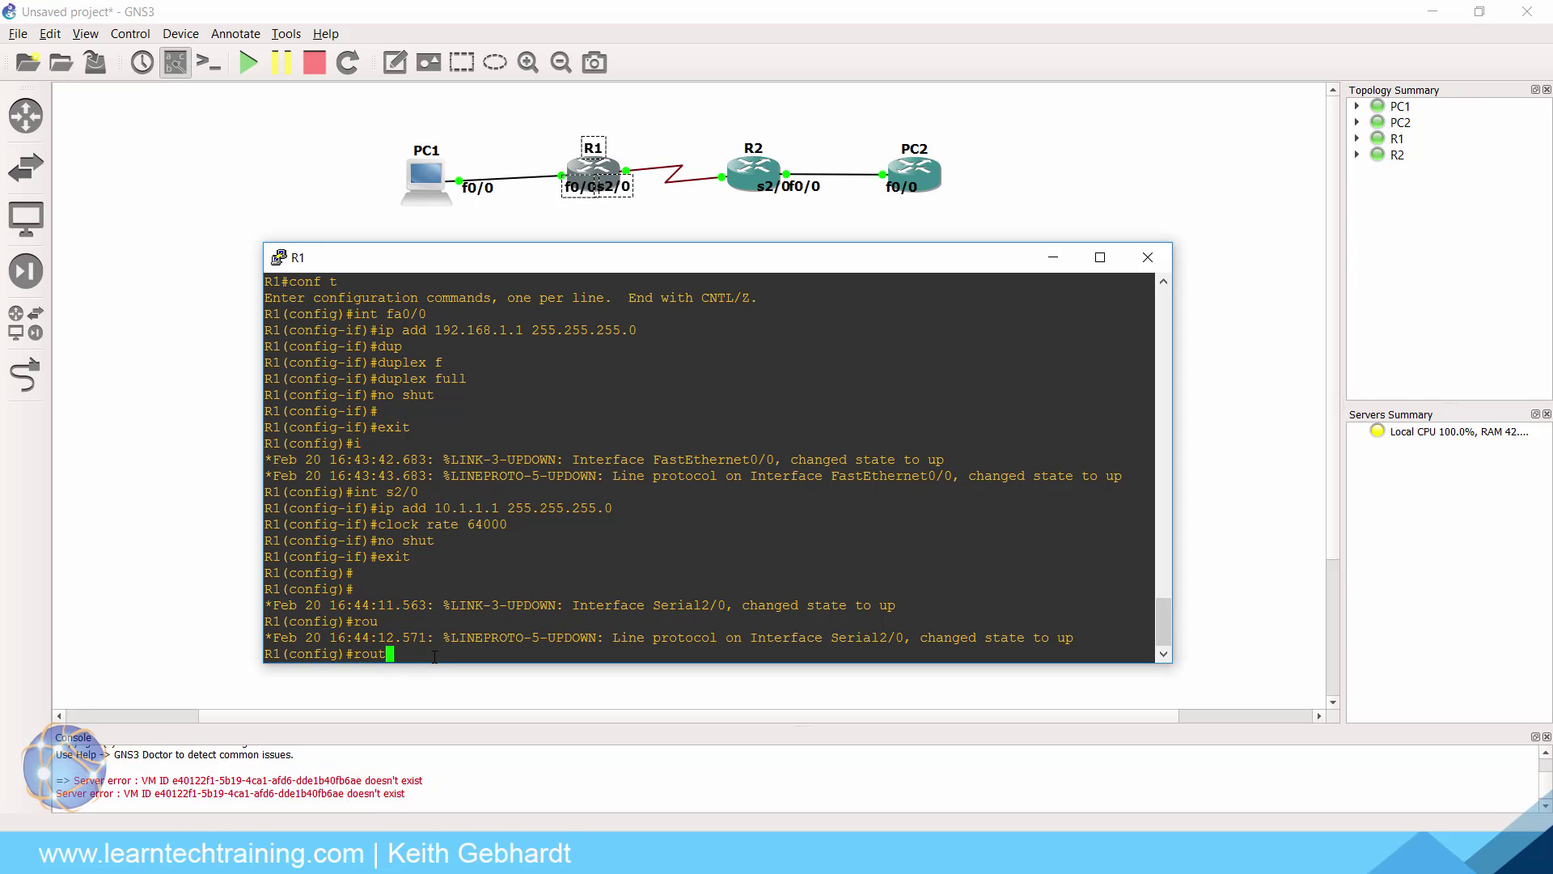
pyautogui.write('er rip')
pyautogui.press('Return')
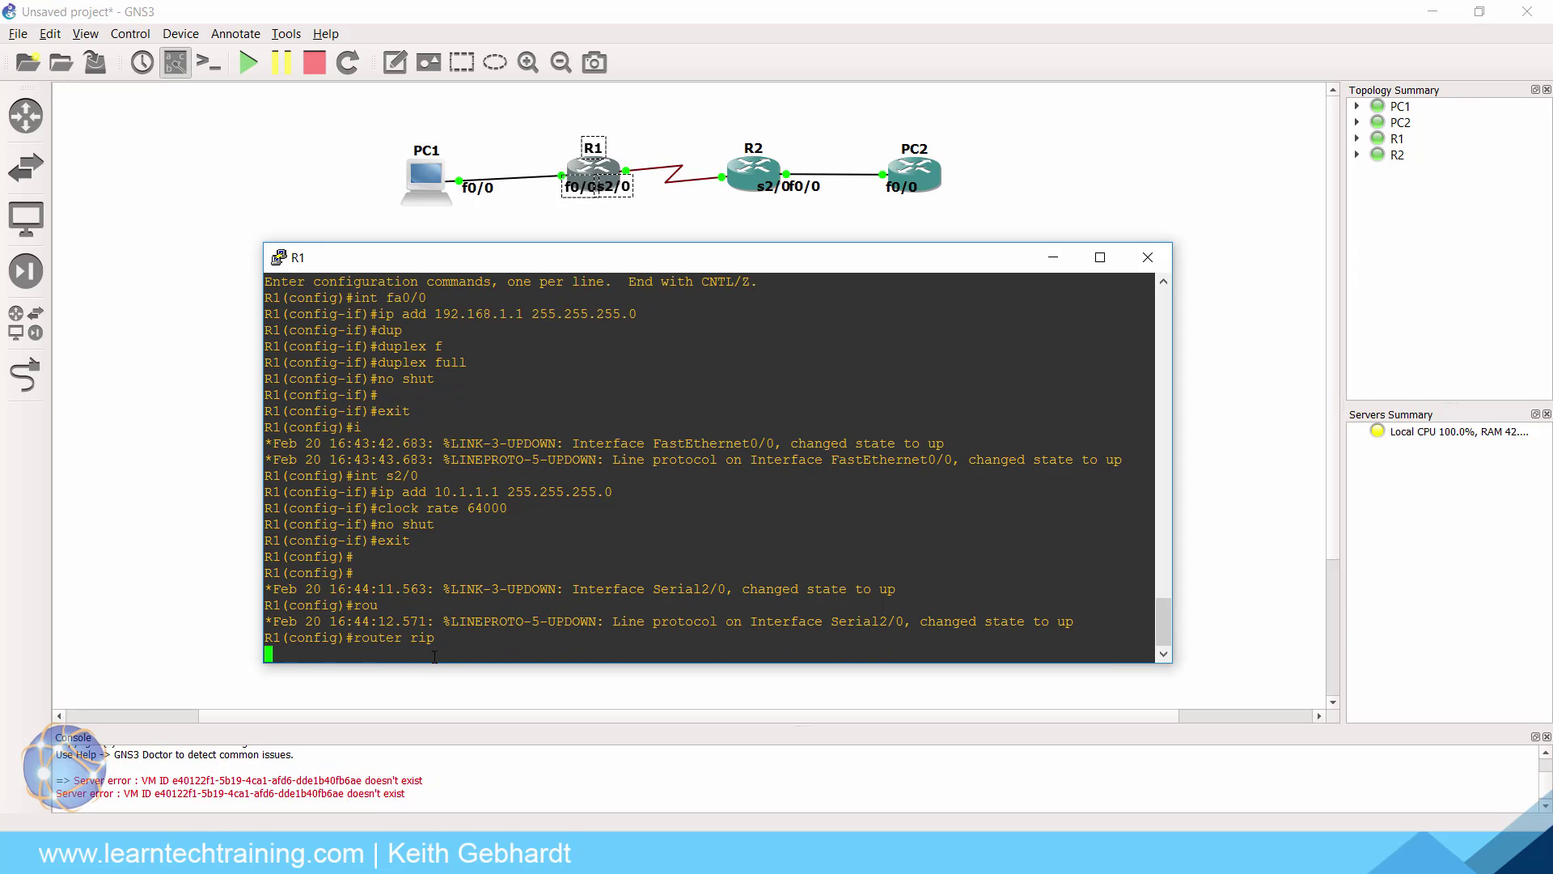
pyautogui.write('ver')
pyautogui.press('Tab')
pyautogui.write('2')
pyautogui.press('Return')
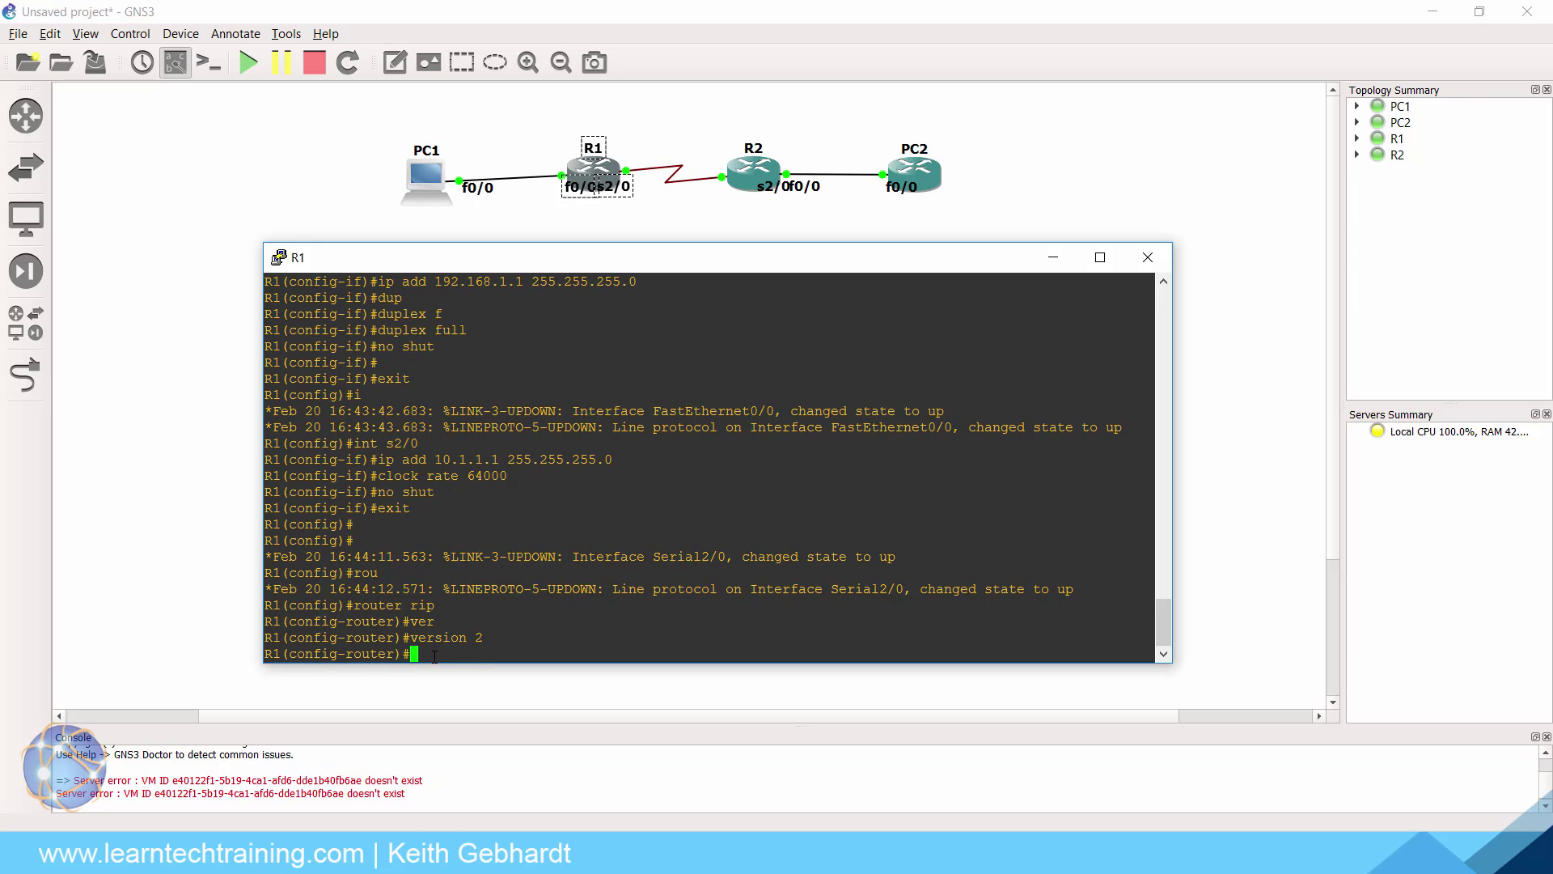
pyautogui.write('no auto')
pyautogui.press('Tab')
pyautogui.press('Return')
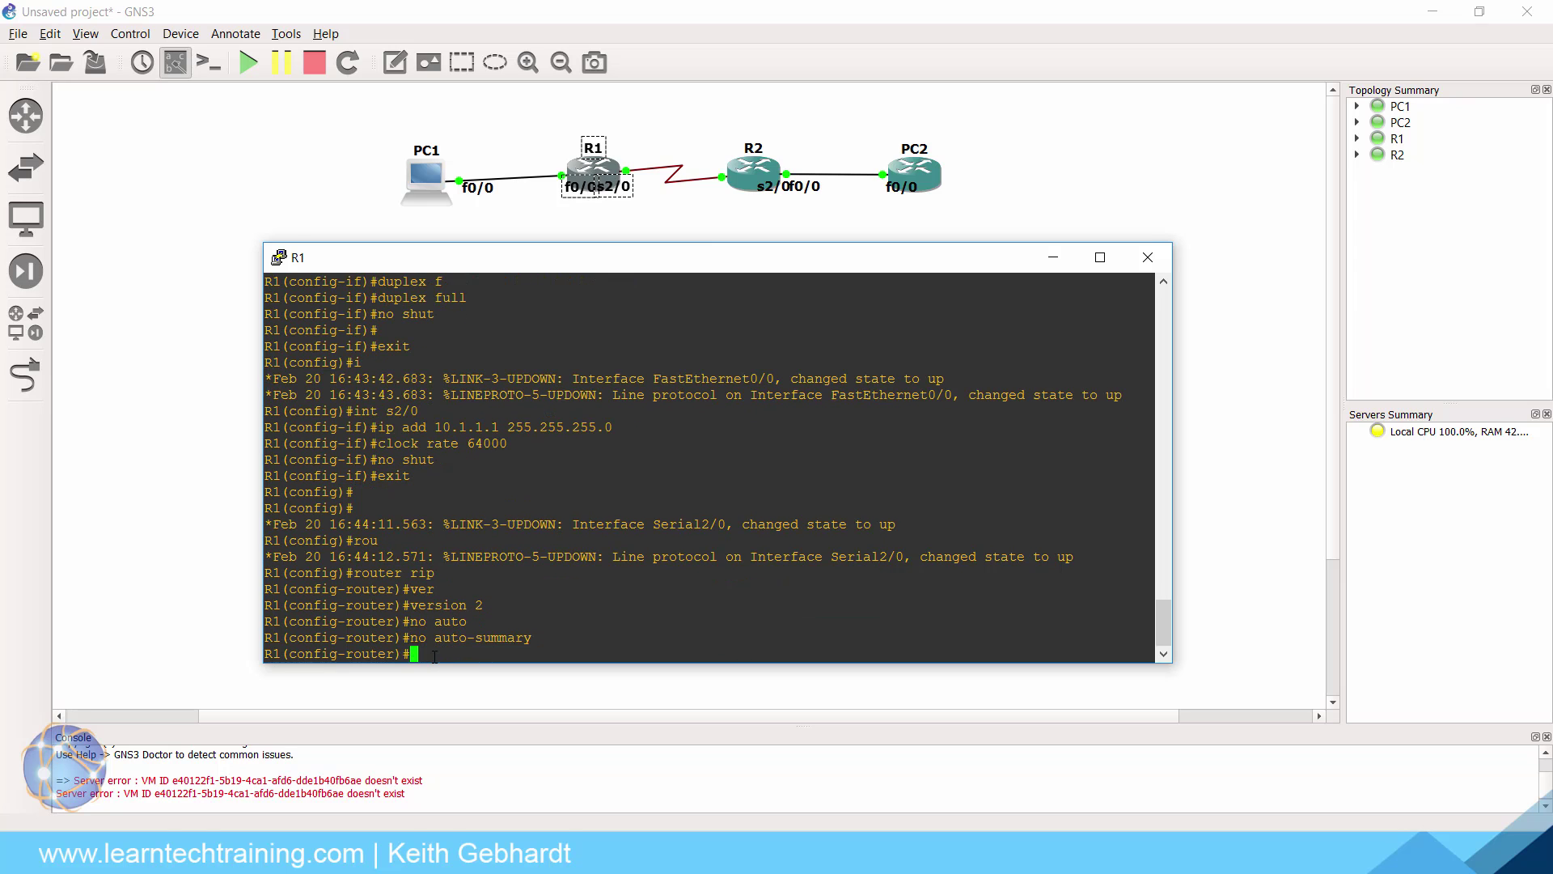
# Step: Advertise networks 192.168.1.0, 192.168.2.0 and 10.1.1.0 in R1's RIP process
pyautogui.write('network 192.168.1.0')
pyautogui.press('Return')
pyautogui.write('networ')
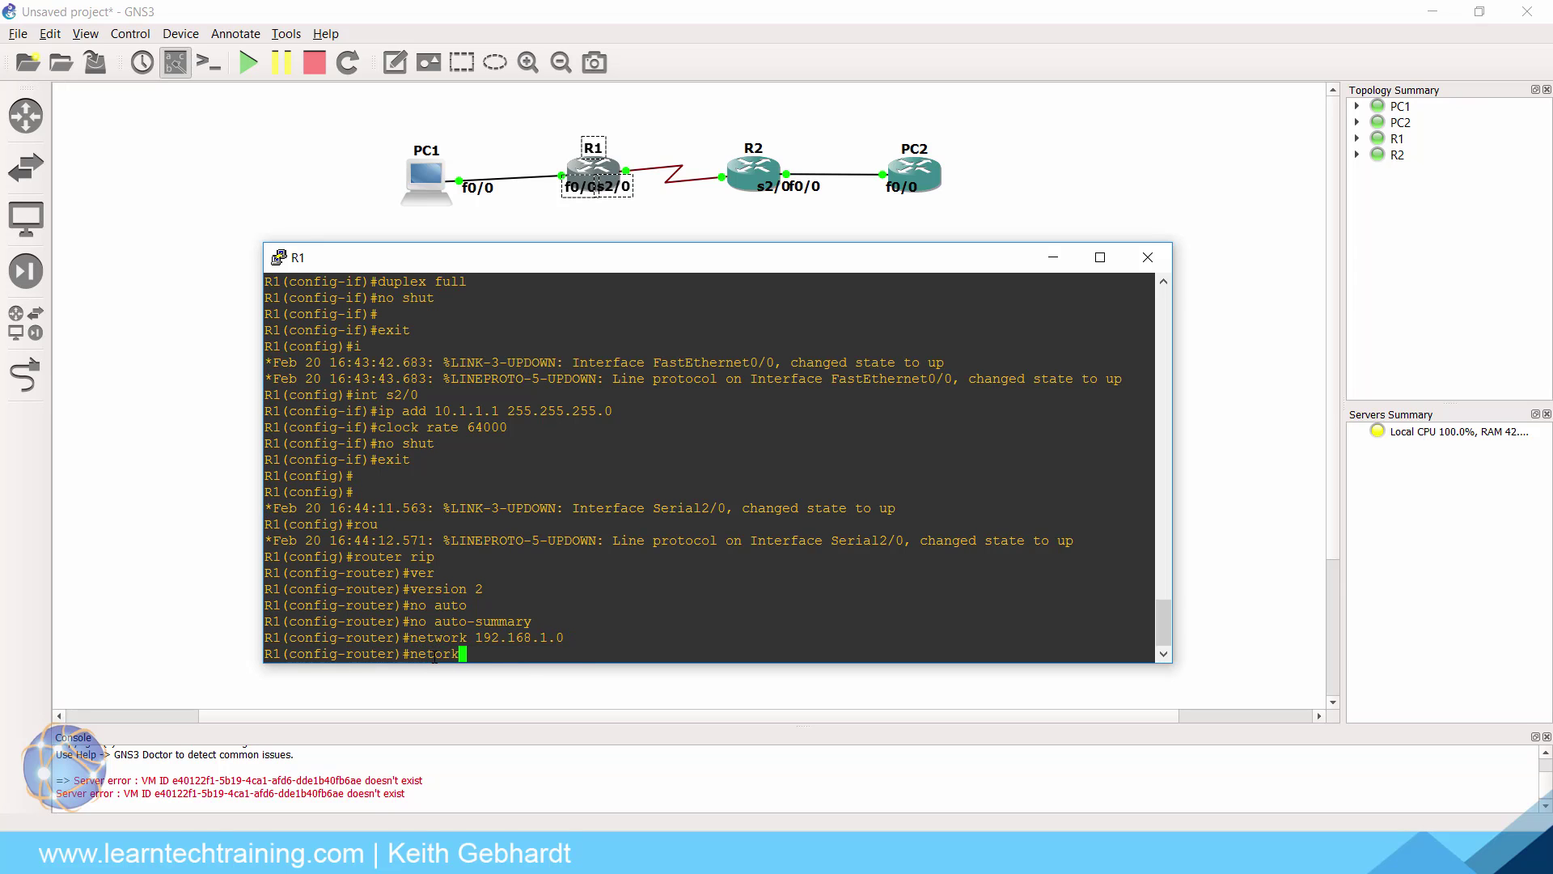
pyautogui.write('k 192.168.2.0')
pyautogui.press('Return')
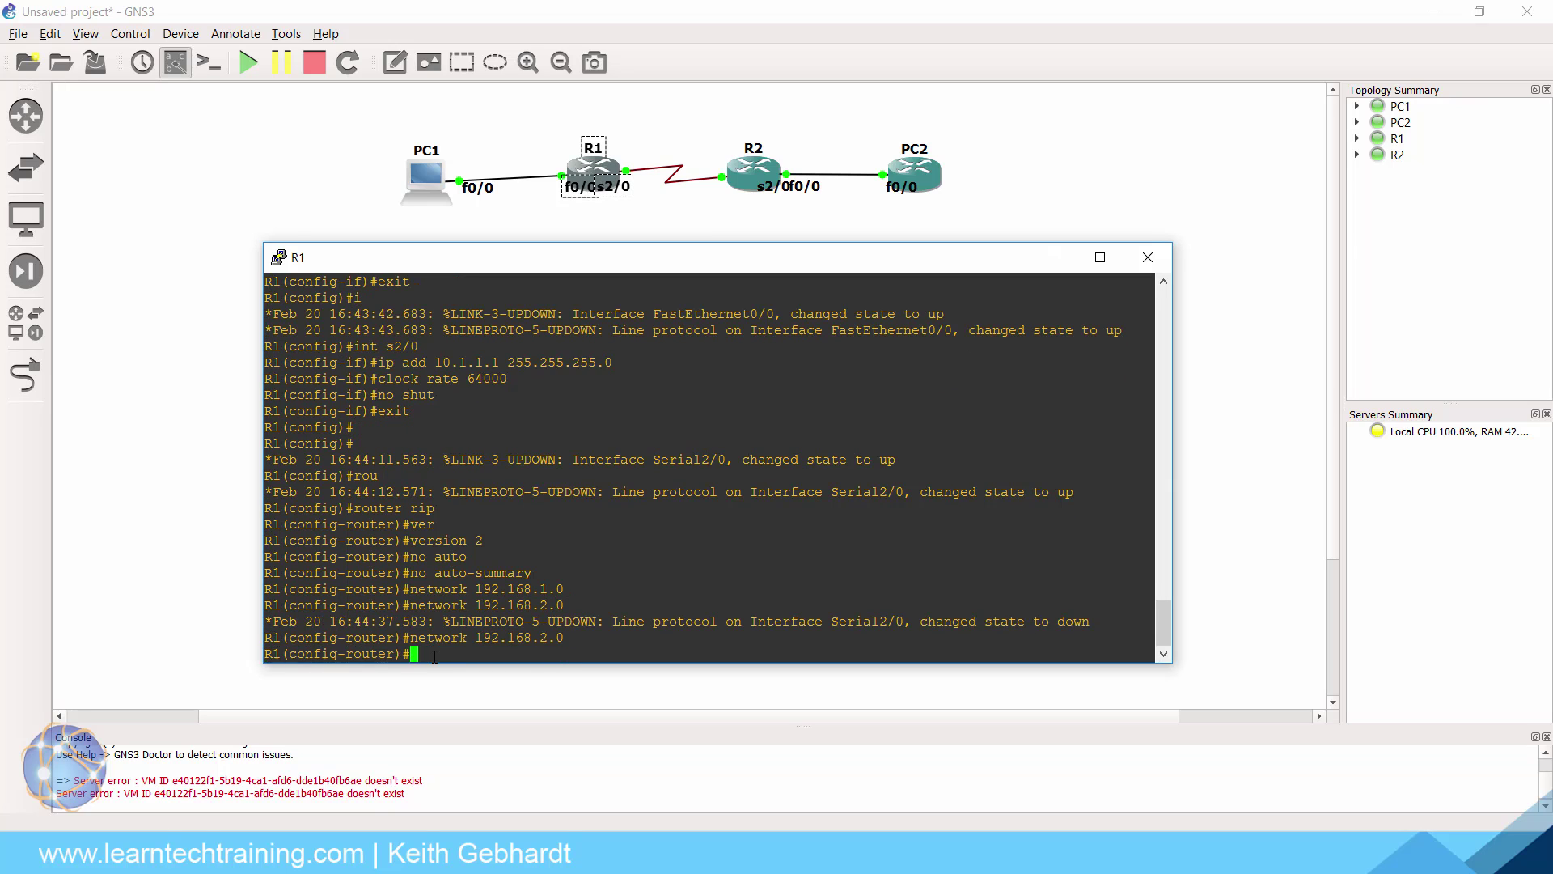
pyautogui.write('network 10.1.1.0')
pyautogui.press('Return')
pyautogui.write('exit')
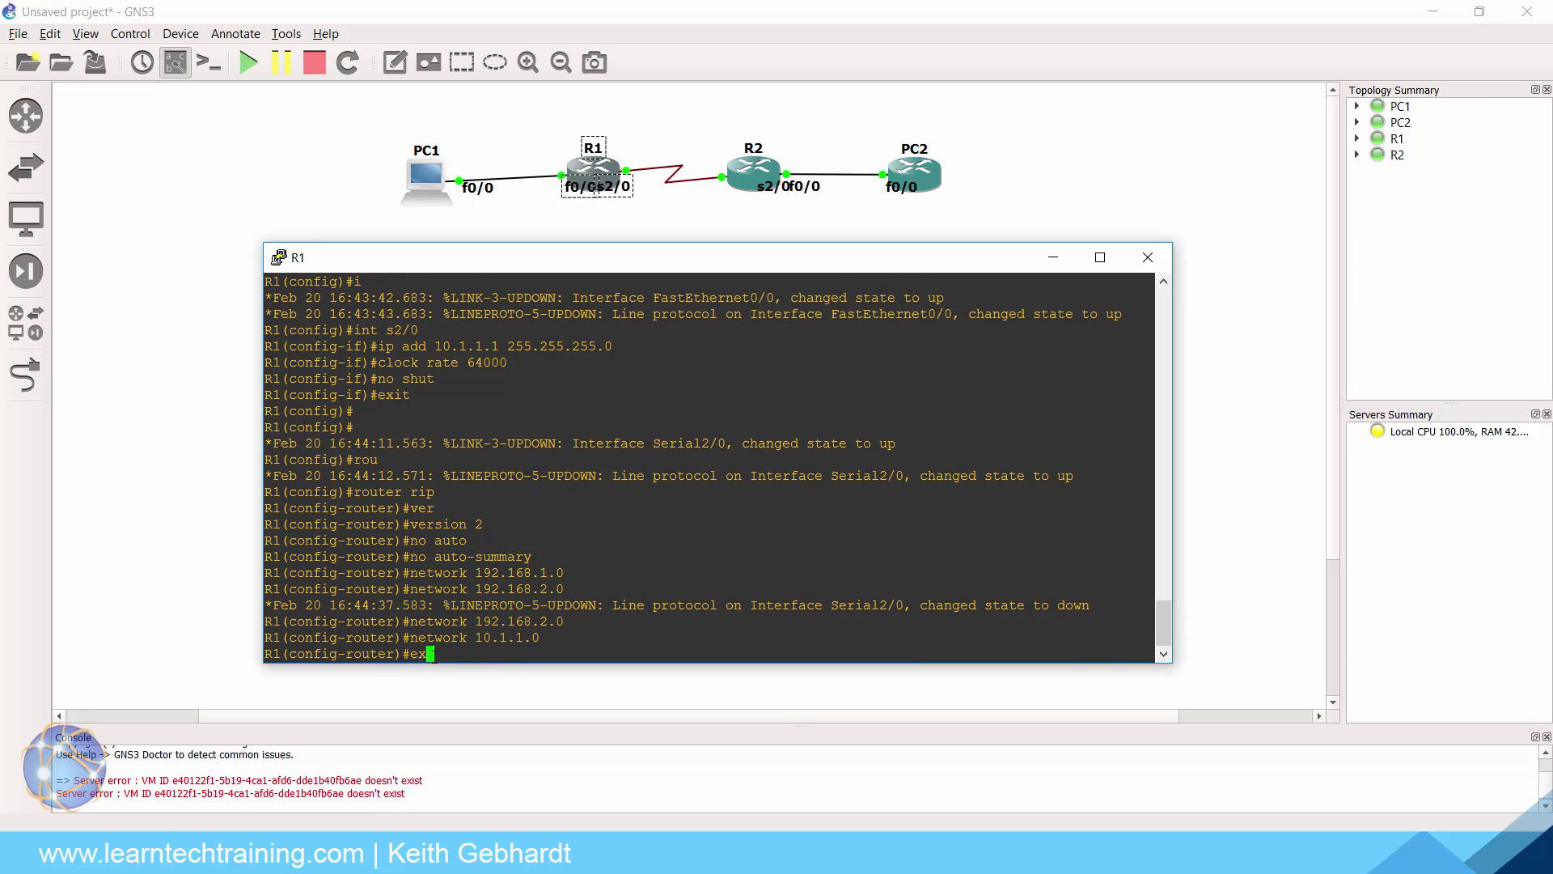
pyautogui.press('Return')
# Step: Save R1's running configuration to startup with do copy r s
pyautogui.press('Return')
pyautogui.write('no')
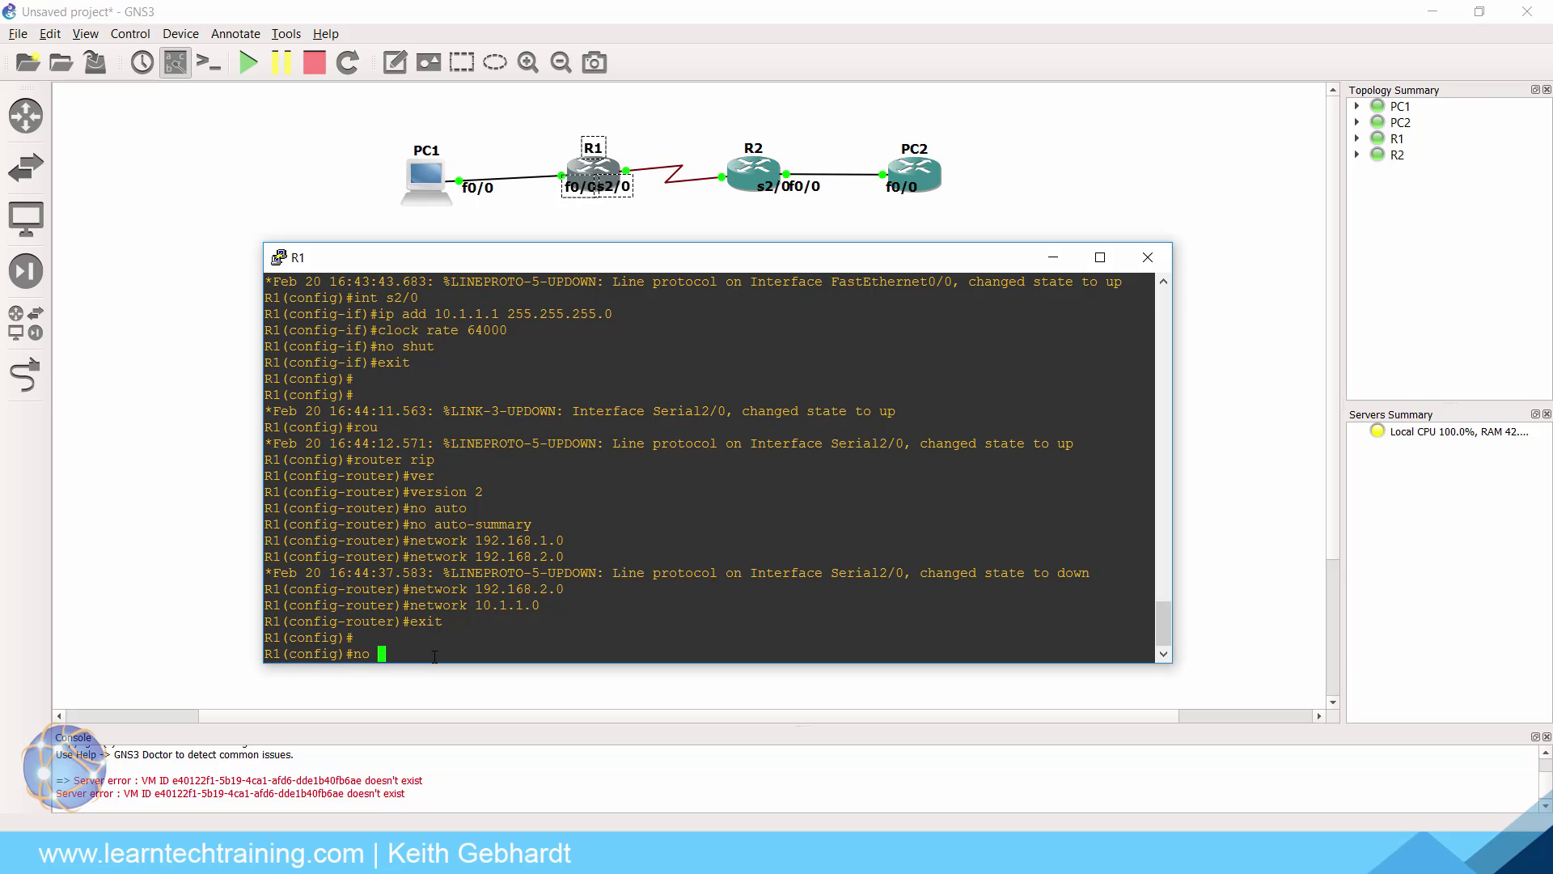
pyautogui.press('BackSpace')
pyautogui.press('BackSpace')
pyautogui.press('BackSpace')
pyautogui.write('do copy r s')
pyautogui.press('Return')
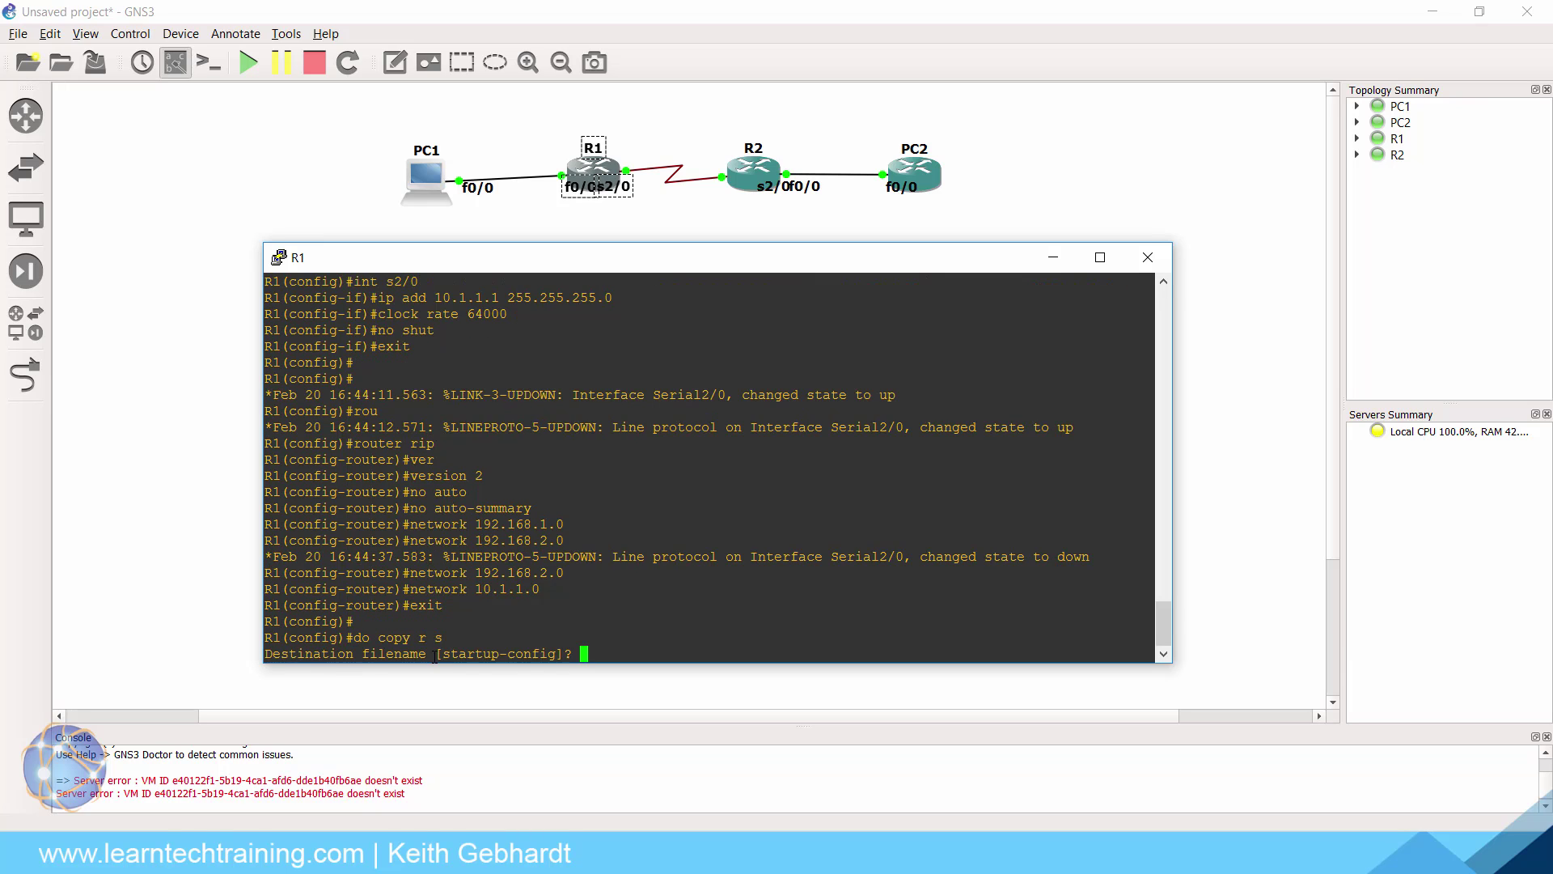
pyautogui.press('Return')
pyautogui.press('Return')
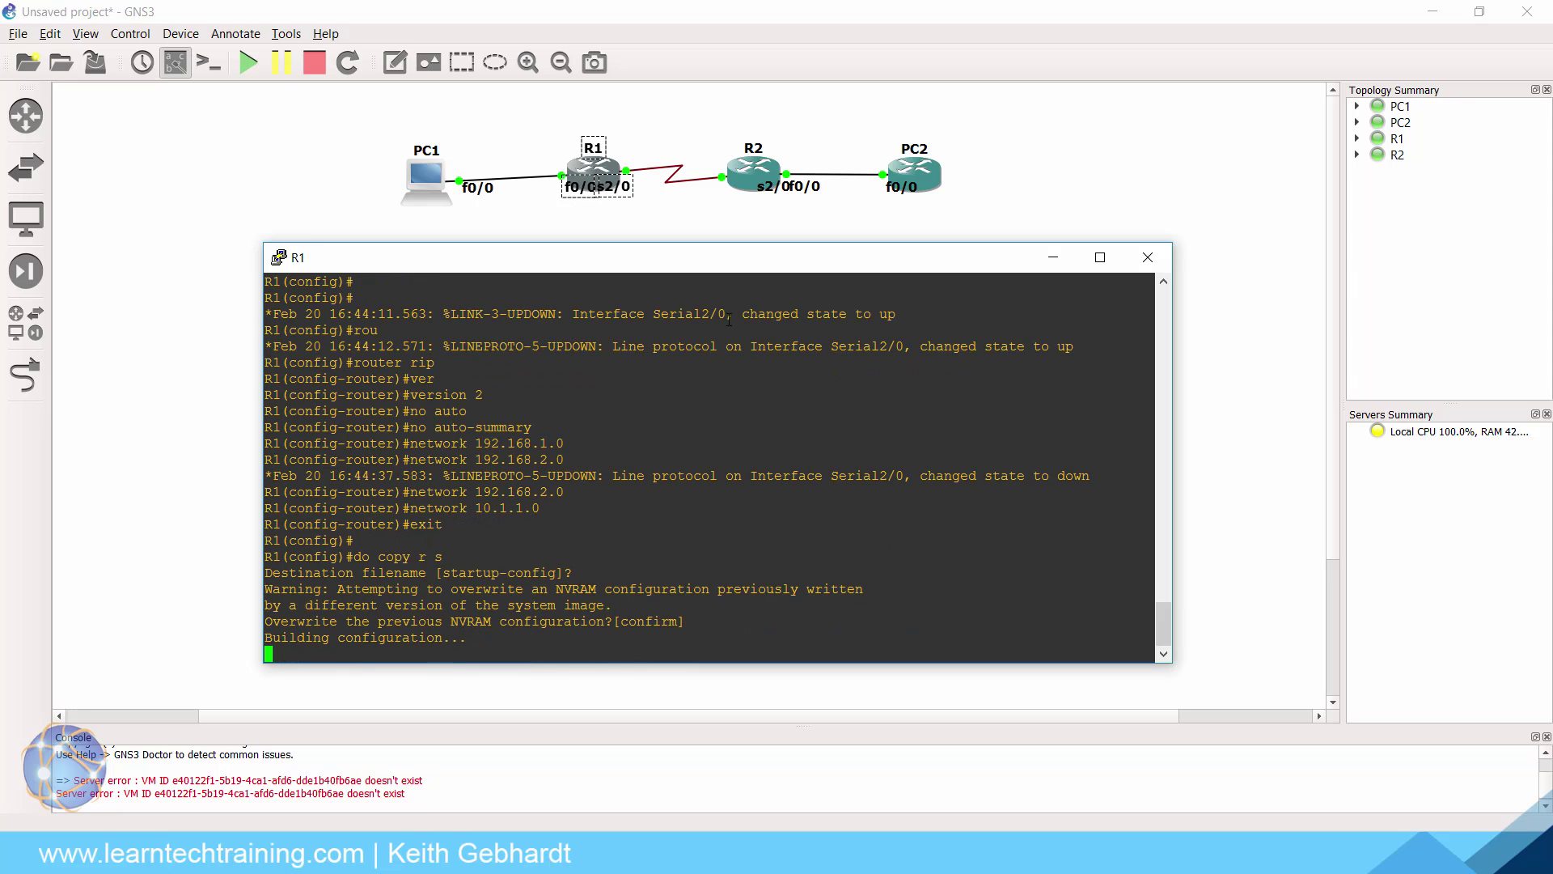
# Step: In the R2 console, assign 192.168.2.1 255.255.255.0 to FastEthernet0/0
pyautogui.hotkey('alt', 'Tab')
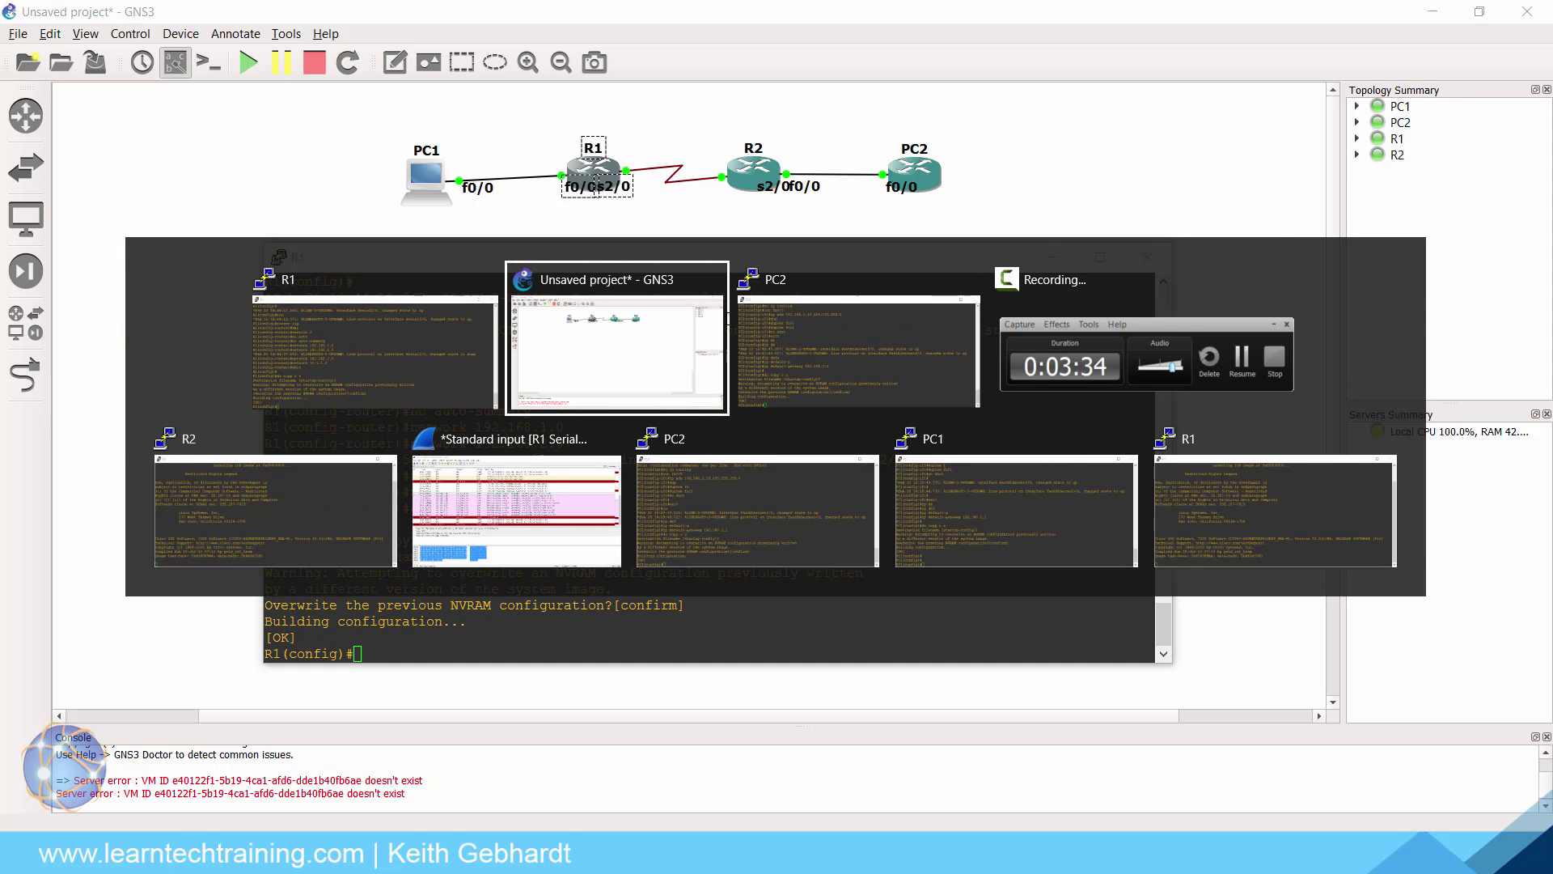
pyautogui.hotkey('alt', 'Tab')
pyautogui.hotkey('alt', 'Tab')
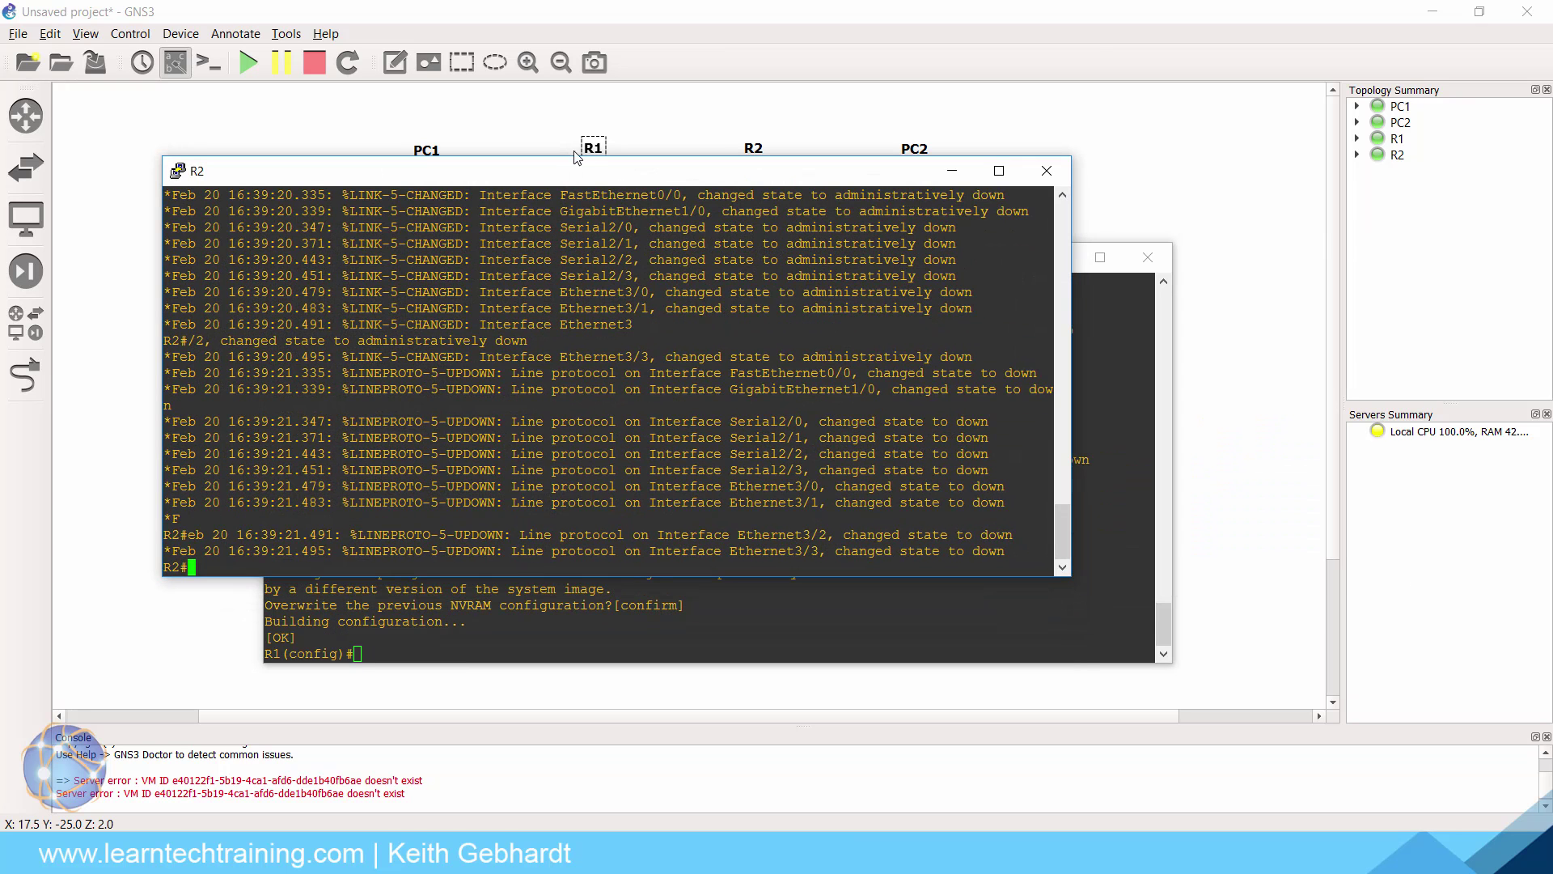
pyautogui.moveTo(577, 162); pyautogui.dragTo(873, 280)
pyautogui.press('Return')
pyautogui.press('Return')
pyautogui.press('Return')
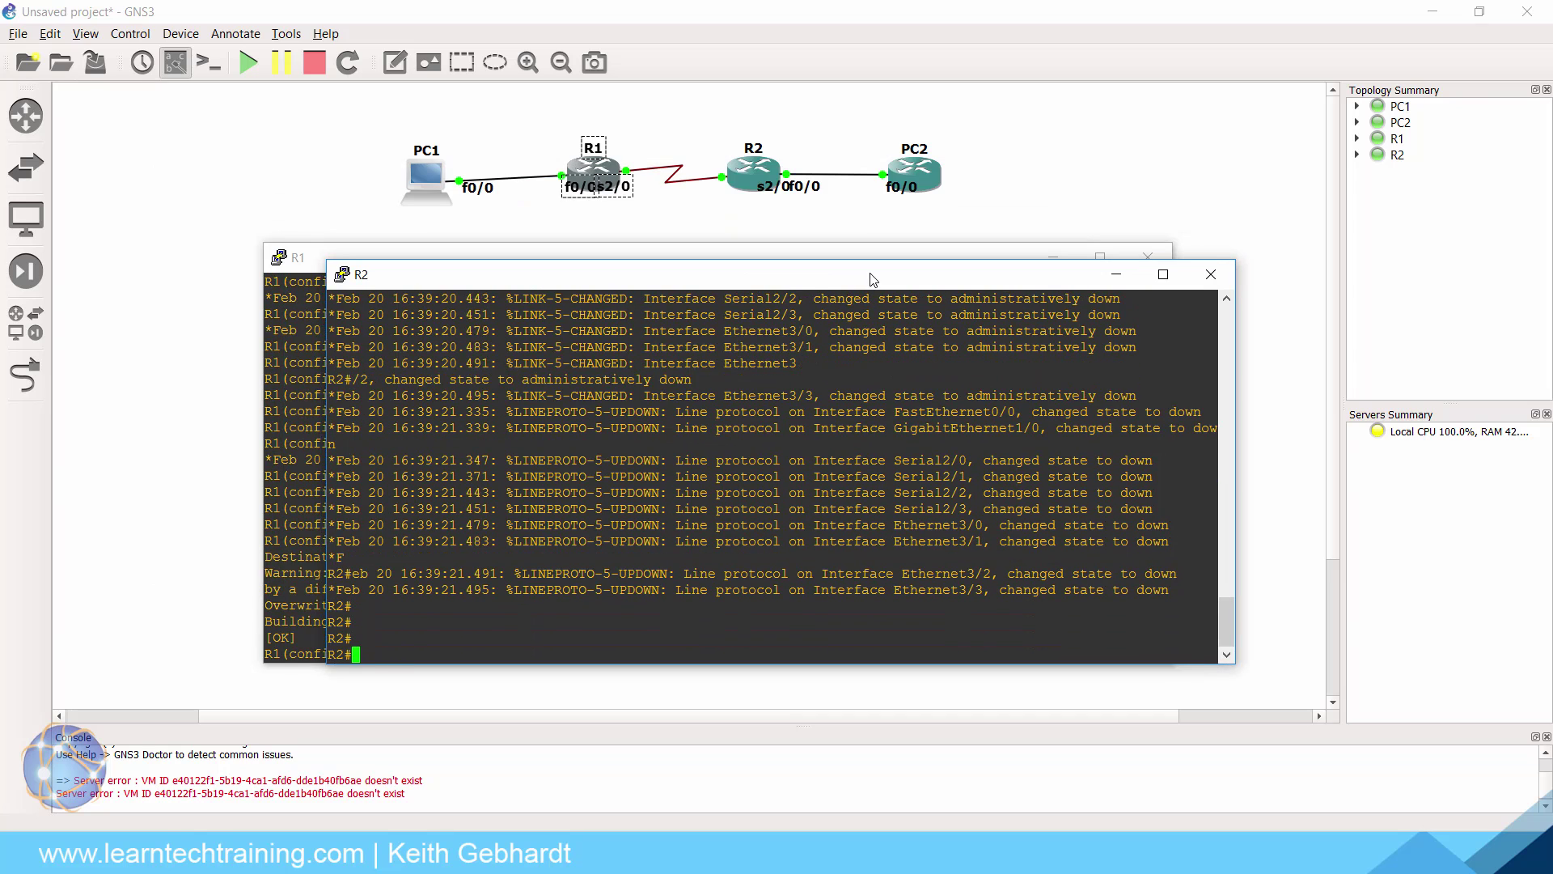
pyautogui.write('conf t')
pyautogui.press('Return')
pyautogui.write('inter fa0/0')
pyautogui.press('Return')
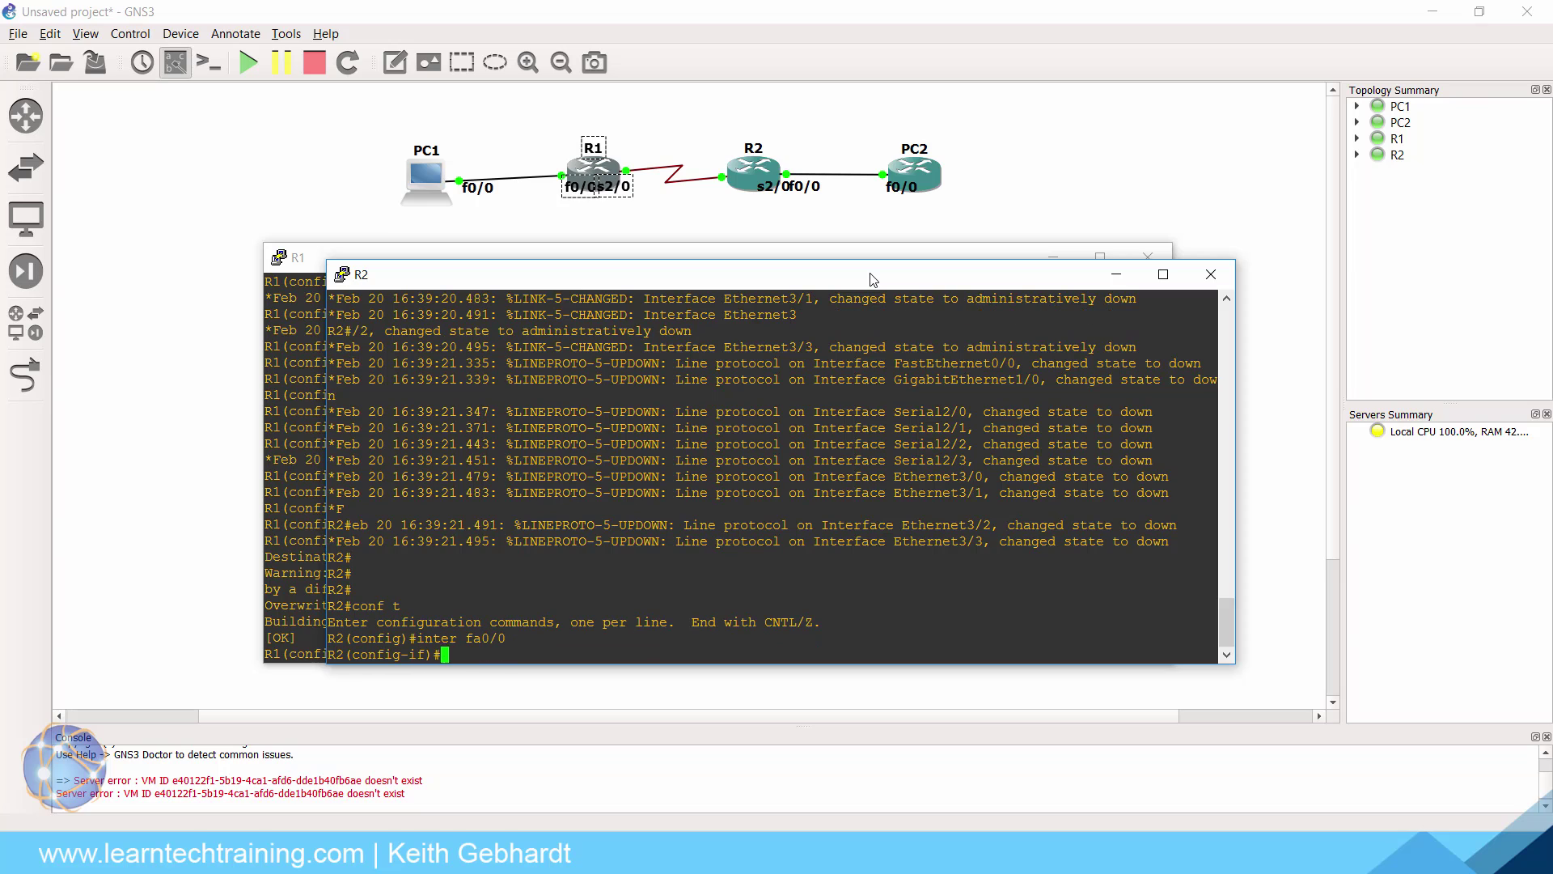
pyautogui.write('ip add 192.168.2.1 255.255.255.0')
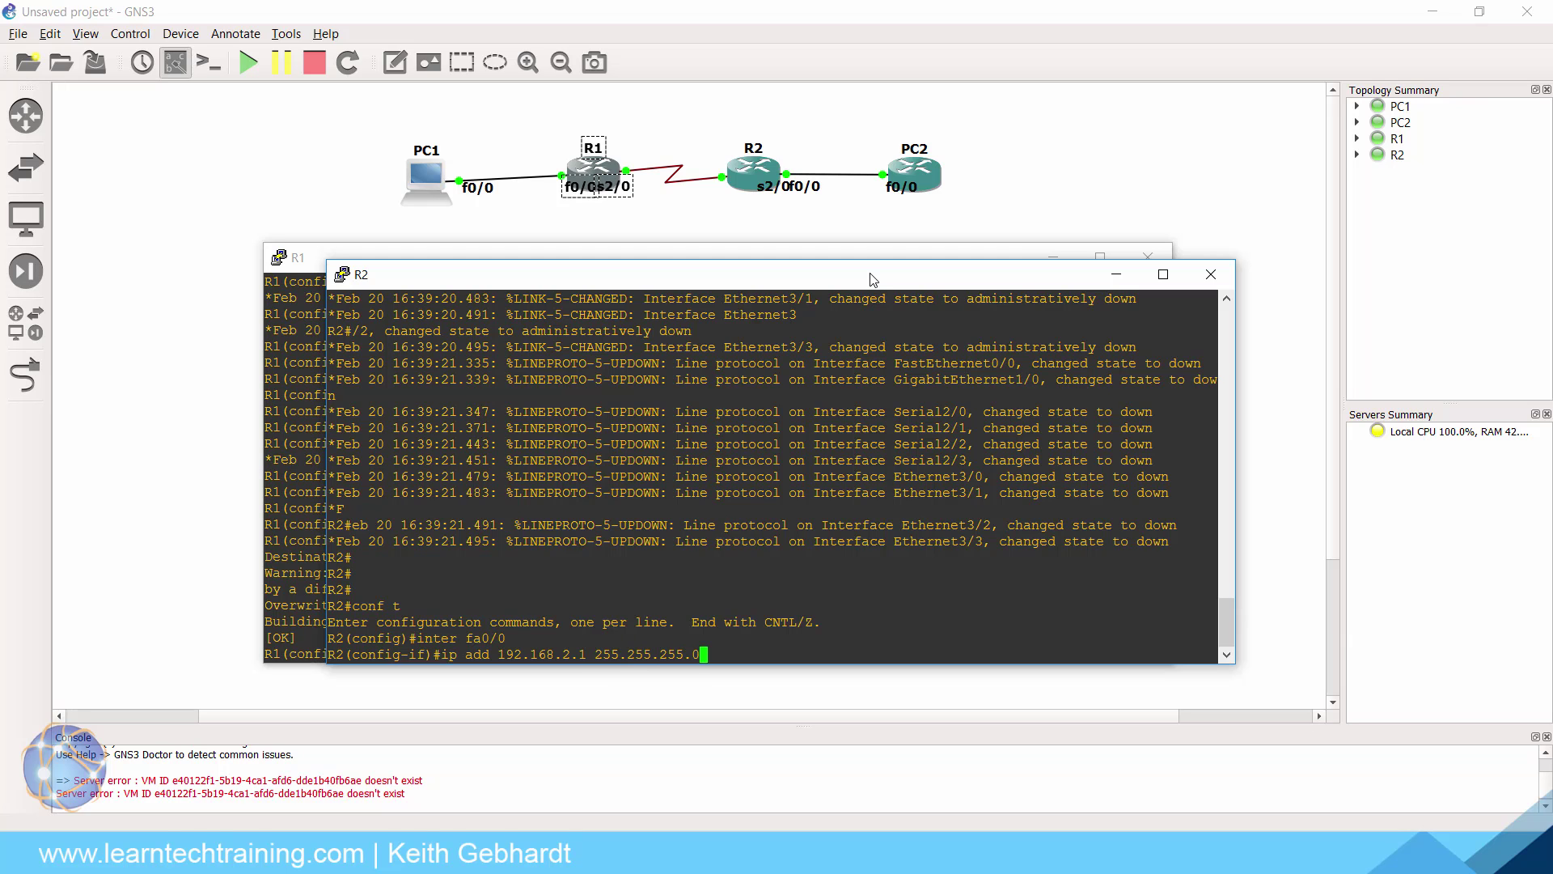
pyautogui.press('Return')
# Step: Set R2's FastEthernet0/0 to full duplex and bring it up
pyautogui.write('dupl')
pyautogui.press('Tab')
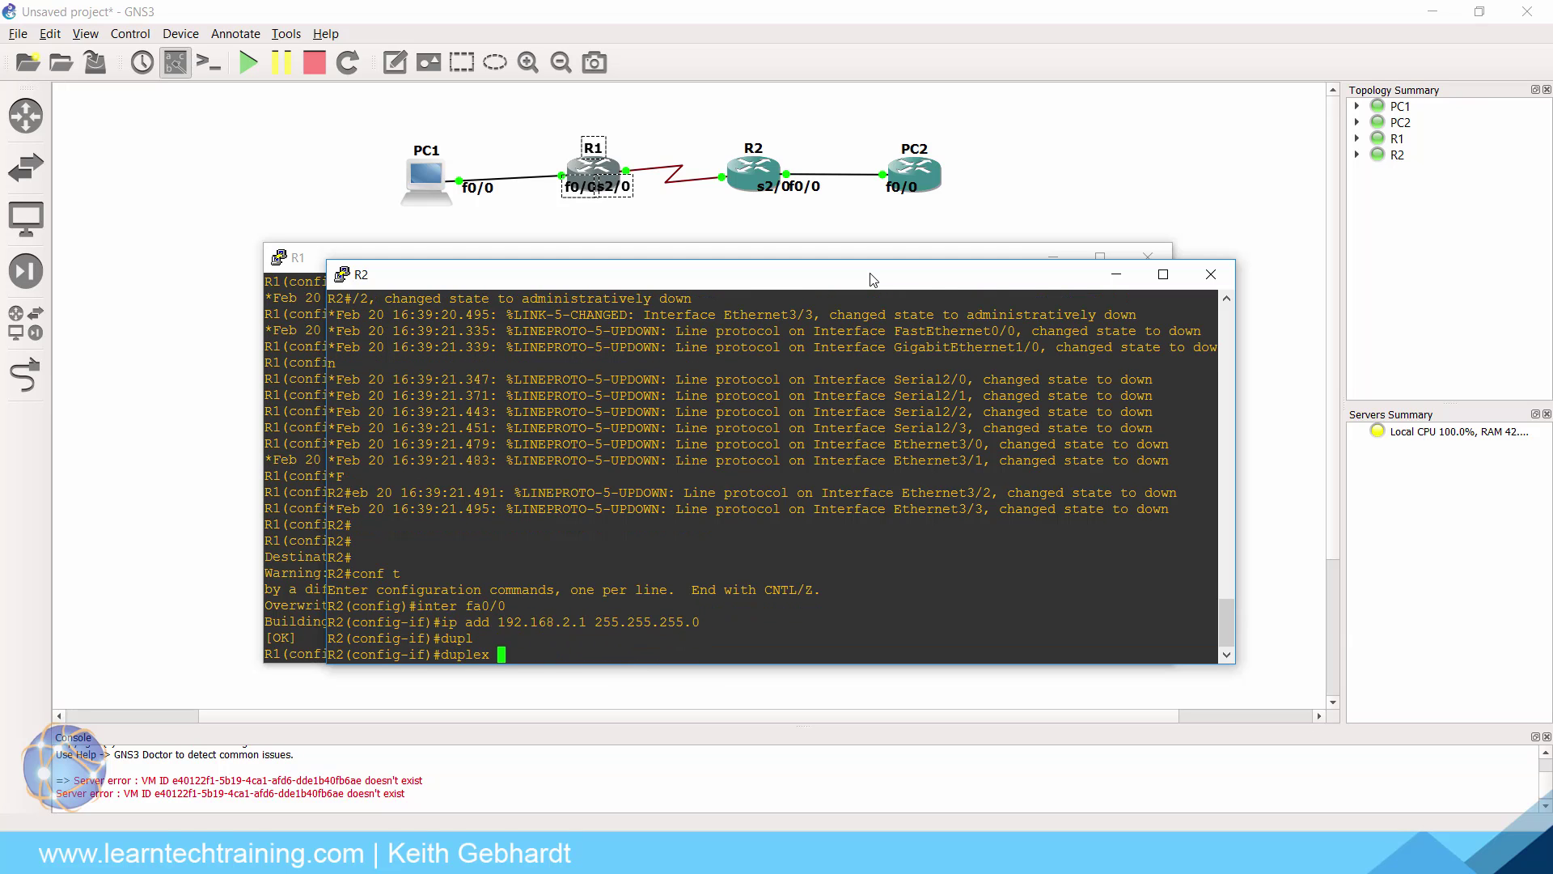
pyautogui.write('f')
pyautogui.press('Tab')
pyautogui.press('Return')
pyautogui.write('no shut')
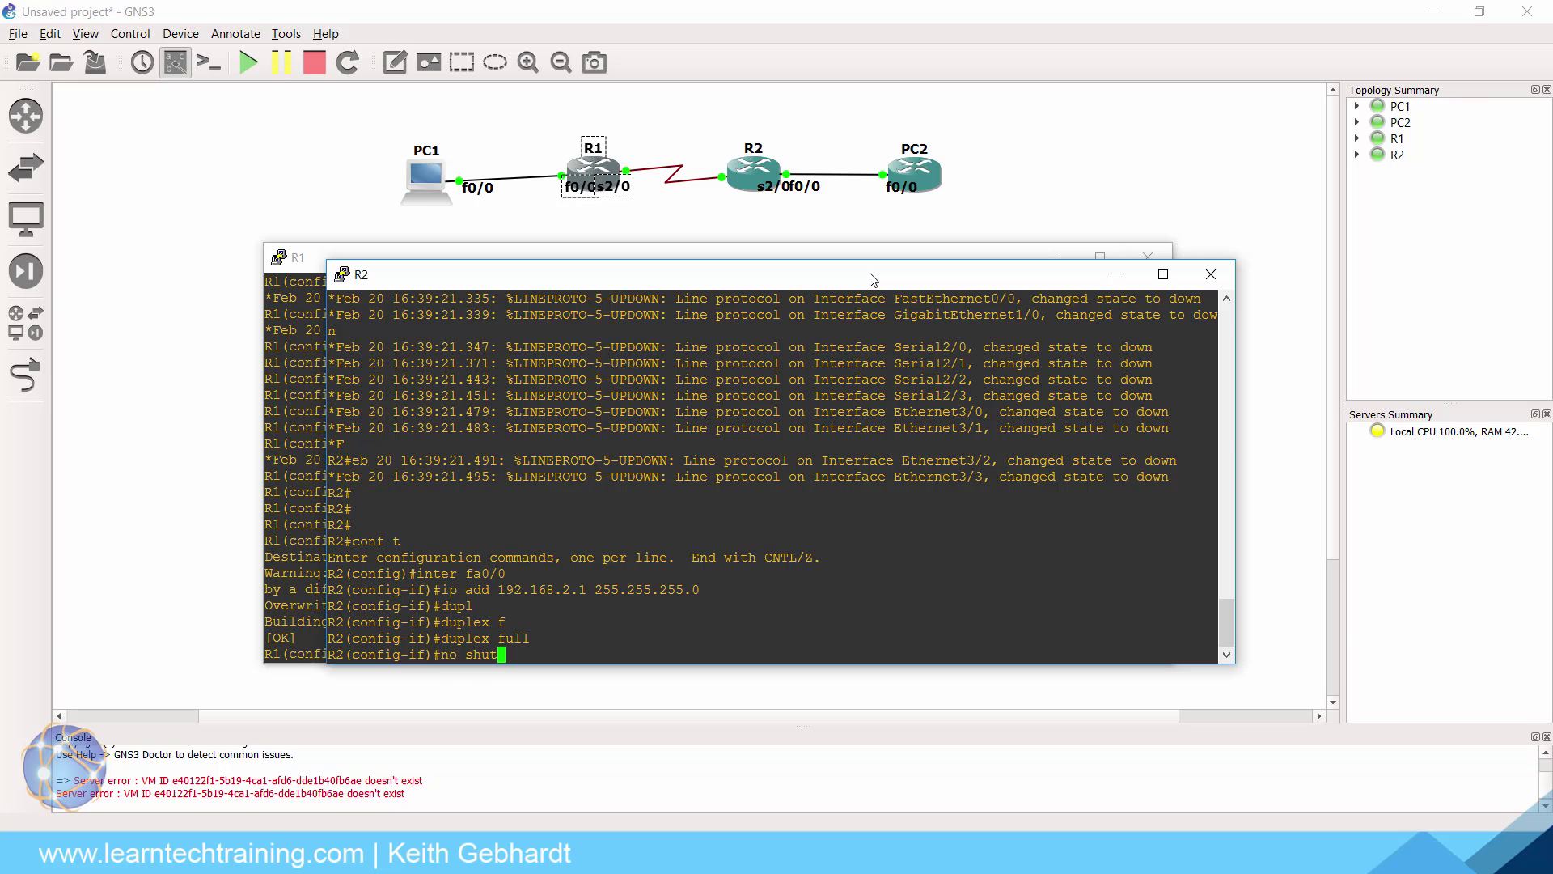
pyautogui.press('Return')
pyautogui.press('Return')
pyautogui.write('exit')
pyautogui.press('Return')
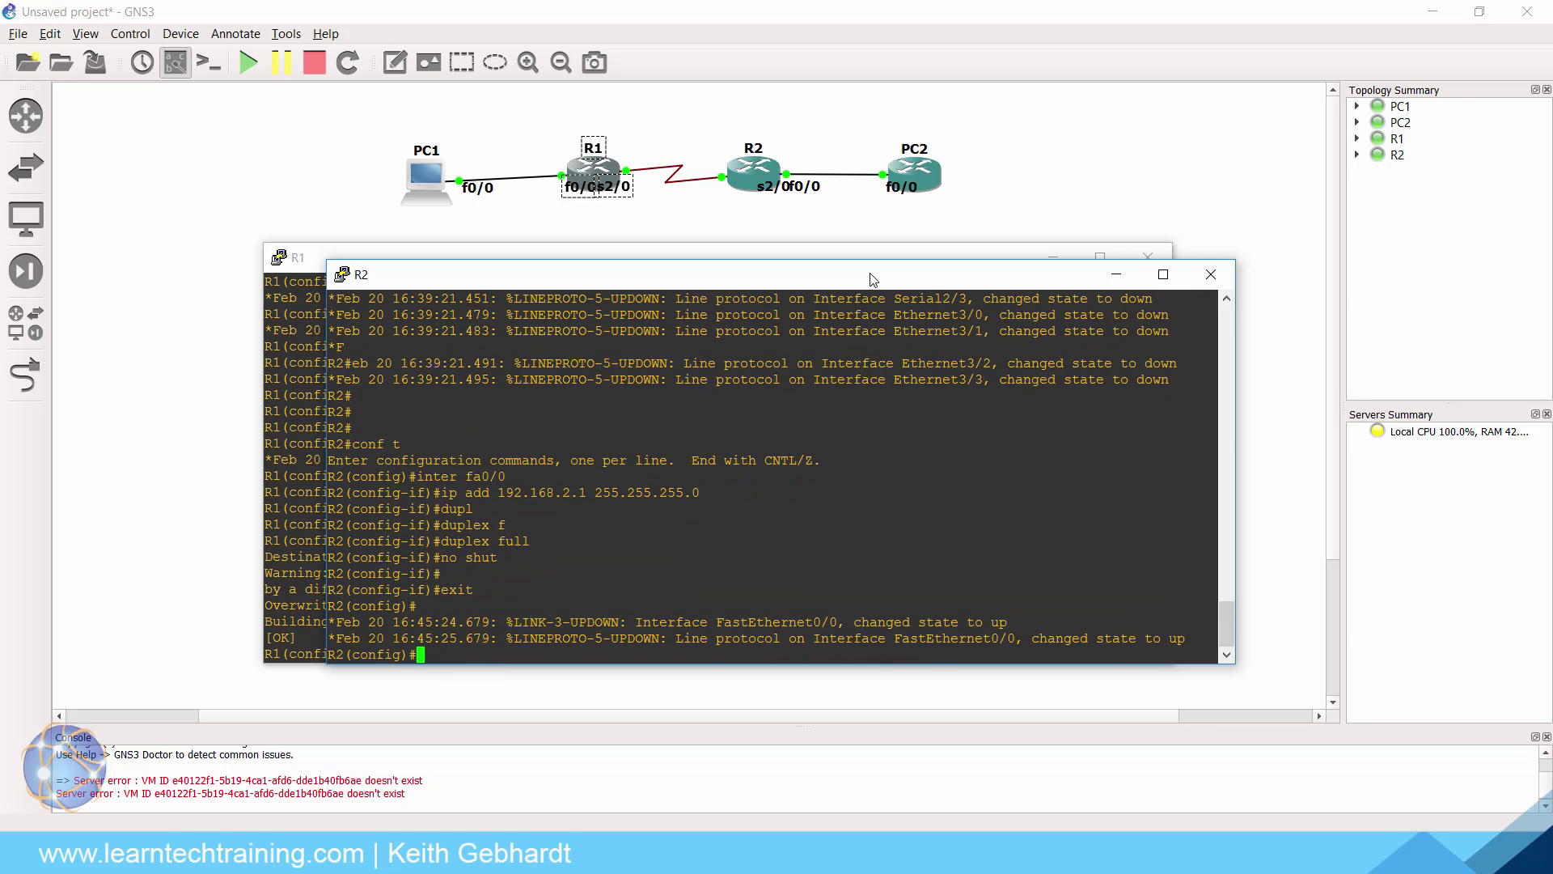
# Step: Give R2's Serial2/0 10.1.1.2 255.255.255.0 and bring it up
pyautogui.write('int s2/0/0')
pyautogui.press('Return')
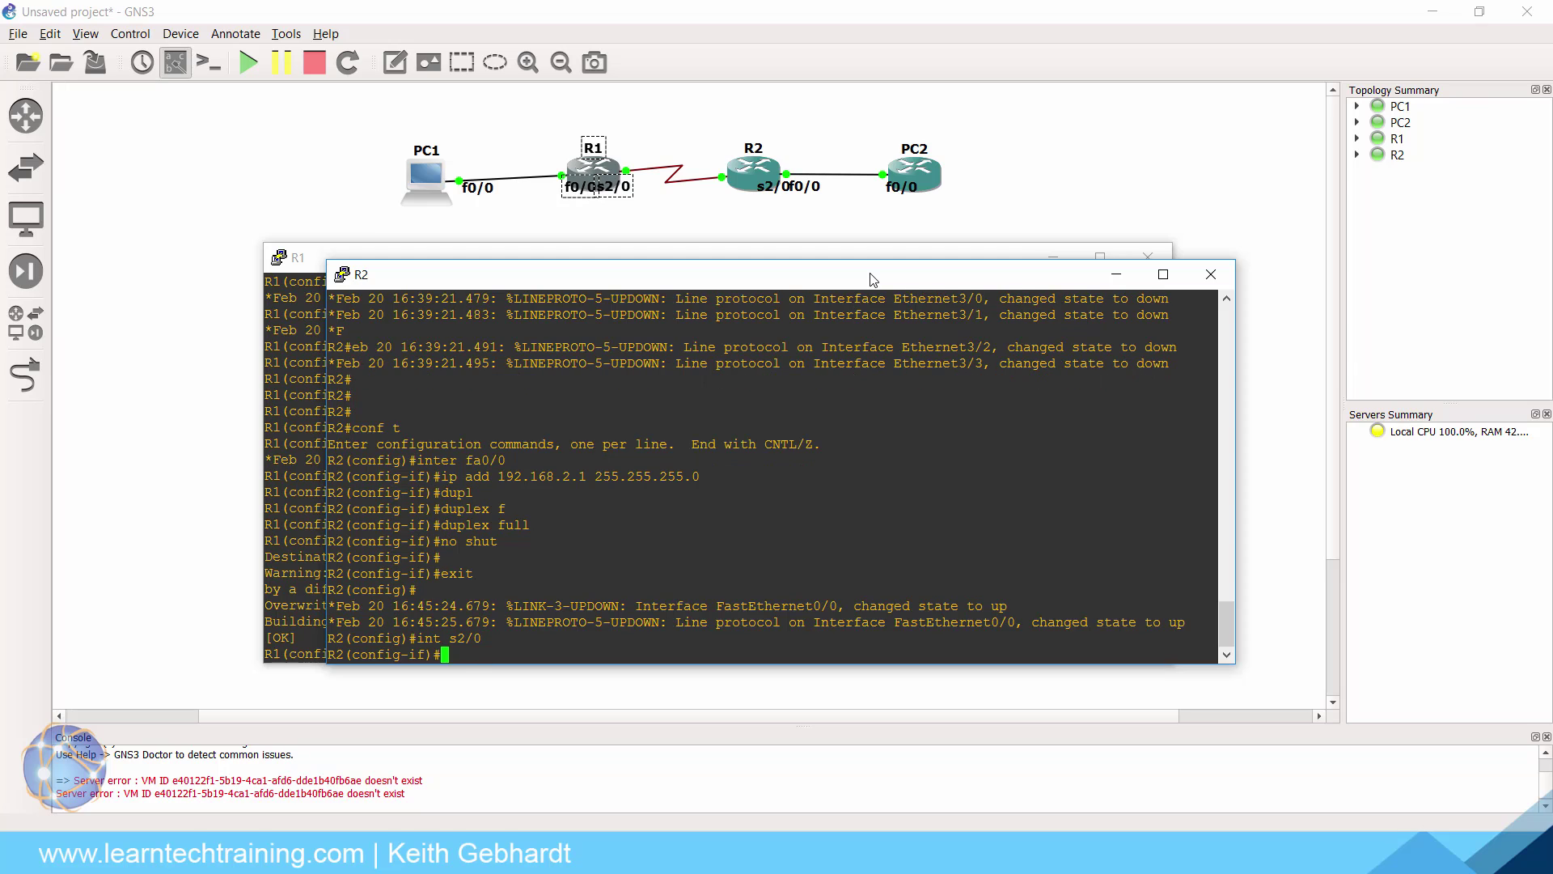
pyautogui.write('ip add 10.1.1.2 255.255.255.0')
pyautogui.press('Return')
pyautogui.press('Up')
pyautogui.hotkey('ctrl', 'u')
pyautogui.write('no shut')
pyautogui.press('Return')
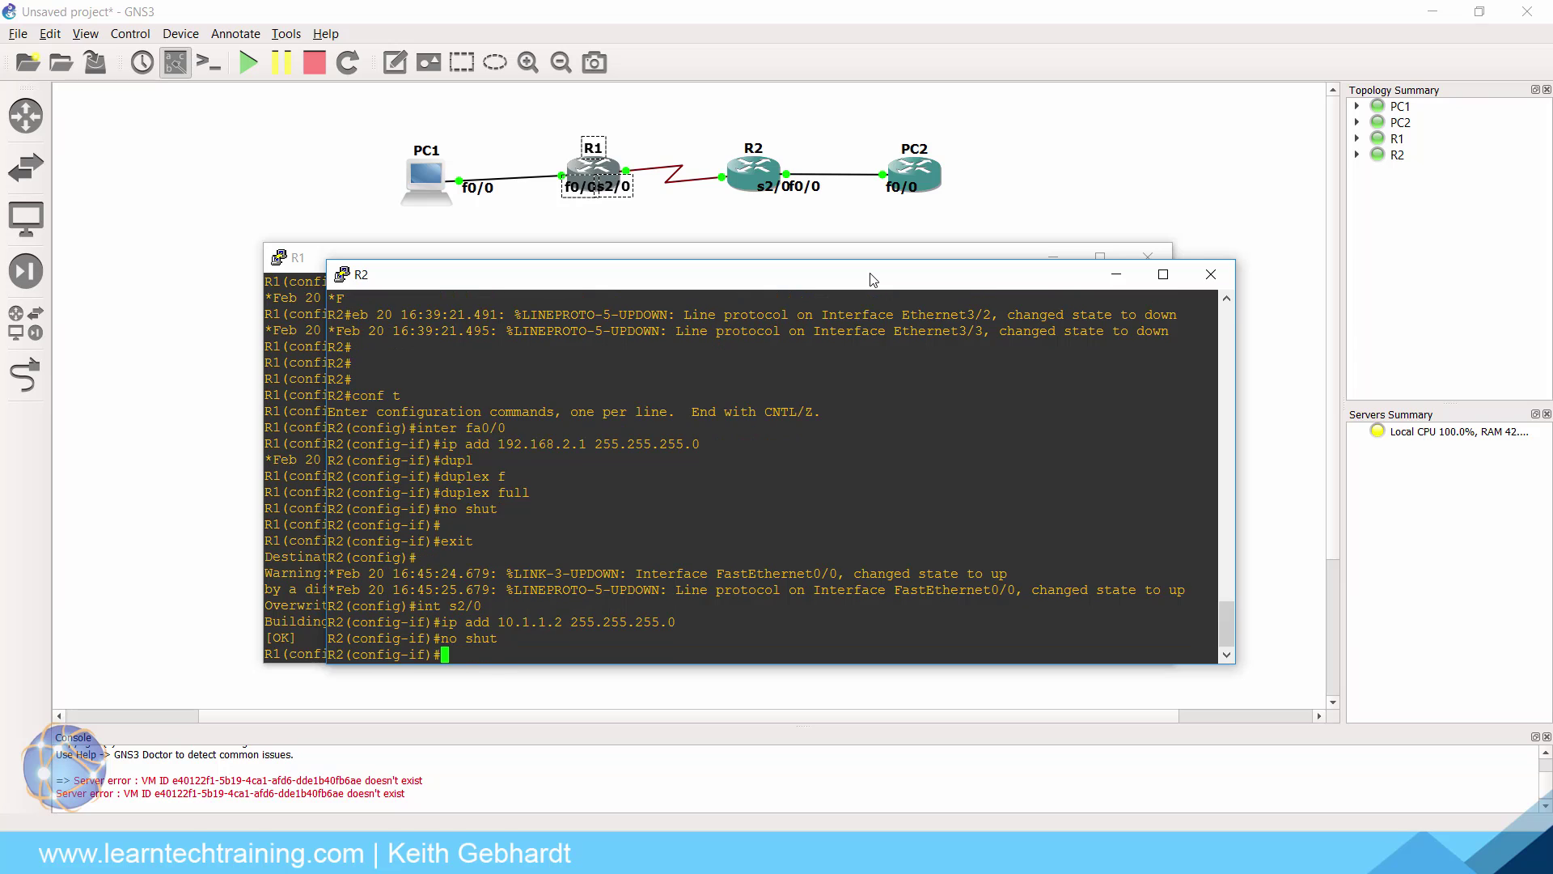
pyautogui.write('exit')
pyautogui.press('Return')
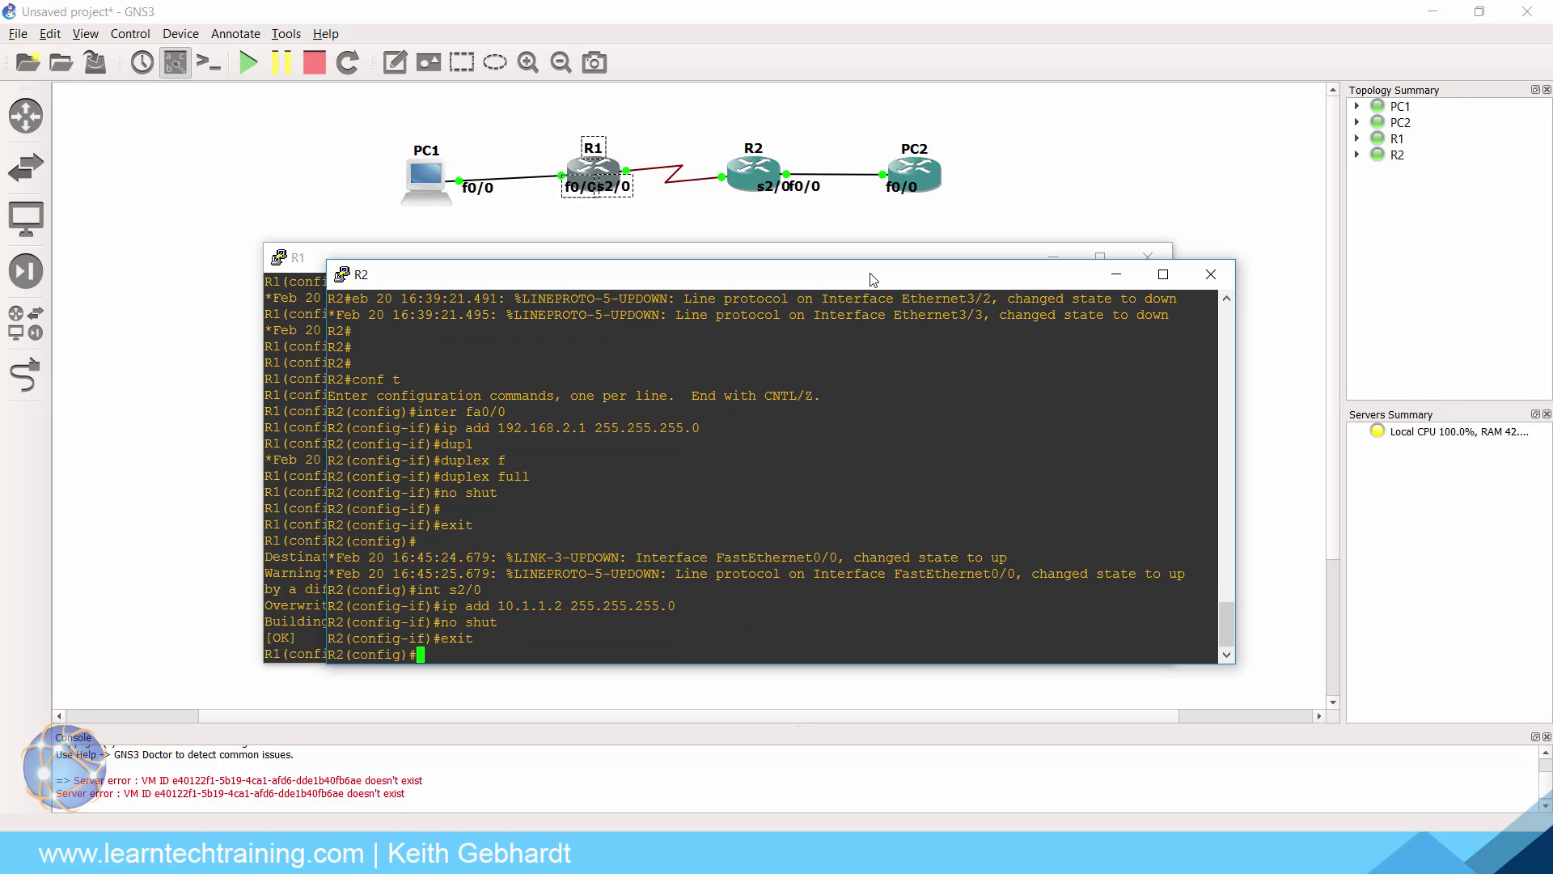
# Step: Start RIP on R2 as version 2 with auto-summary disabled
pyautogui.write('router rip')
pyautogui.press('Return')
pyautogui.write('ver')
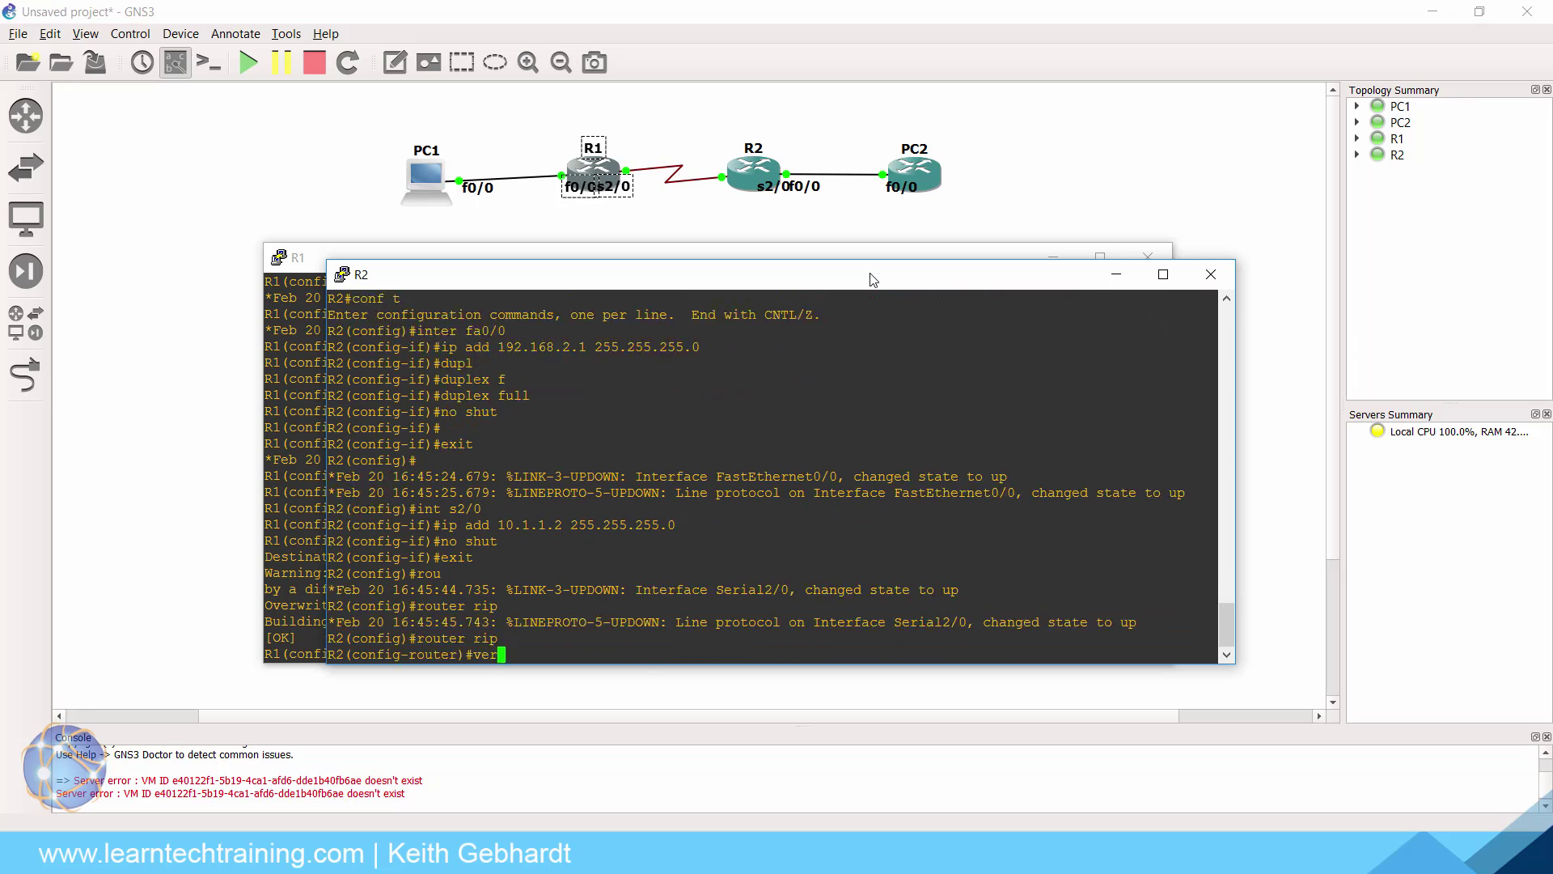
pyautogui.write('sion 2')
pyautogui.press('Return')
pyautogui.write('no aut')
pyautogui.press('Tab')
pyautogui.press('Return')
# Step: Advertise networks 192.168.1.0, 192.168.2.0 and 10.1.1.0 in R2's RIP process
pyautogui.write('network 192.168.1.0')
pyautogui.press('Return')
pyautogui.write('network 192.')
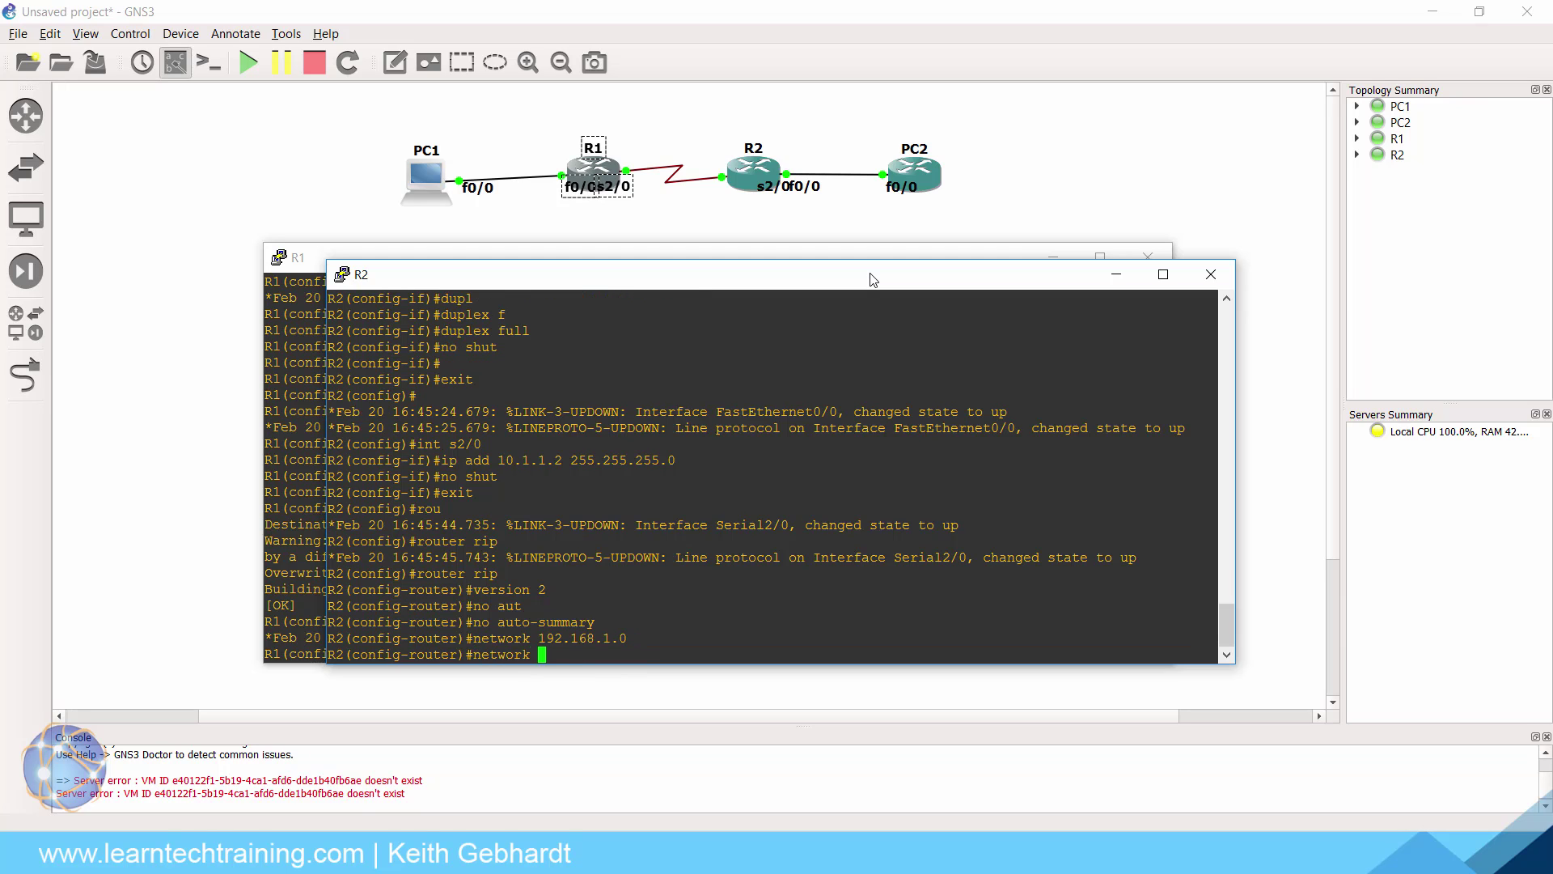
pyautogui.write('168..0')
pyautogui.press('Left')
pyautogui.press('Left')
pyautogui.write('2')
pyautogui.press('Return')
pyautogui.write('network ')
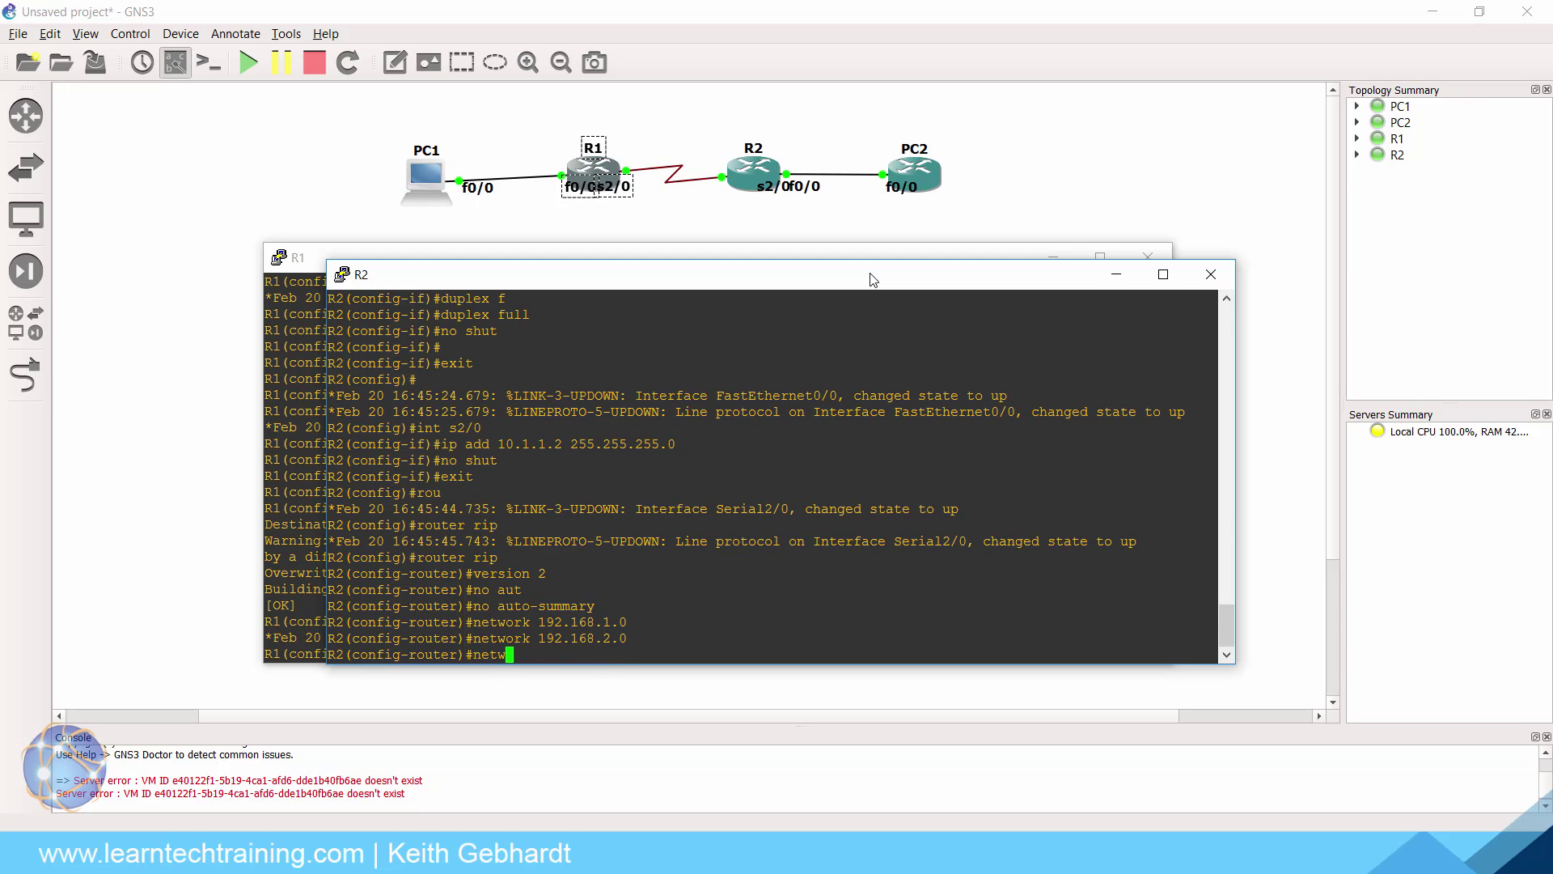
pyautogui.write('12')
pyautogui.write('.2.')
pyautogui.write('.0')
pyautogui.press('Return')
pyautogui.write('exit')
pyautogui.press('Return')
pyautogui.press('Return')
pyautogui.press('Return')
# Step: Save R2's running configuration to startup with do copy r s
pyautogui.write('do copy r s')
pyautogui.press('Return')
pyautogui.press('Return')
pyautogui.press('Return')
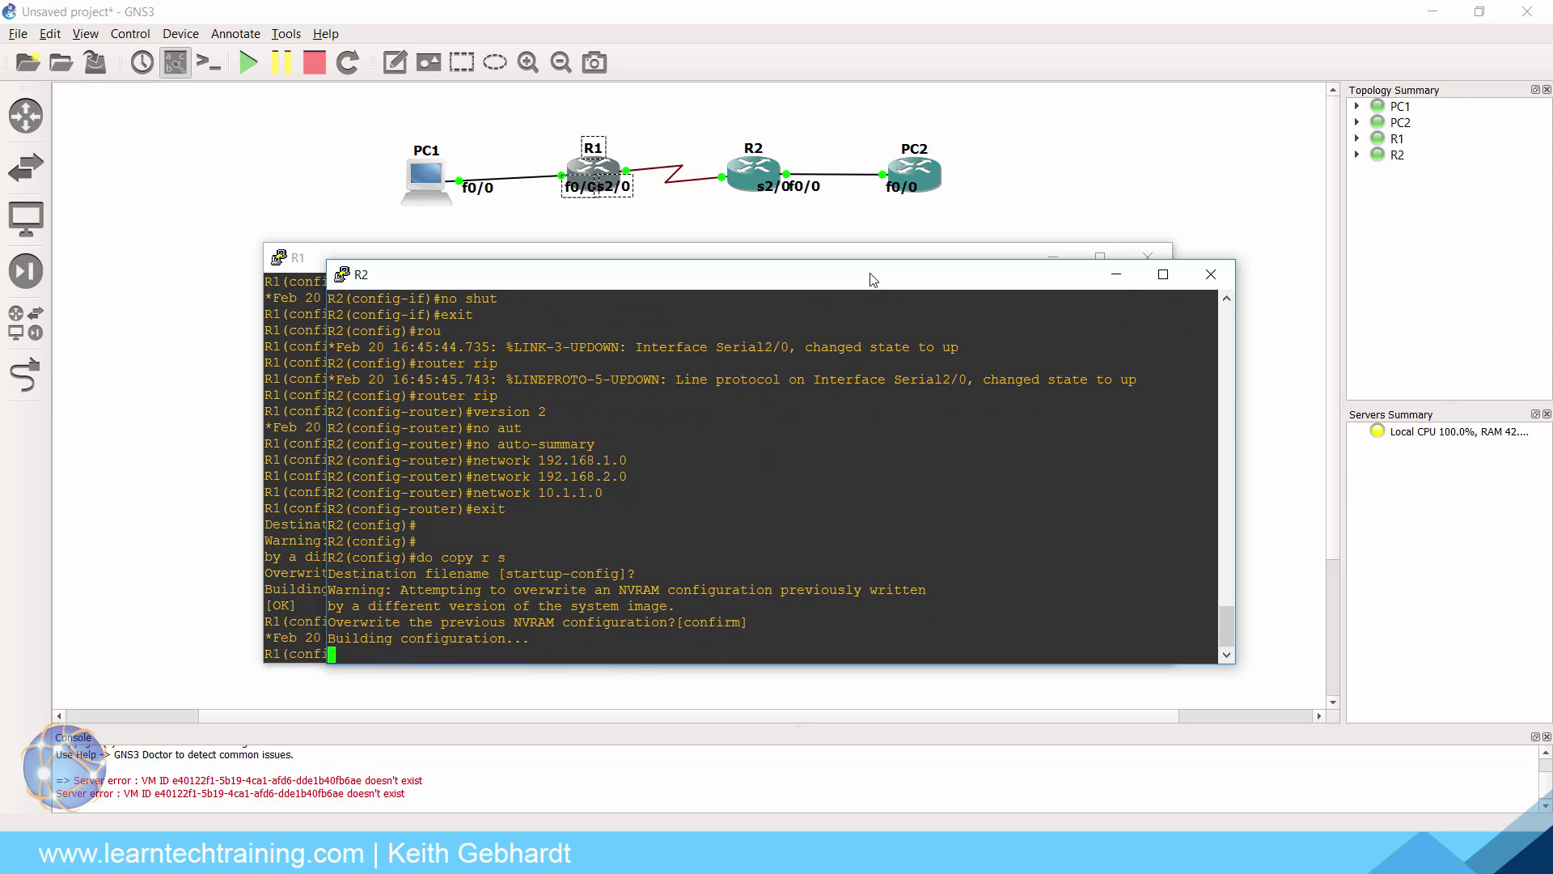
pyautogui.press('Return')
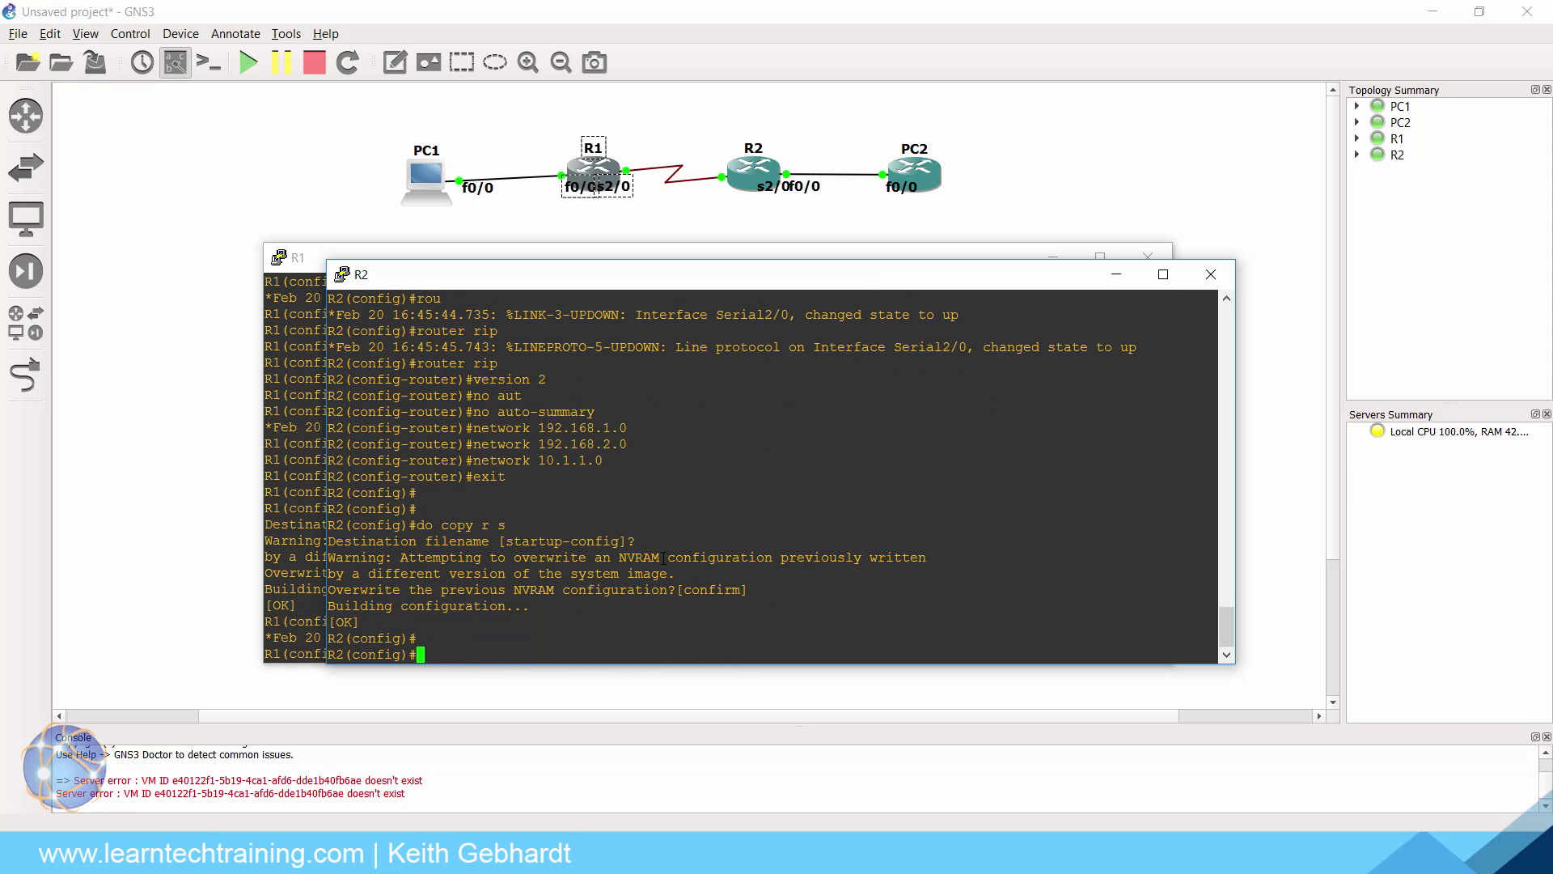
# Step: From R2's privileged prompt, ping 10.1.1.1 (5/5) and PC1 at 192.168.1.10 (4/5)
pyautogui.hotkey('ctrl', 'z')
pyautogui.press('Return')
pyautogui.press('Return')
pyautogui.write('ping 10.1.1.')
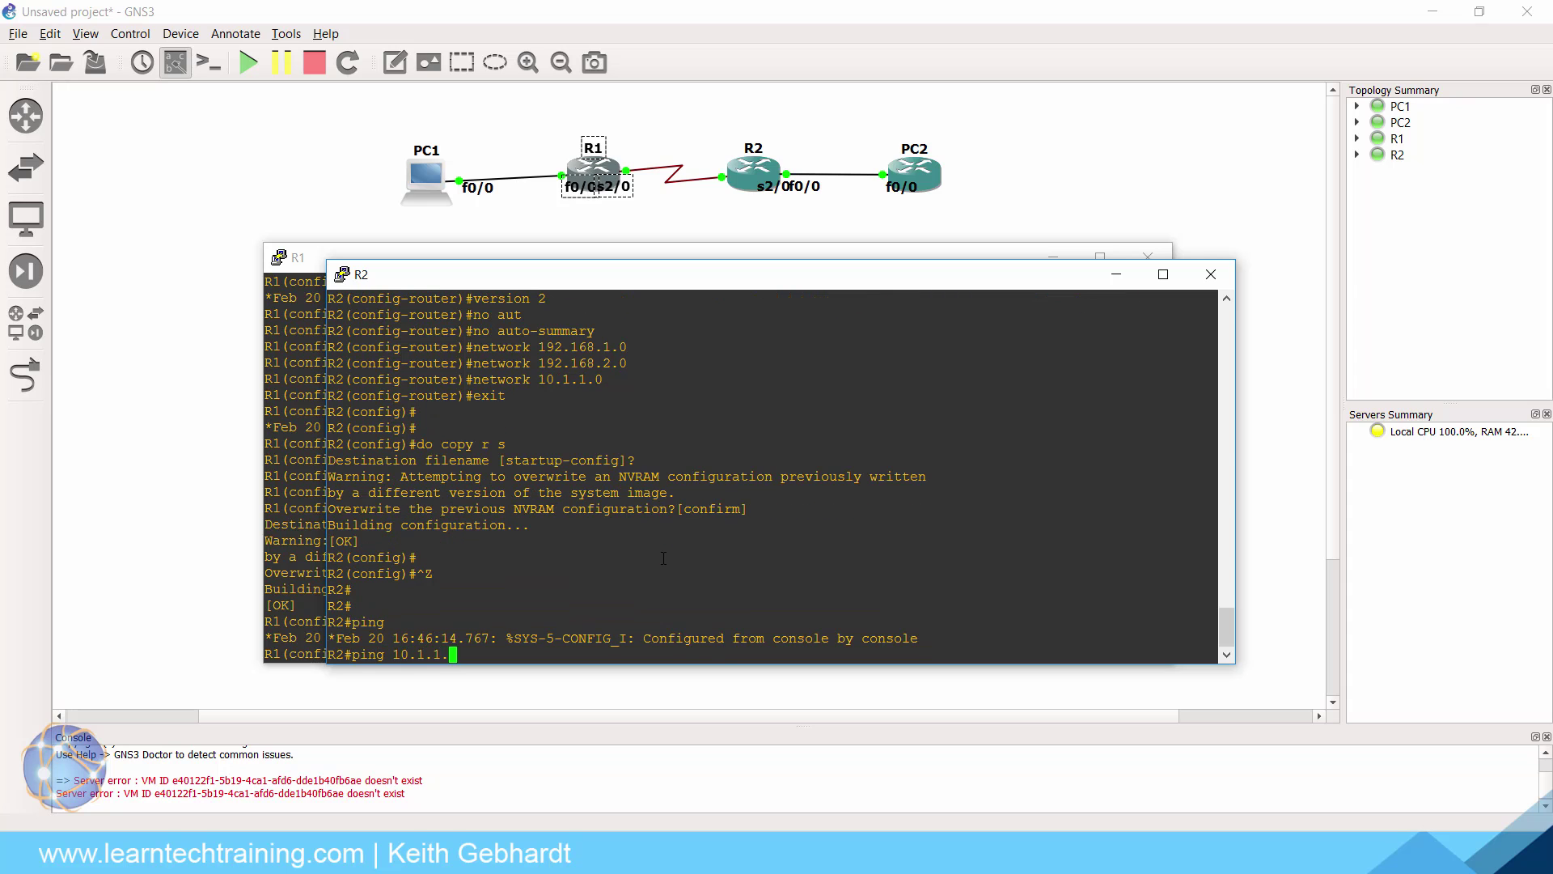
pyautogui.write('1')
pyautogui.press('Return')
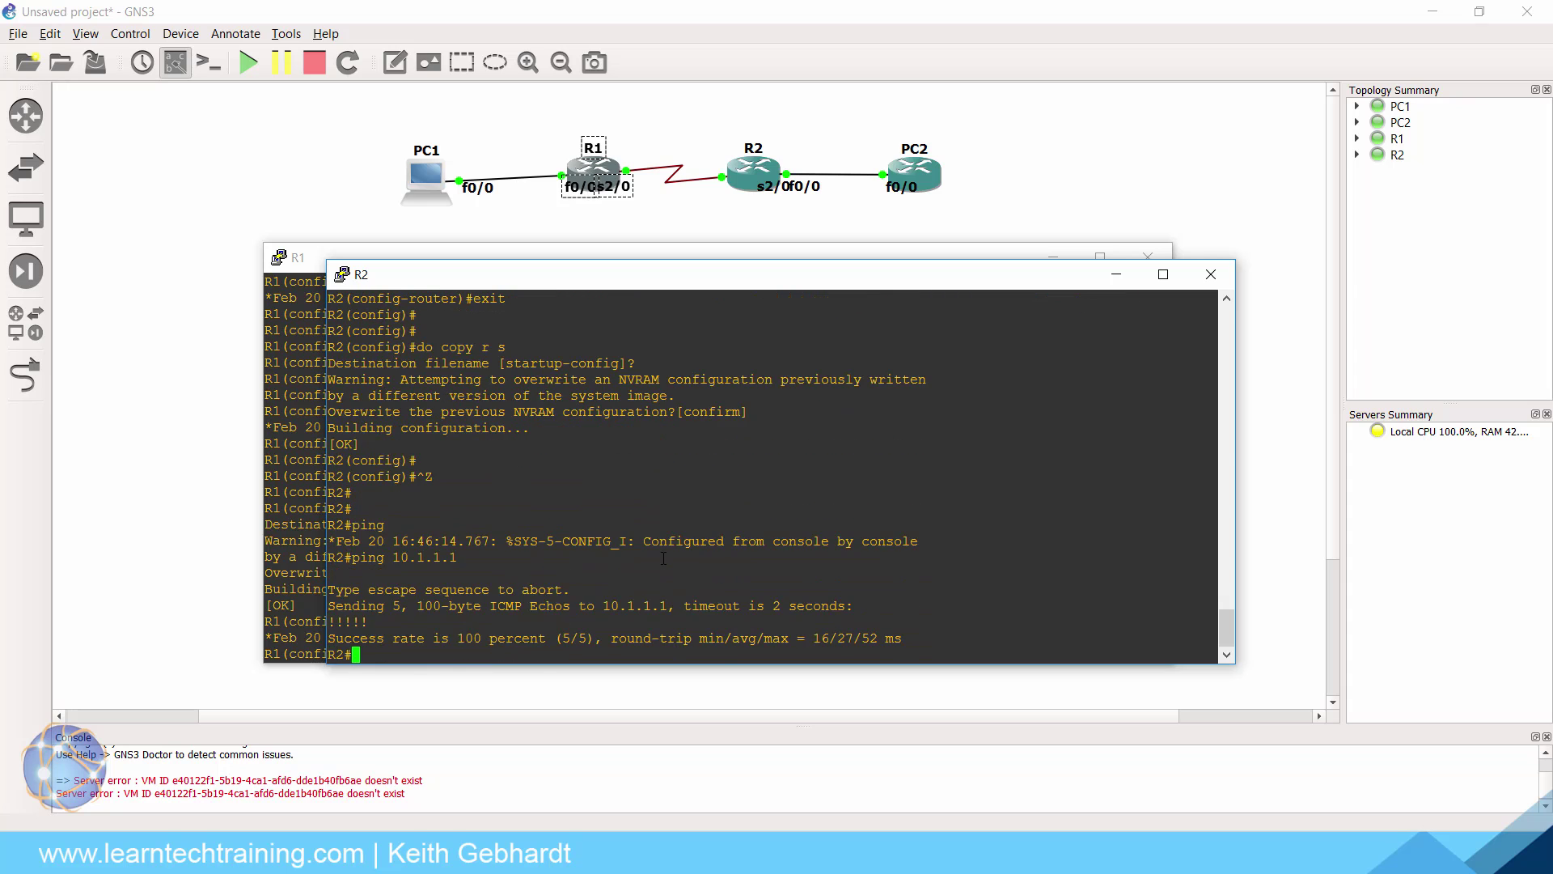
pyautogui.write('ping 192.168.1.10')
pyautogui.press('Return')
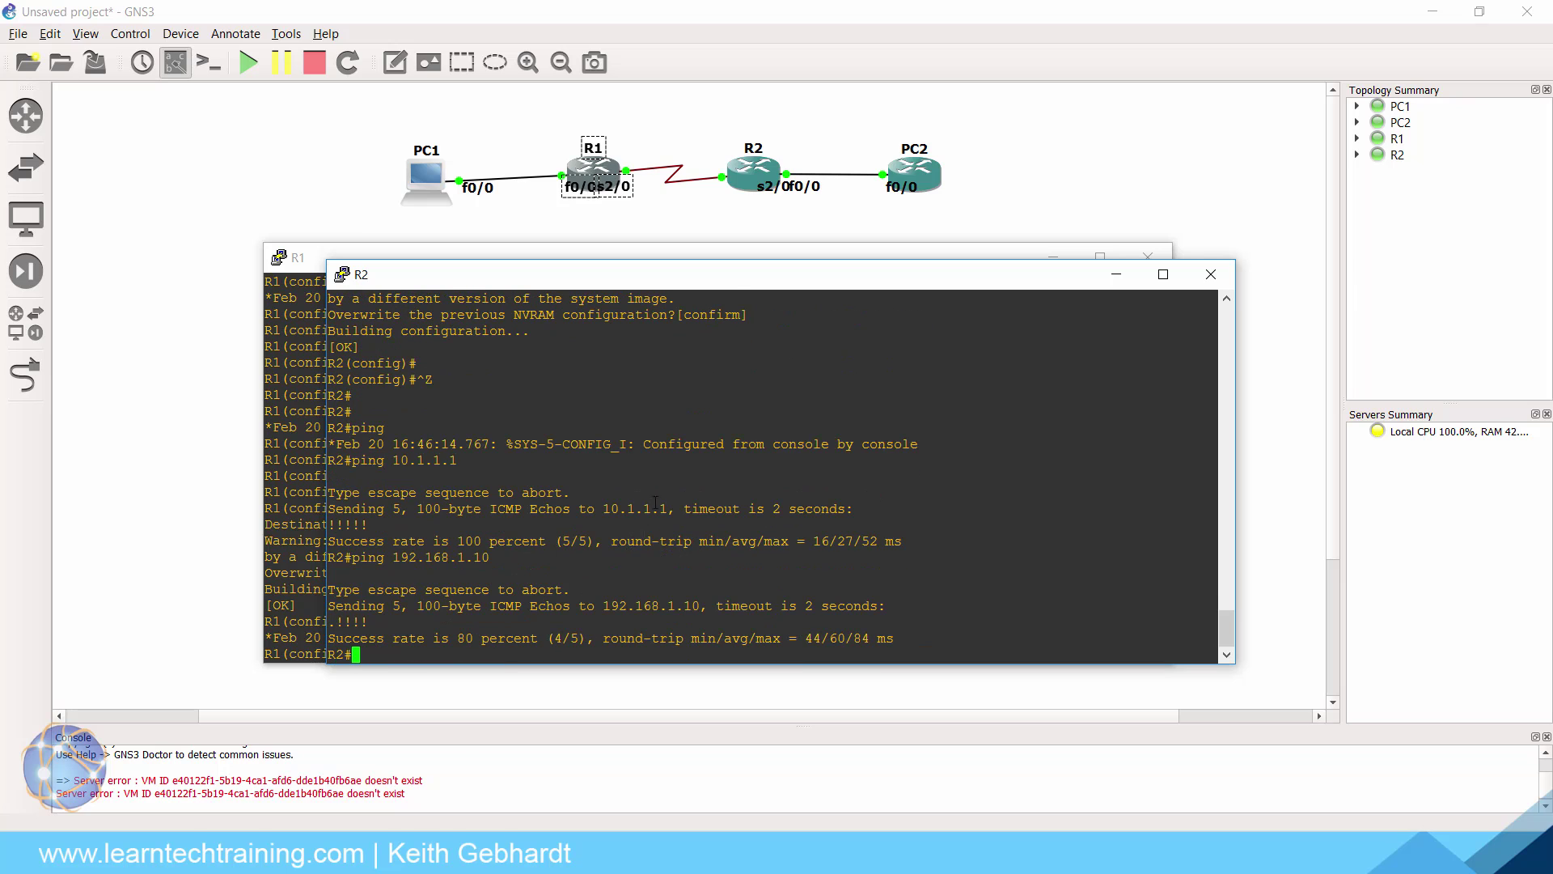
# Step: Close the R1 and R2 consoles and change PC2's symbol to the computer icon
pyautogui.click(1211, 274)
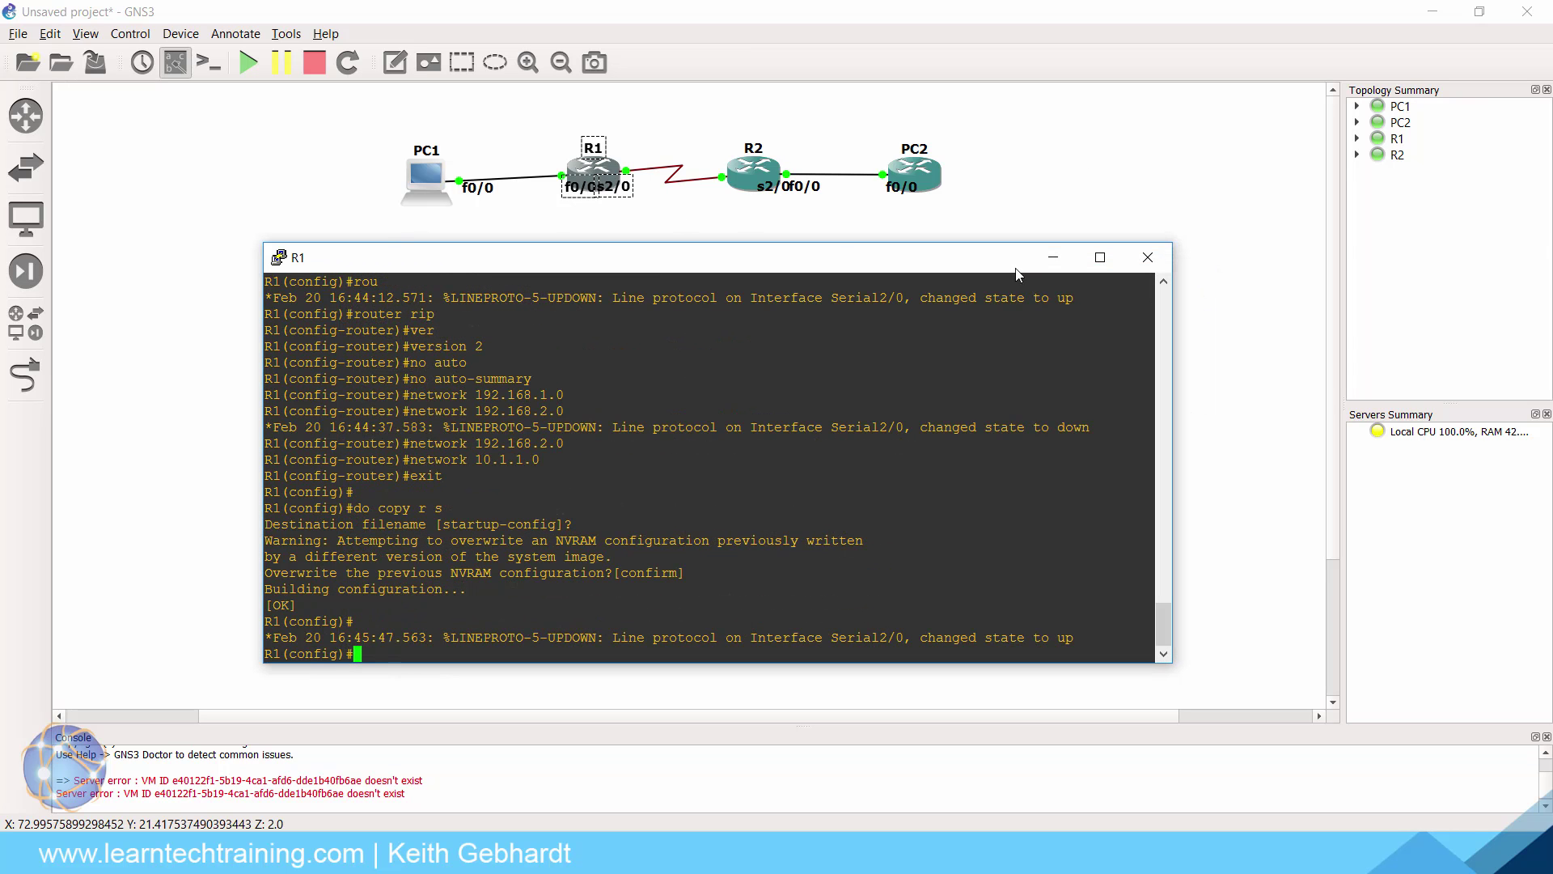
pyautogui.click(1148, 257)
pyautogui.rightClick(907, 167)
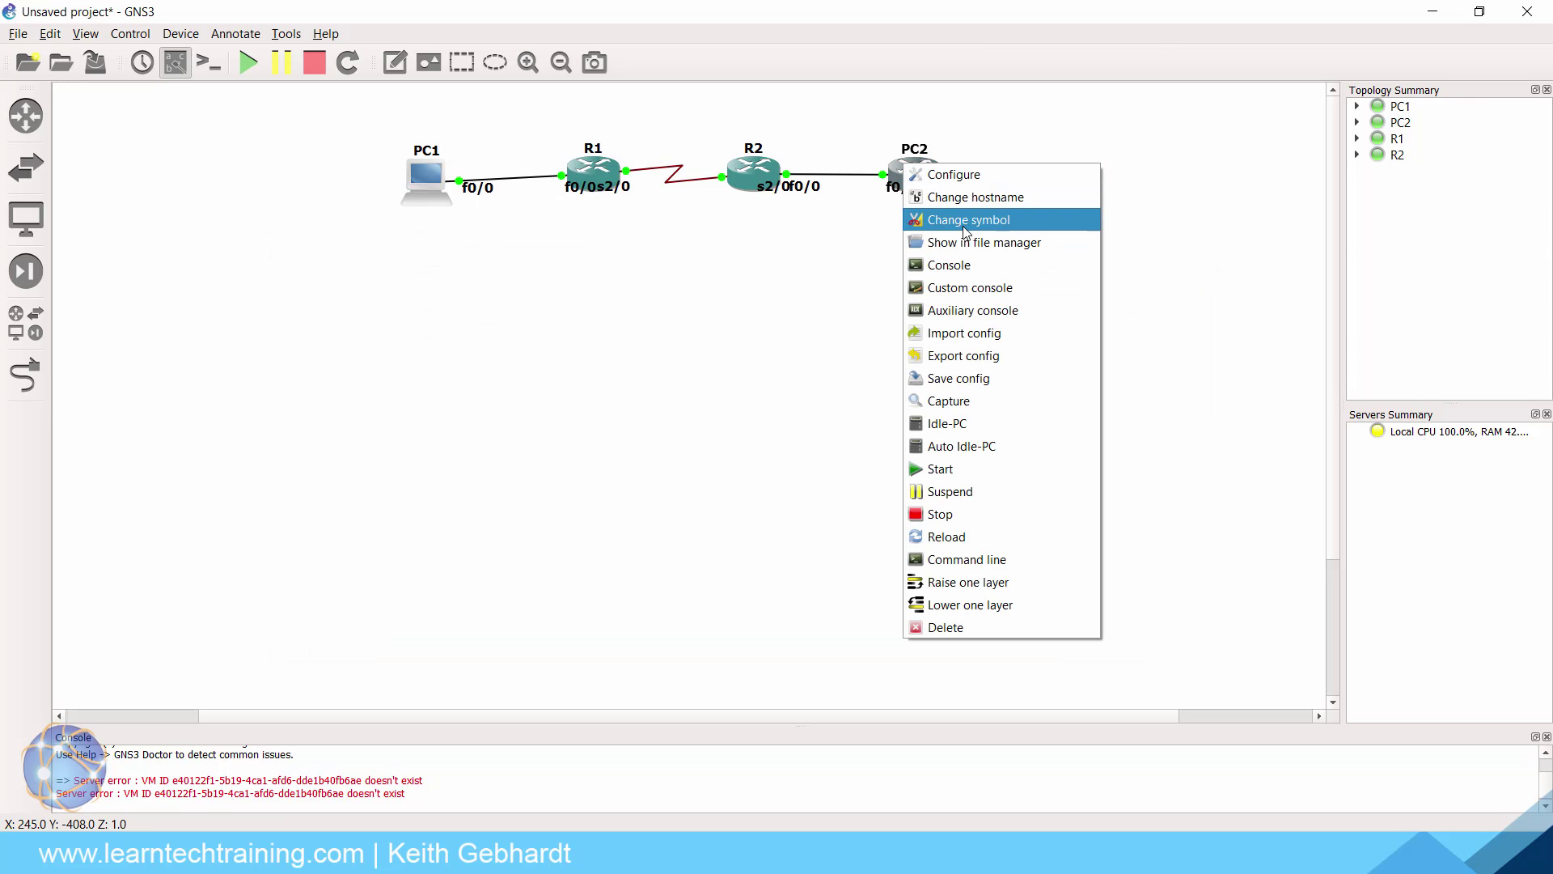
pyautogui.click(969, 229)
pyautogui.scroll(-2, 816, 495)
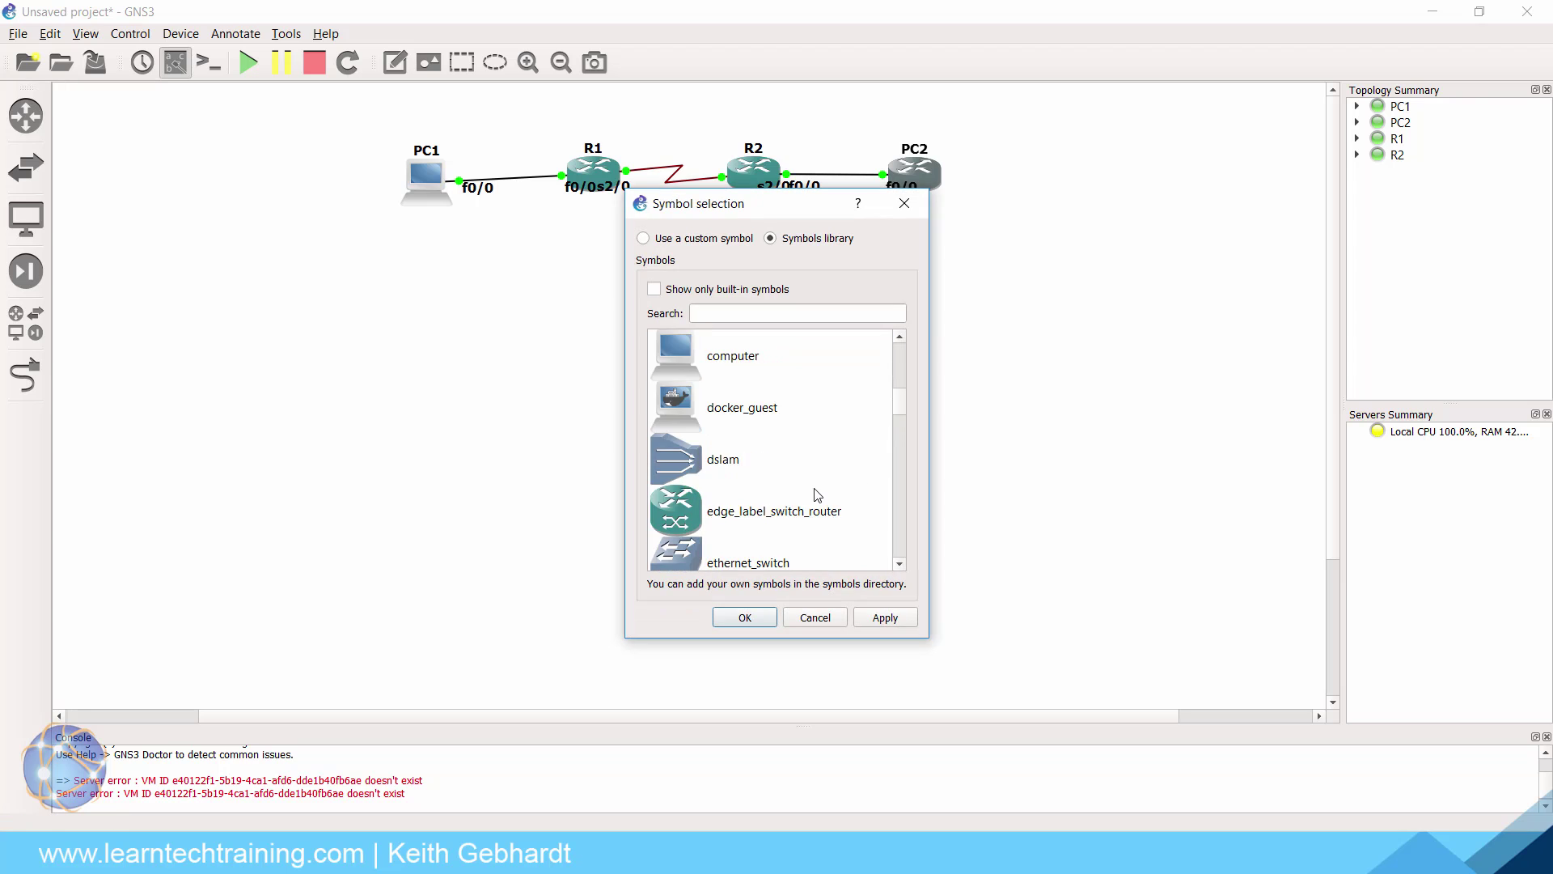
pyautogui.click(743, 518)
pyautogui.click(745, 618)
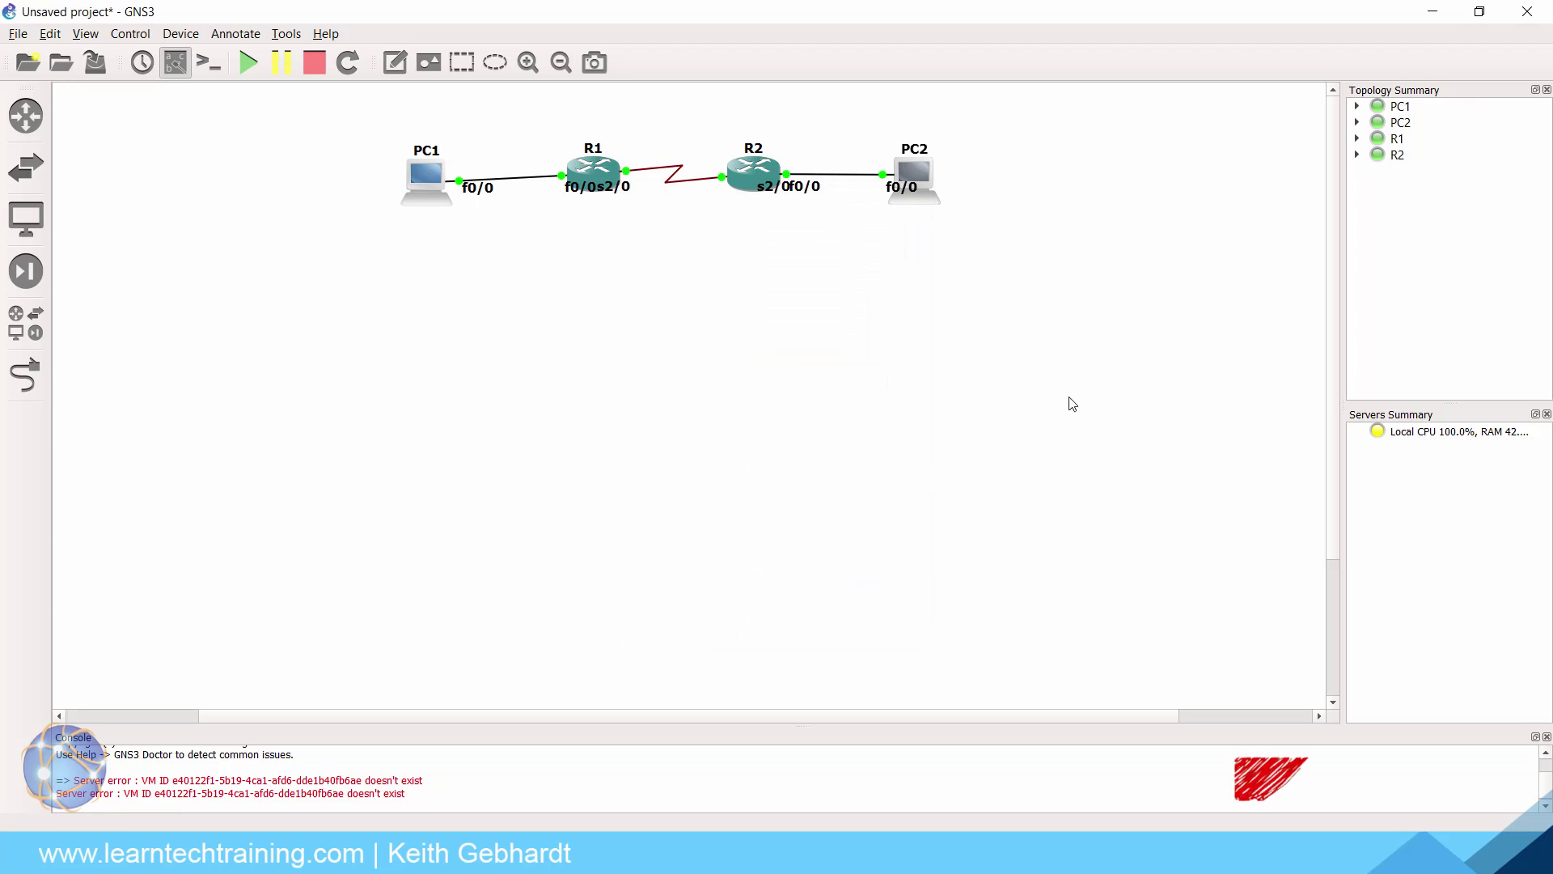
# Step: Select all nodes and links and shift the topology slightly lower
pyautogui.moveTo(1075, 370); pyautogui.dragTo(381, 128)
pyautogui.moveTo(426, 184); pyautogui.dragTo(429, 208)
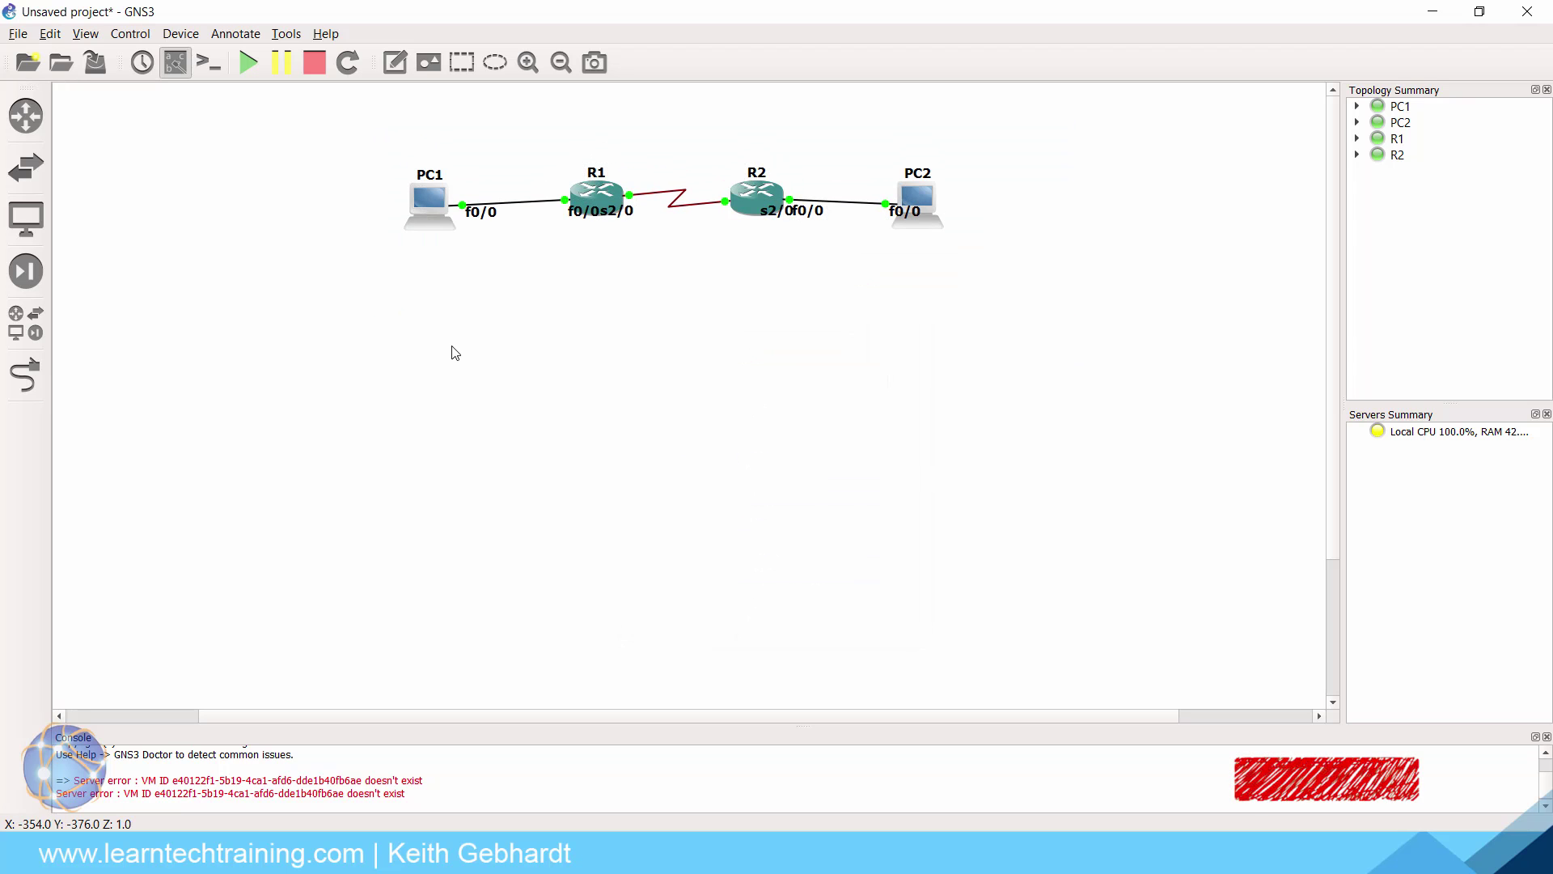
pyautogui.moveTo(427, 207)
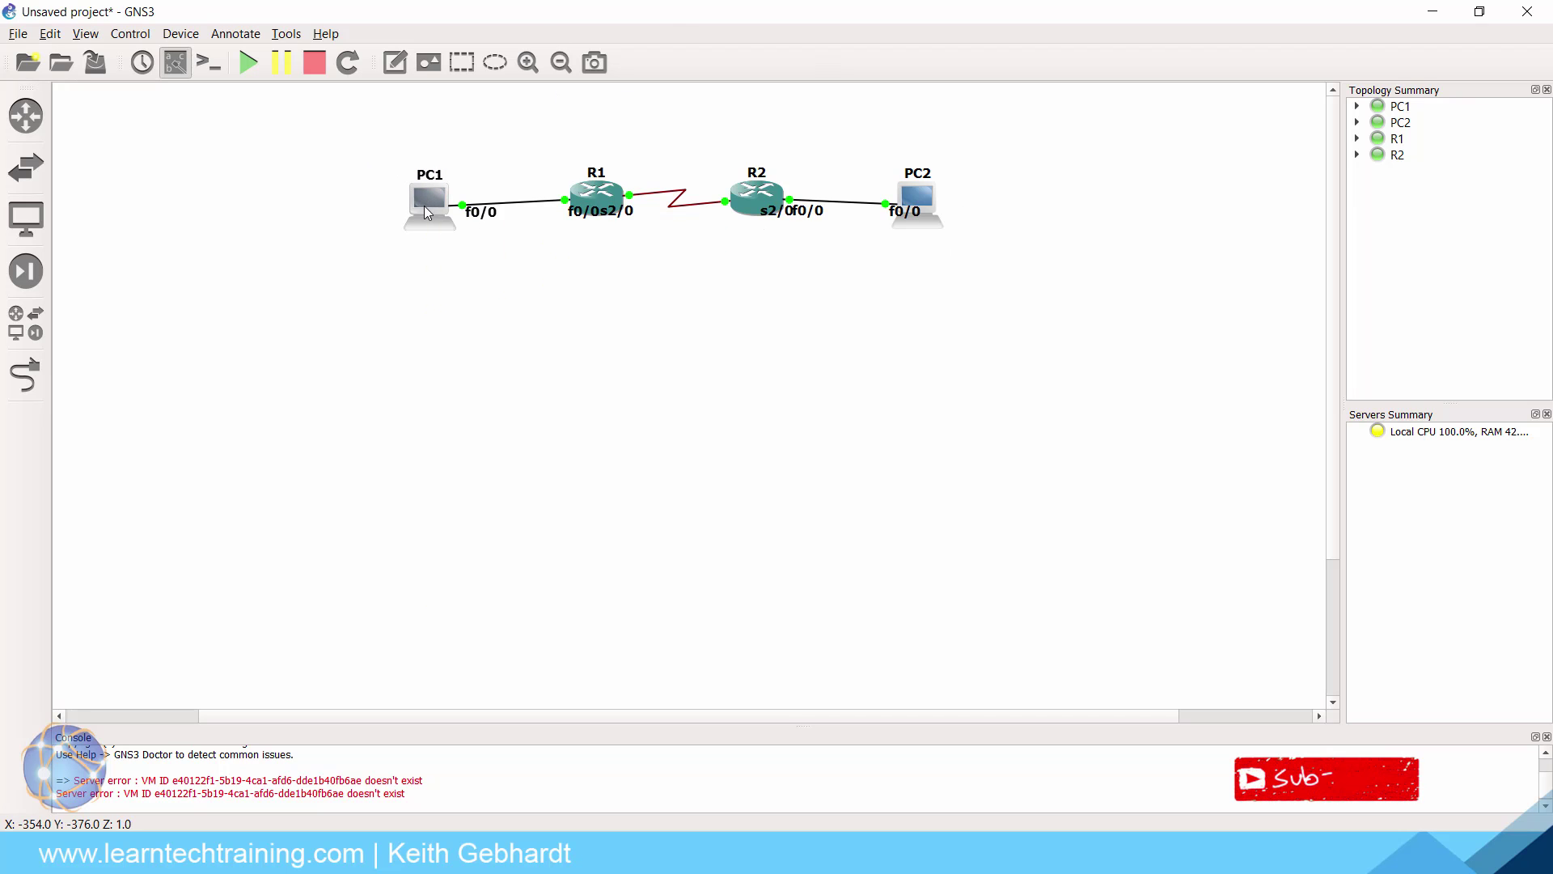
# Step: In R1's console, ping PC2 at 192.168.2.10 and see 4 of 5 replies
pyautogui.hotkey('alt', 'Tab')
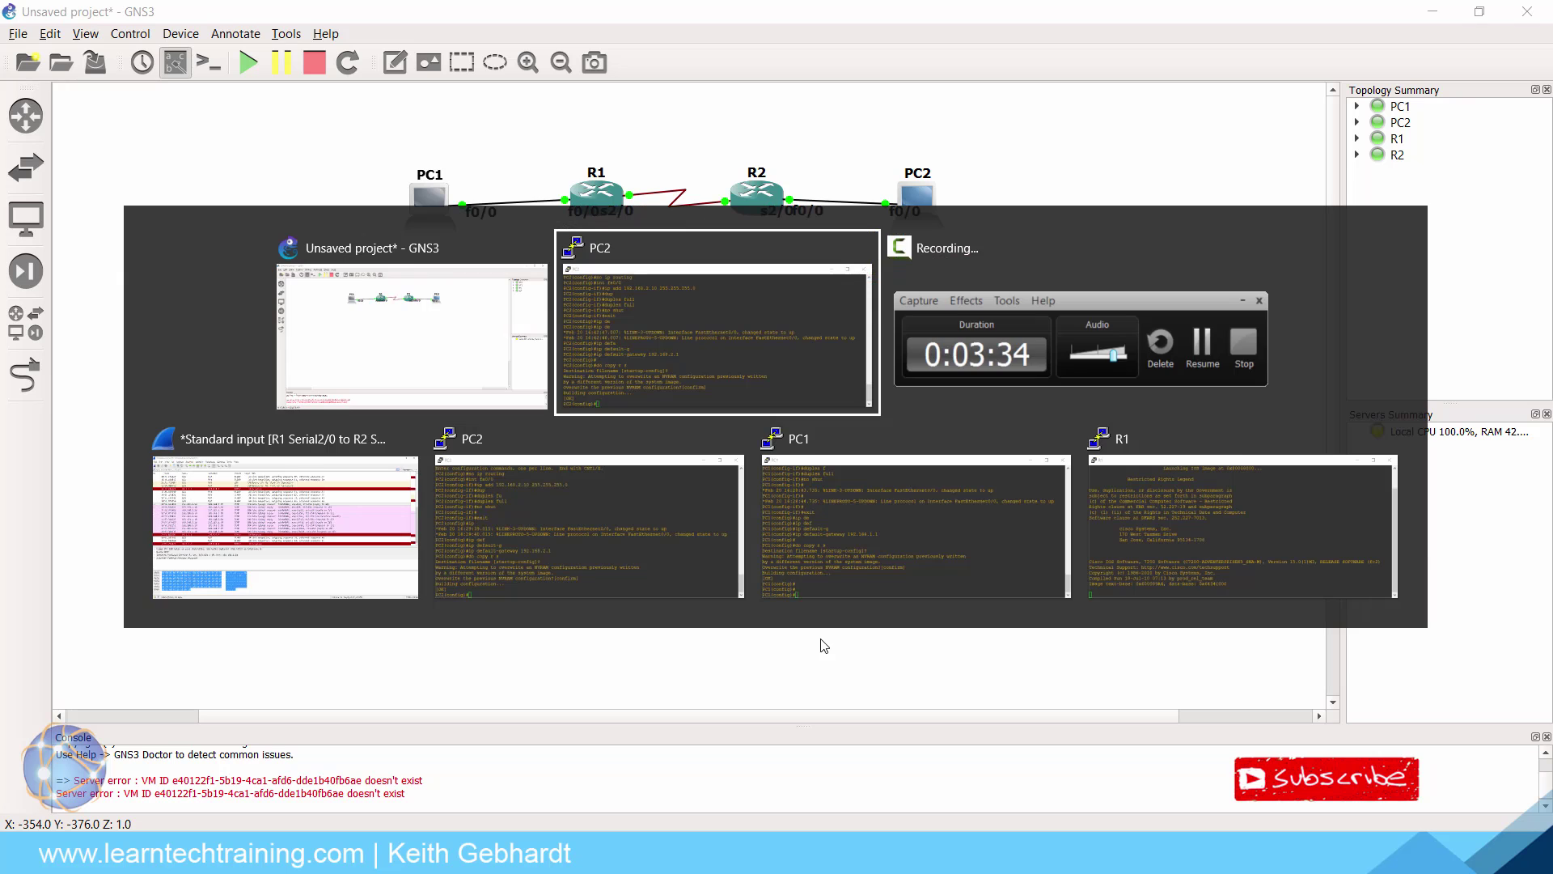
pyautogui.press('Tab')
pyautogui.press('Tab')
pyautogui.press('Tab')
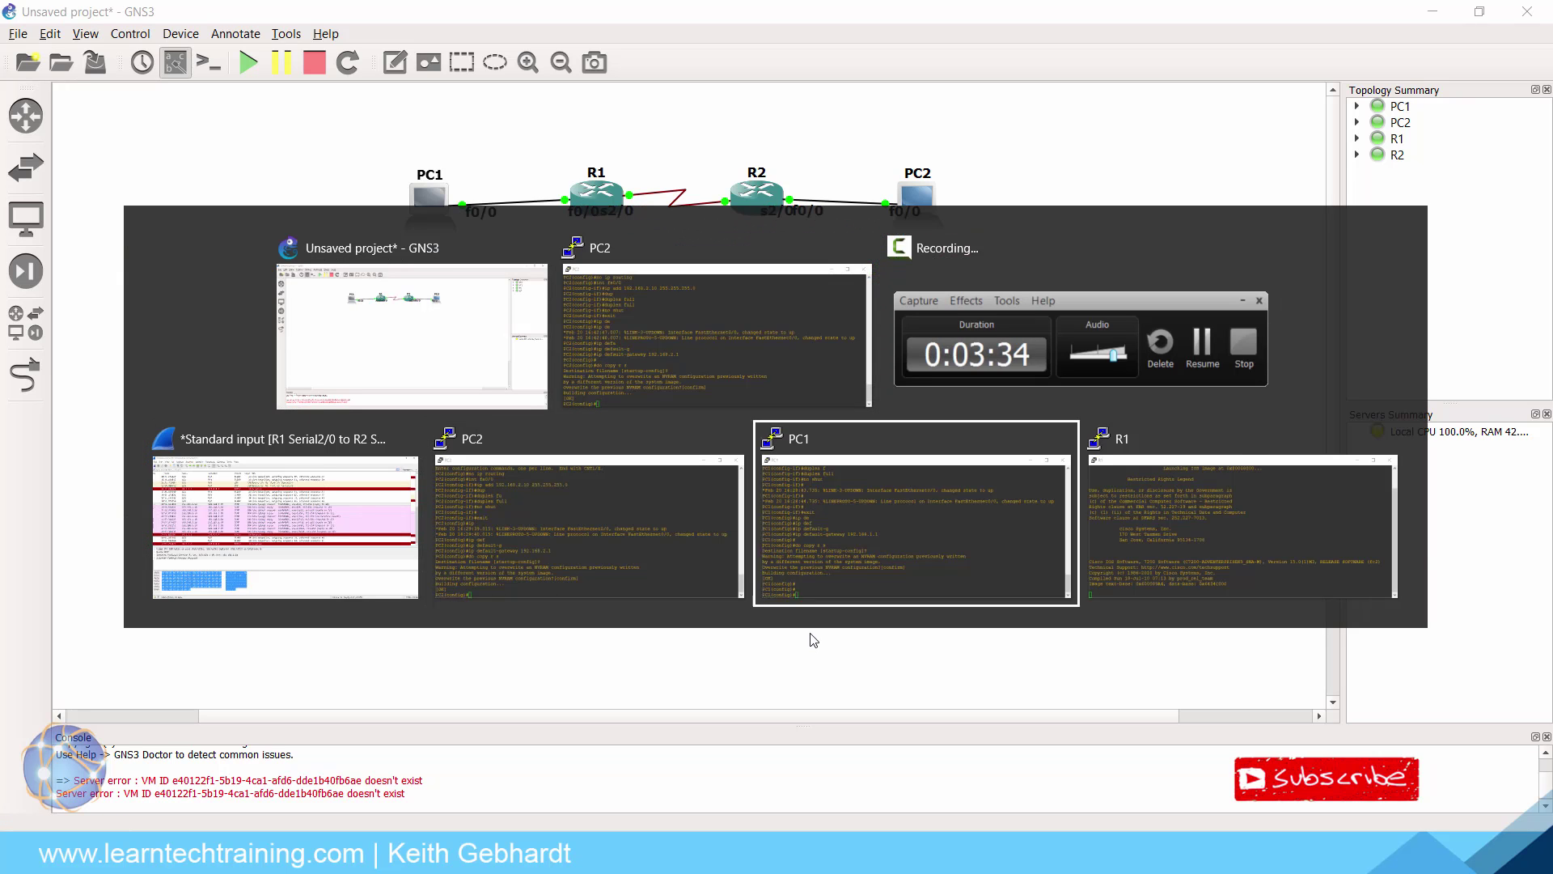
pyautogui.hotkey('ctrl', 'z')
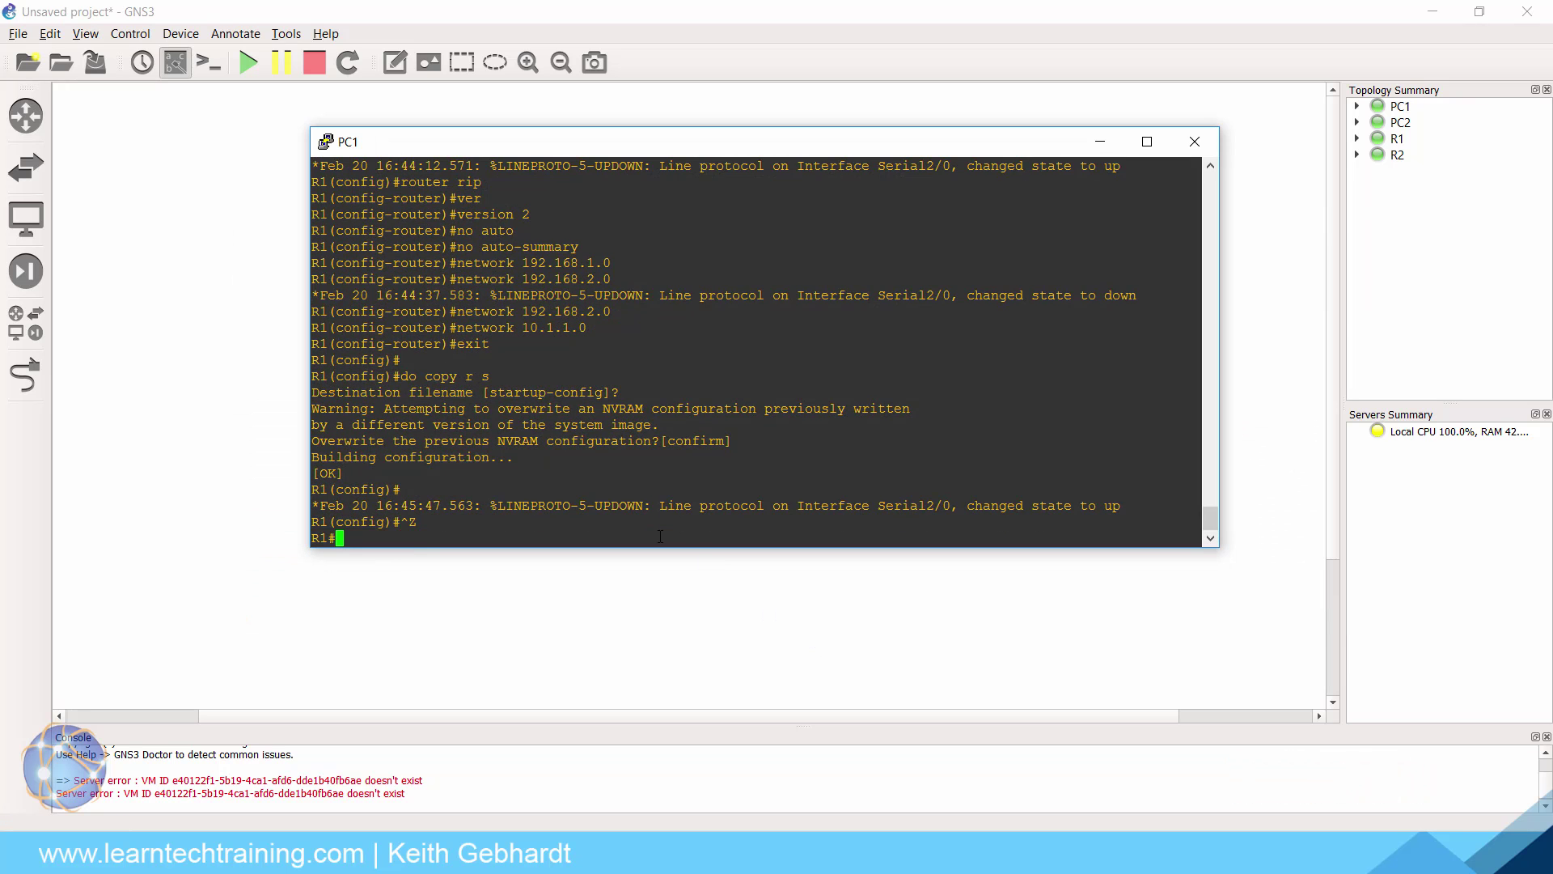
pyautogui.press('Return')
pyautogui.press('Return')
pyautogui.press('Return')
pyautogui.write('ping 192.1')
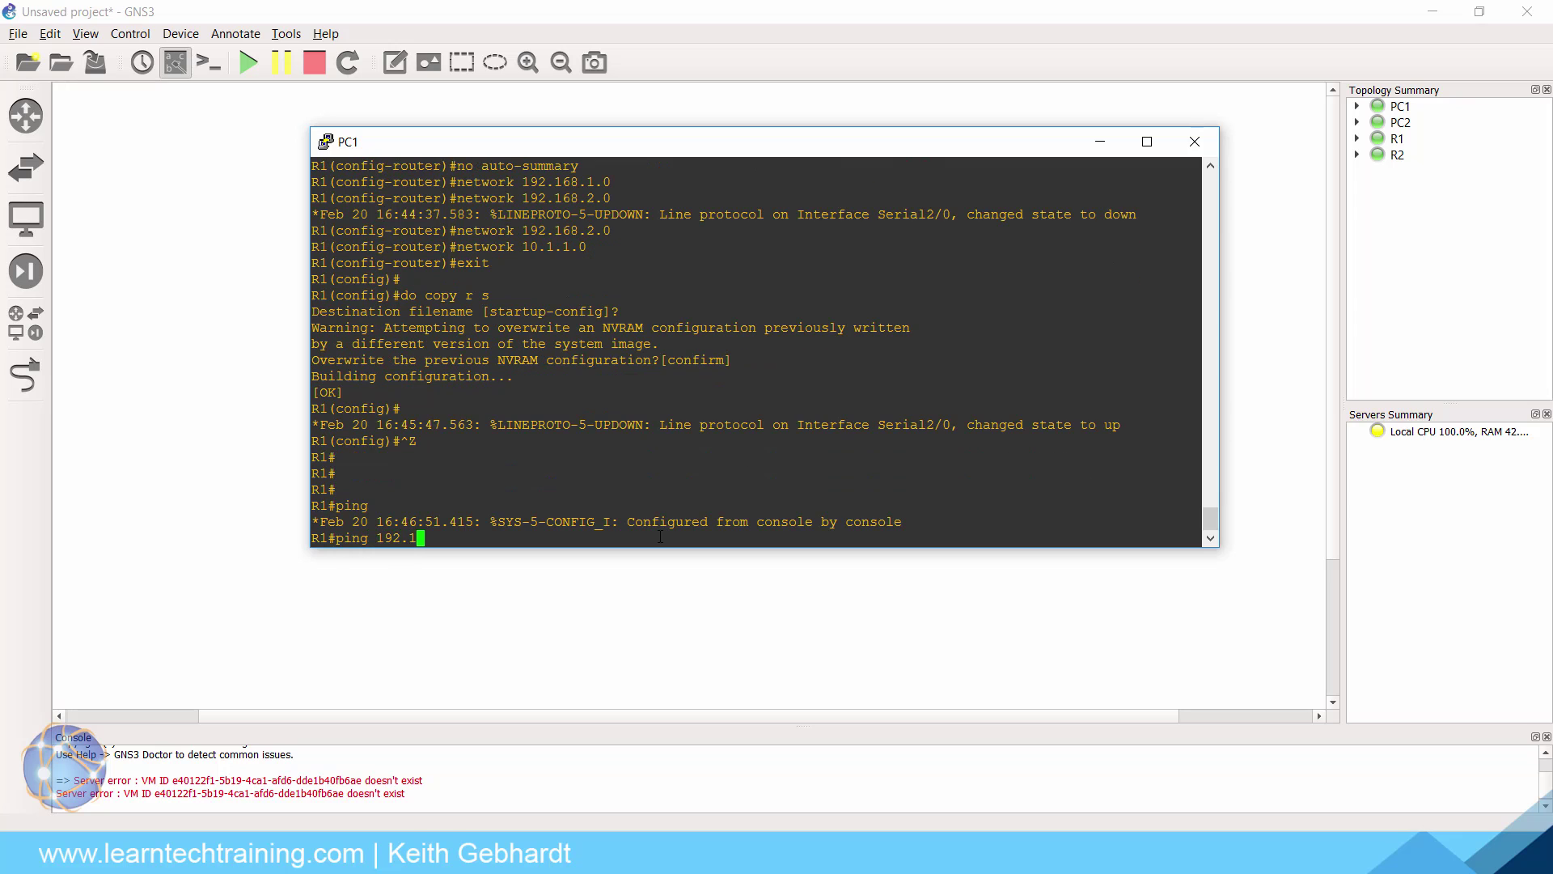
pyautogui.write('68.2.10')
pyautogui.press('Return')
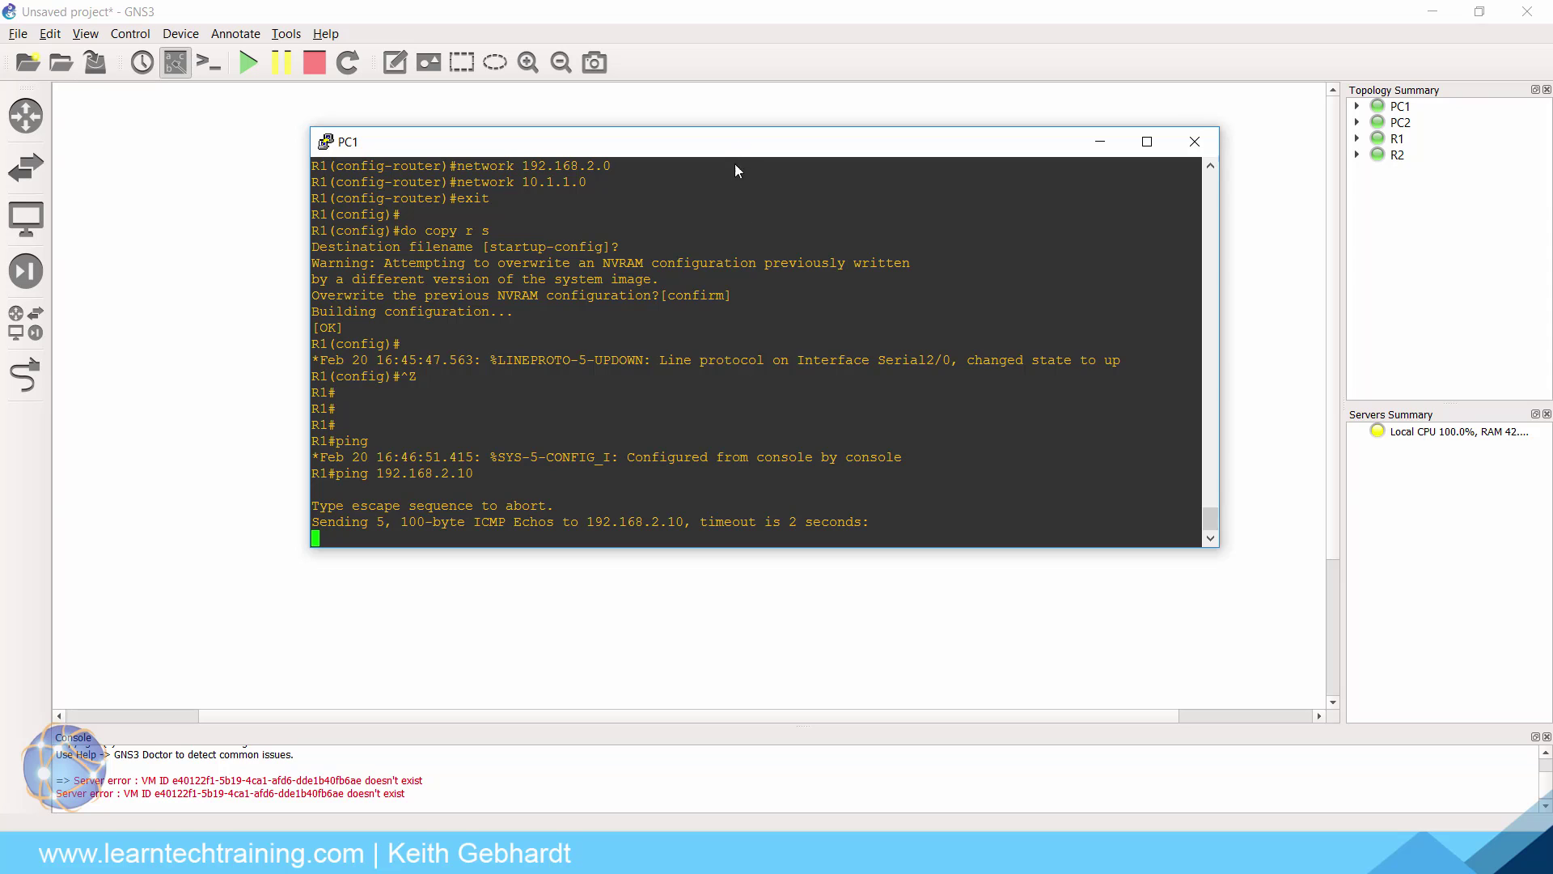
pyautogui.moveTo(736, 152); pyautogui.dragTo(734, 293)
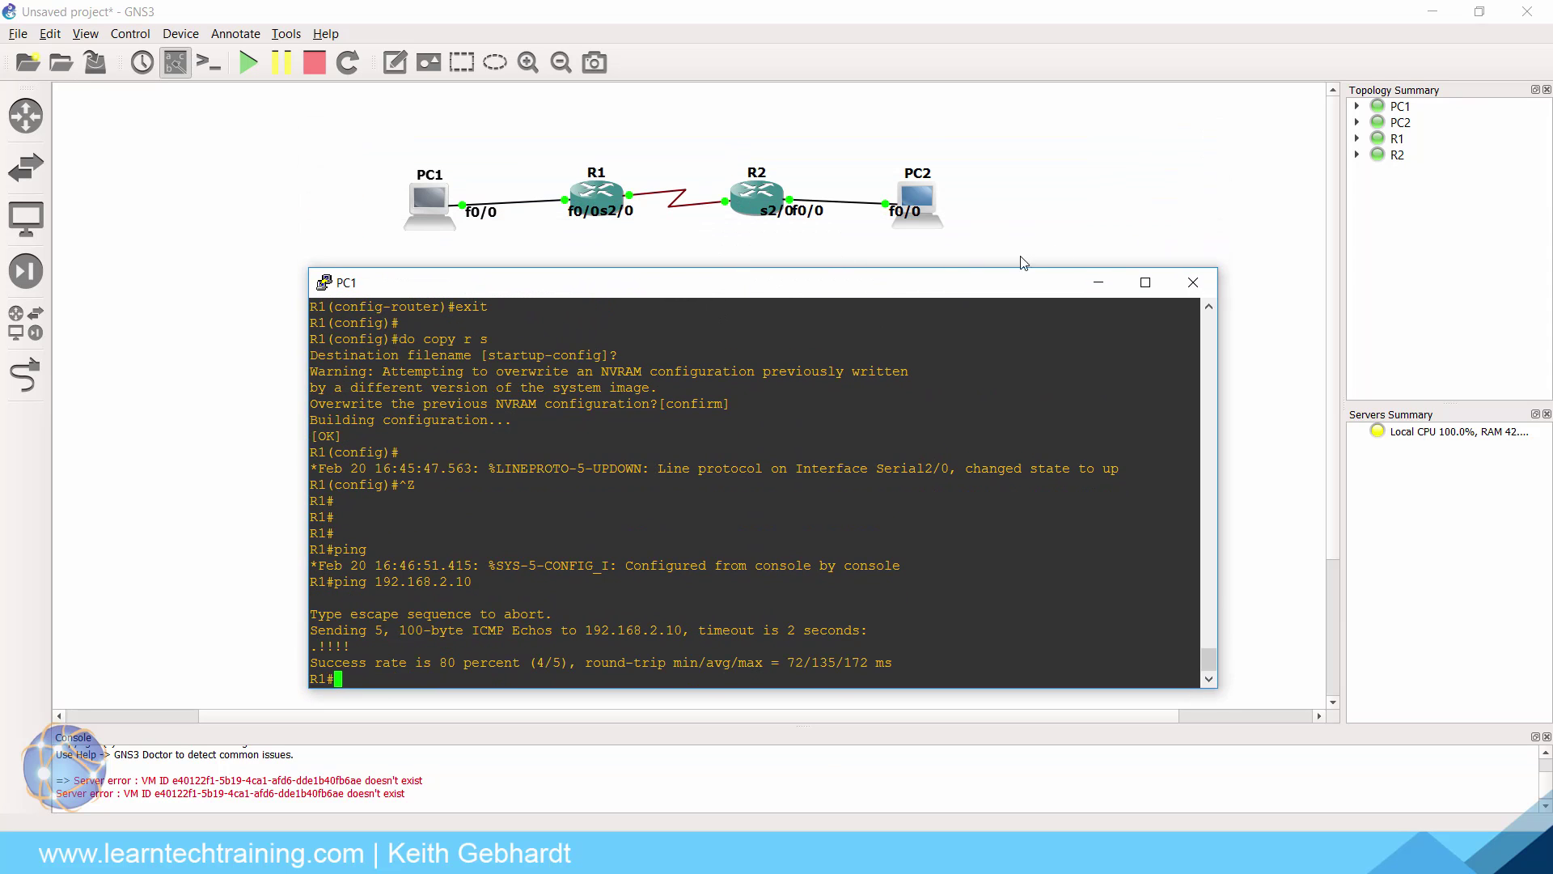
# Step: Set up a capture on the R1–R2 serial link at R1 Serial2/0 with Cisco HDLC
pyautogui.click(1098, 281)
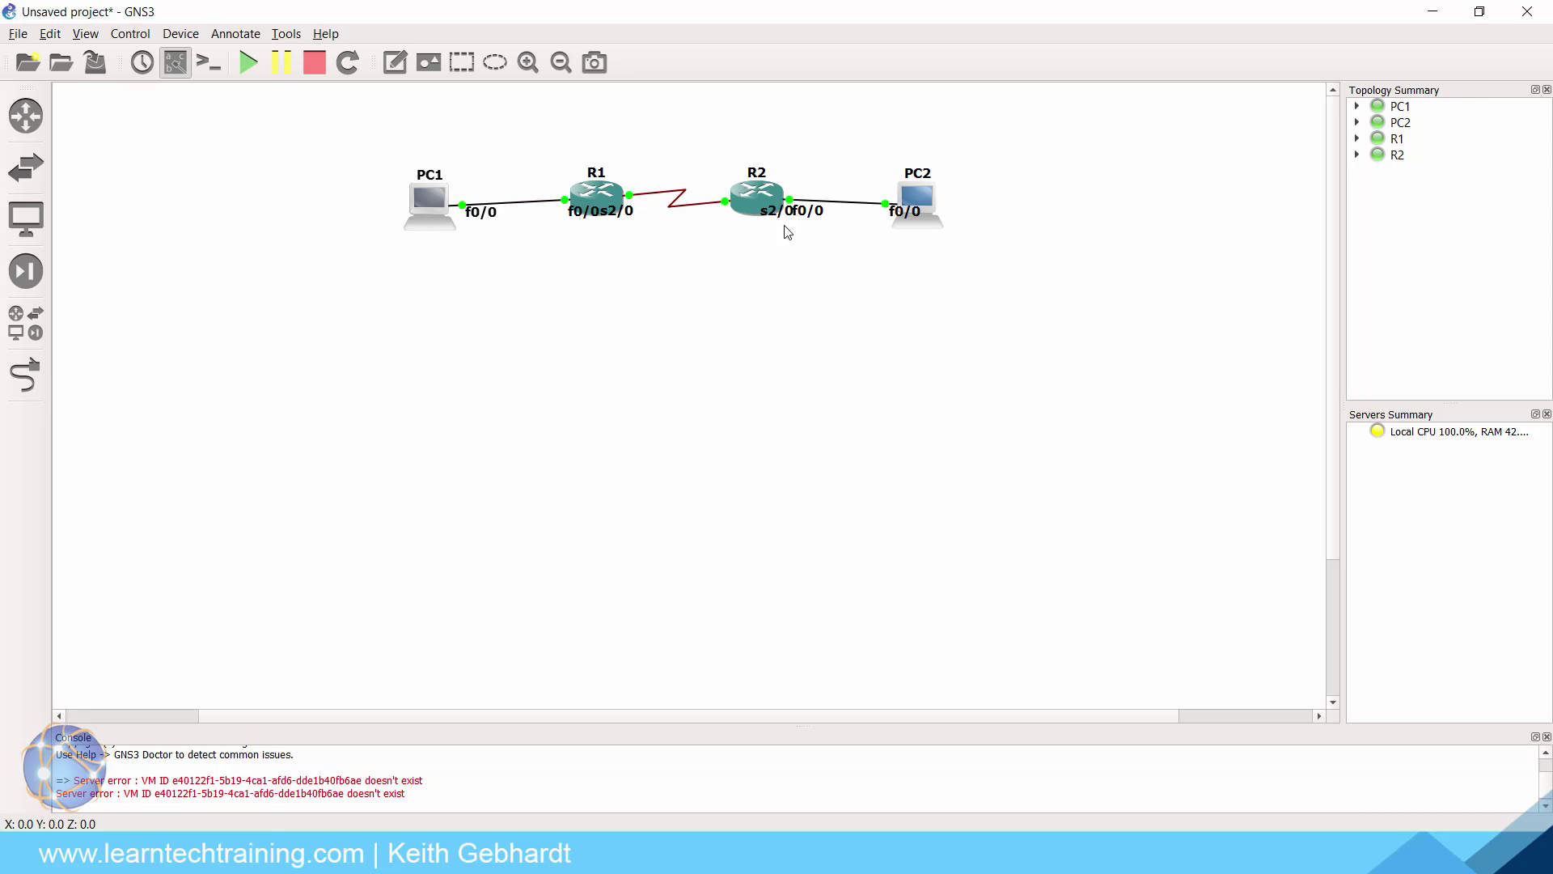
pyautogui.rightClick(638, 197)
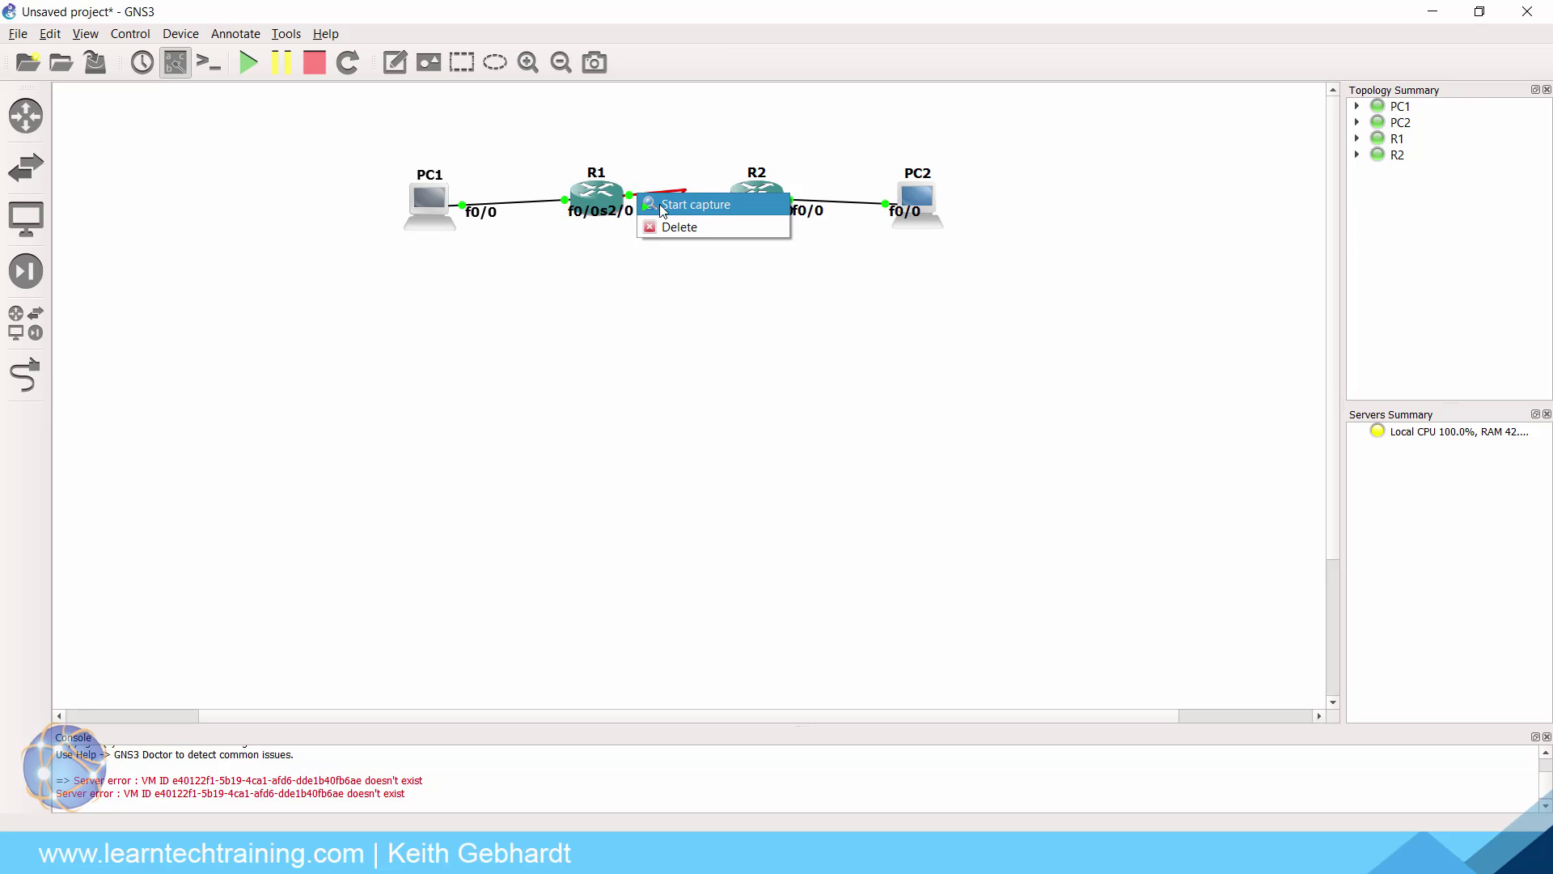
pyautogui.click(660, 206)
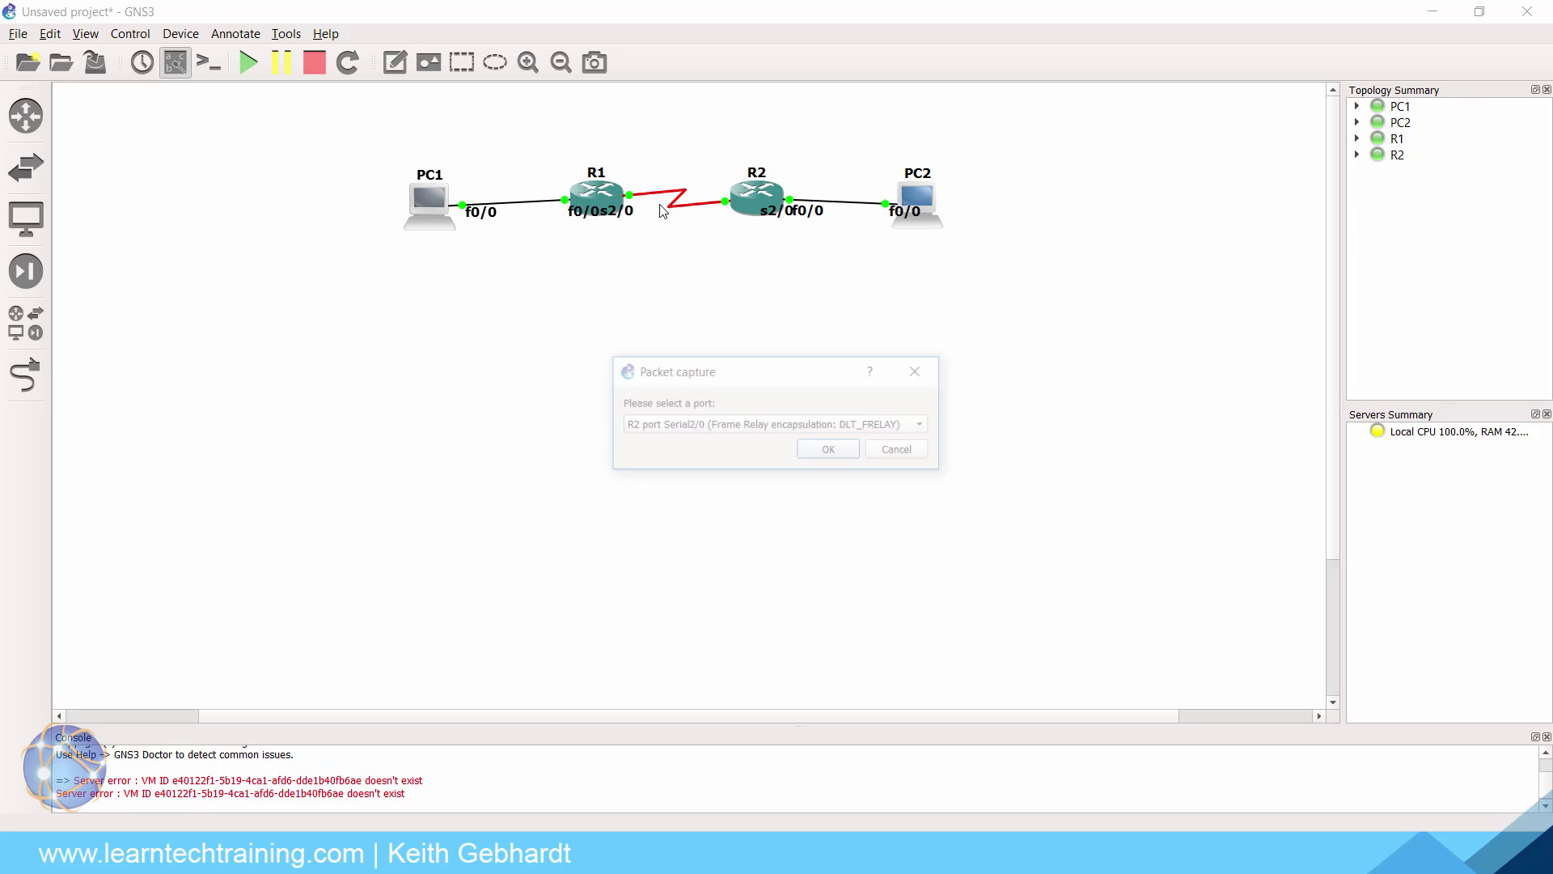
pyautogui.click(712, 426)
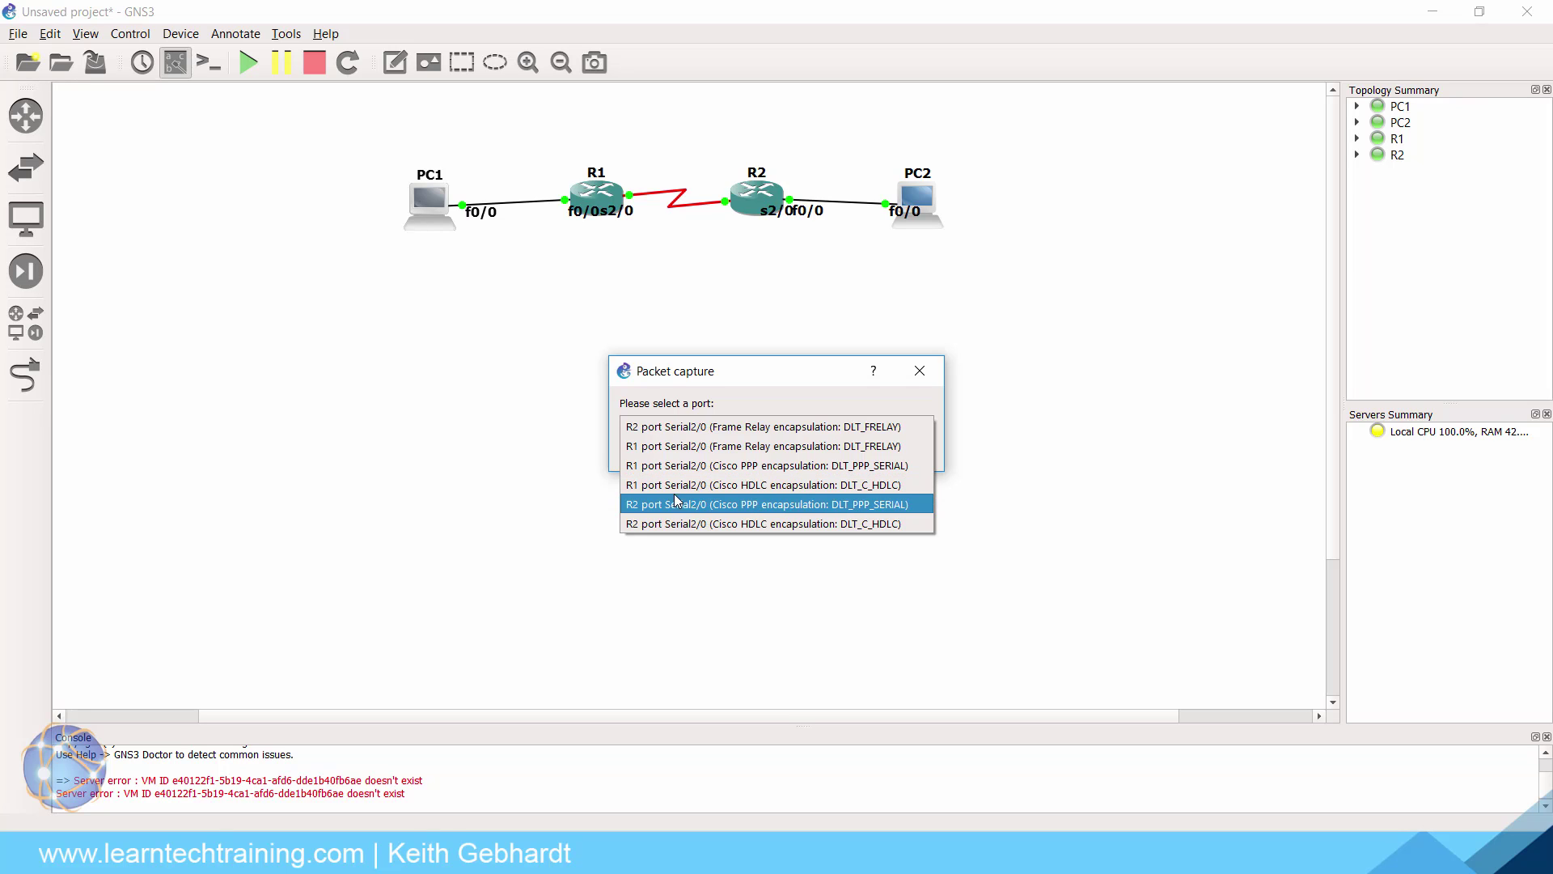
pyautogui.click(763, 485)
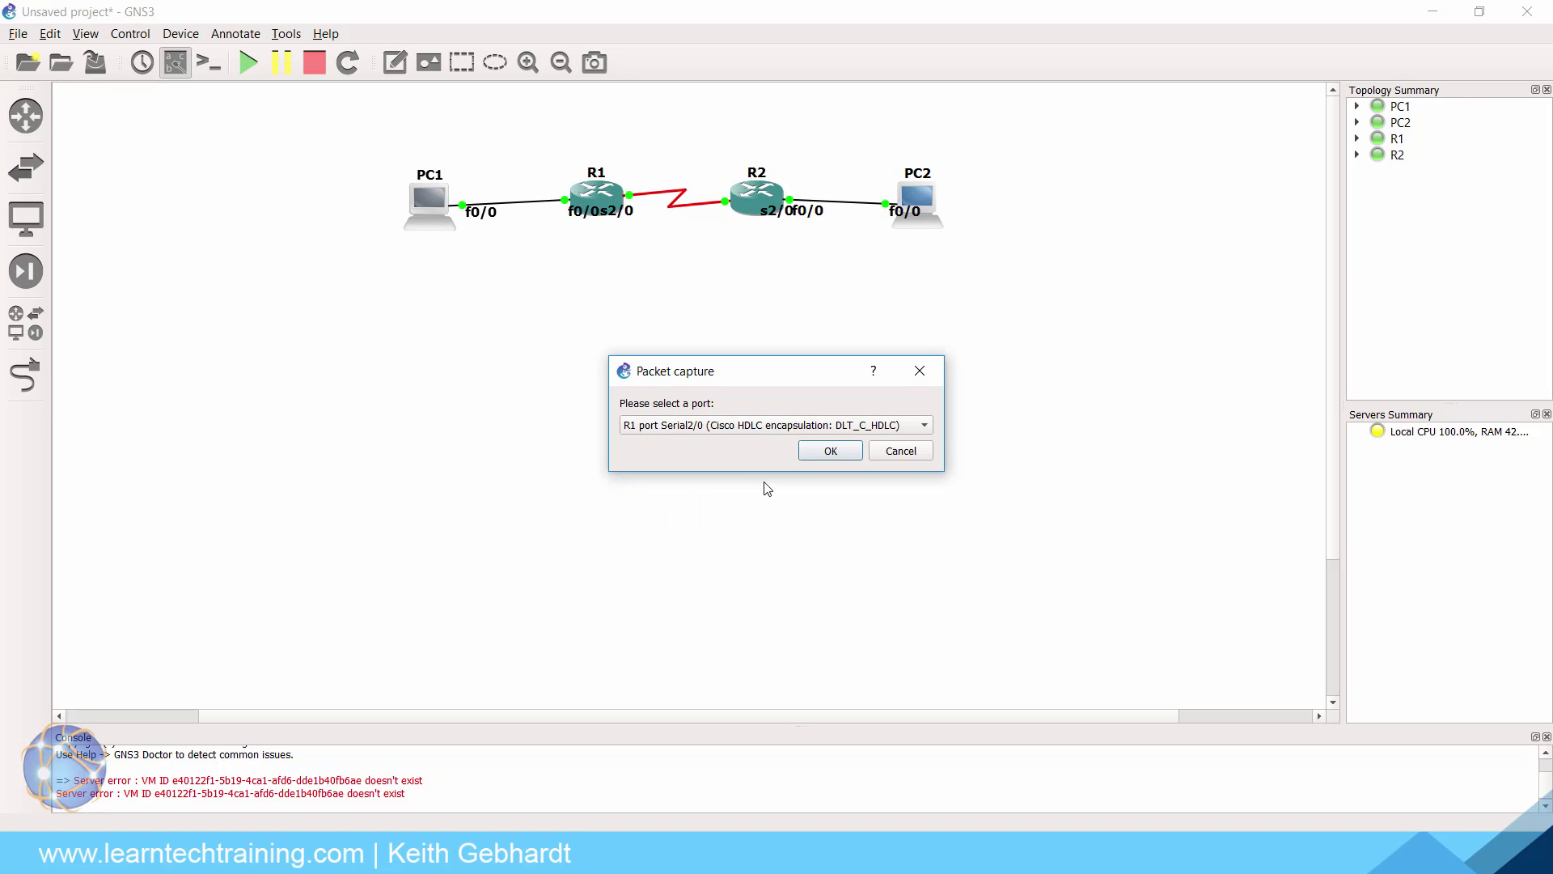
# Step: Confirm the capture so Wireshark opens showing CDP, SLARP and RIPv2 packets
pyautogui.click(831, 451)
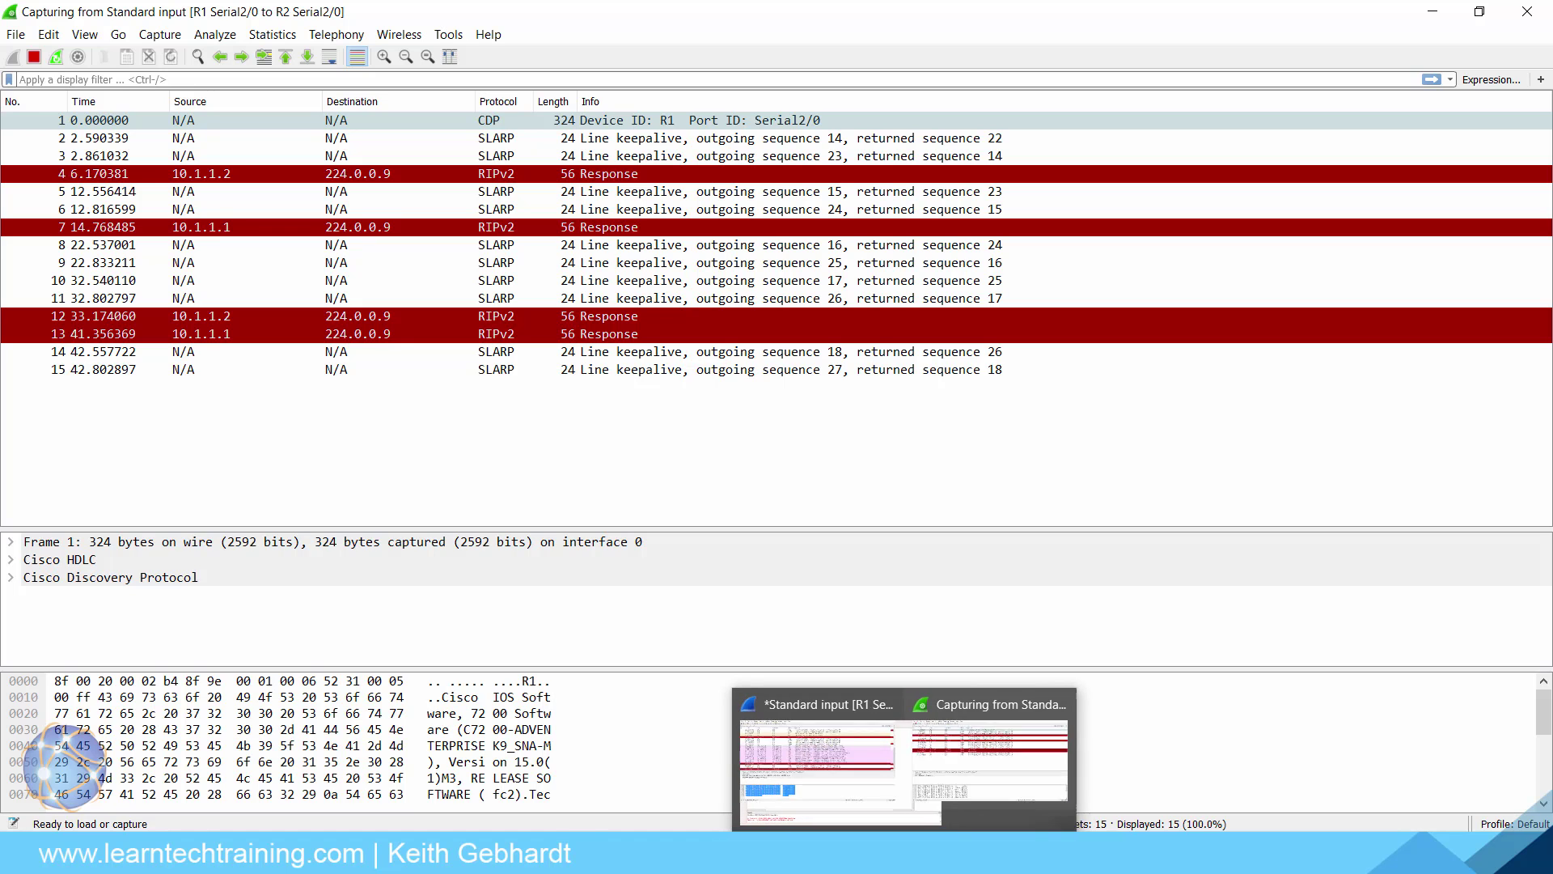
# Step: Rerun R1's ping to 192.168.2.10 and scroll Wireshark to the ICMP echo packets
pyautogui.moveTo(975, 859)
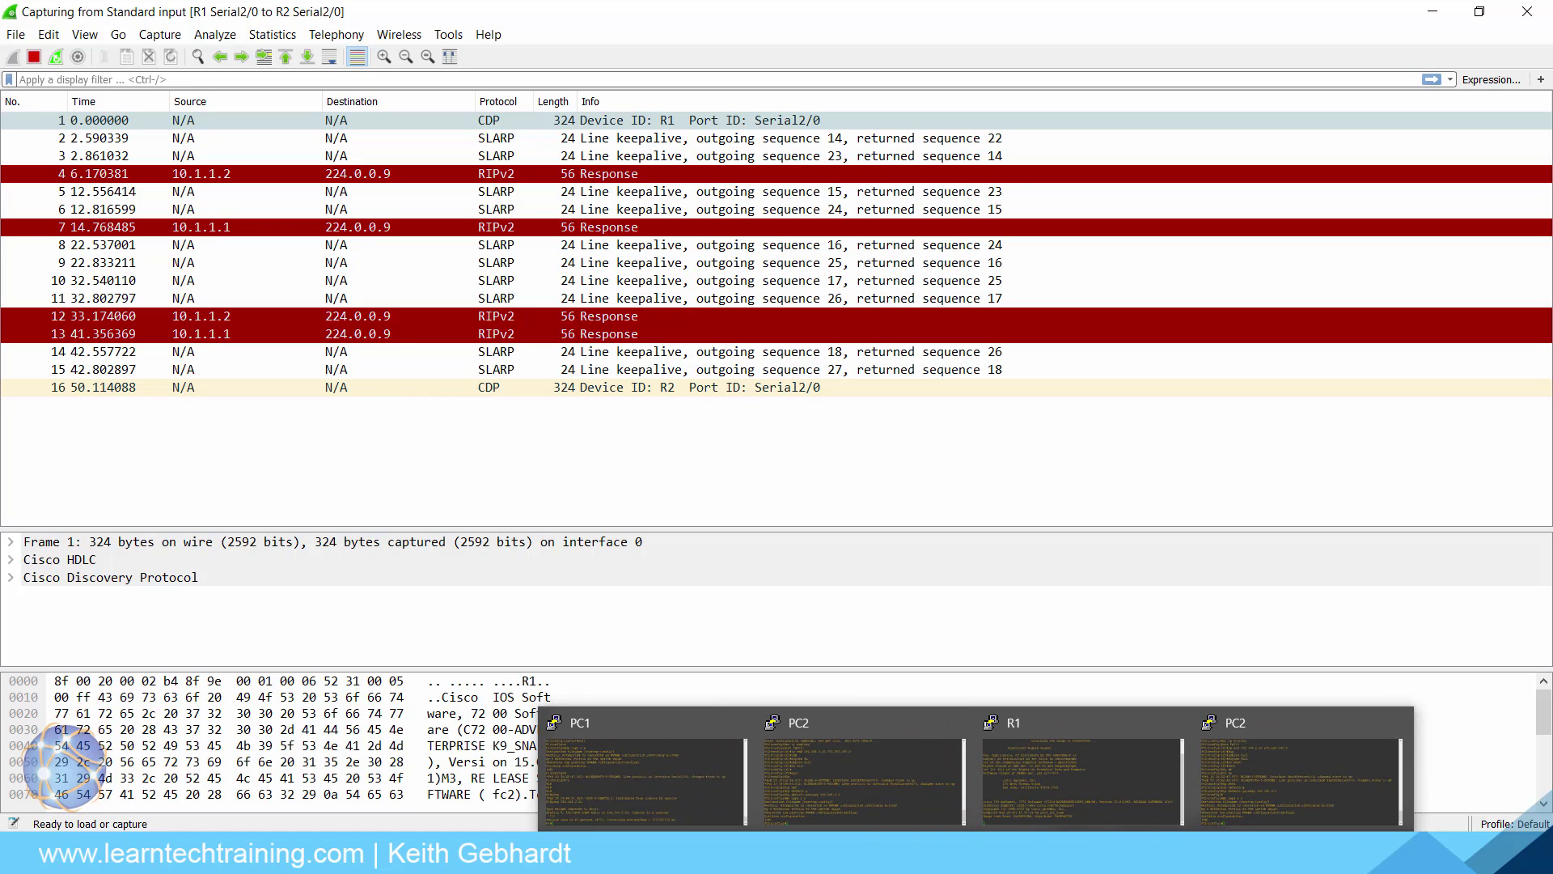
pyautogui.click(676, 780)
pyautogui.moveTo(670, 302); pyautogui.dragTo(830, 364)
pyautogui.press('Up')
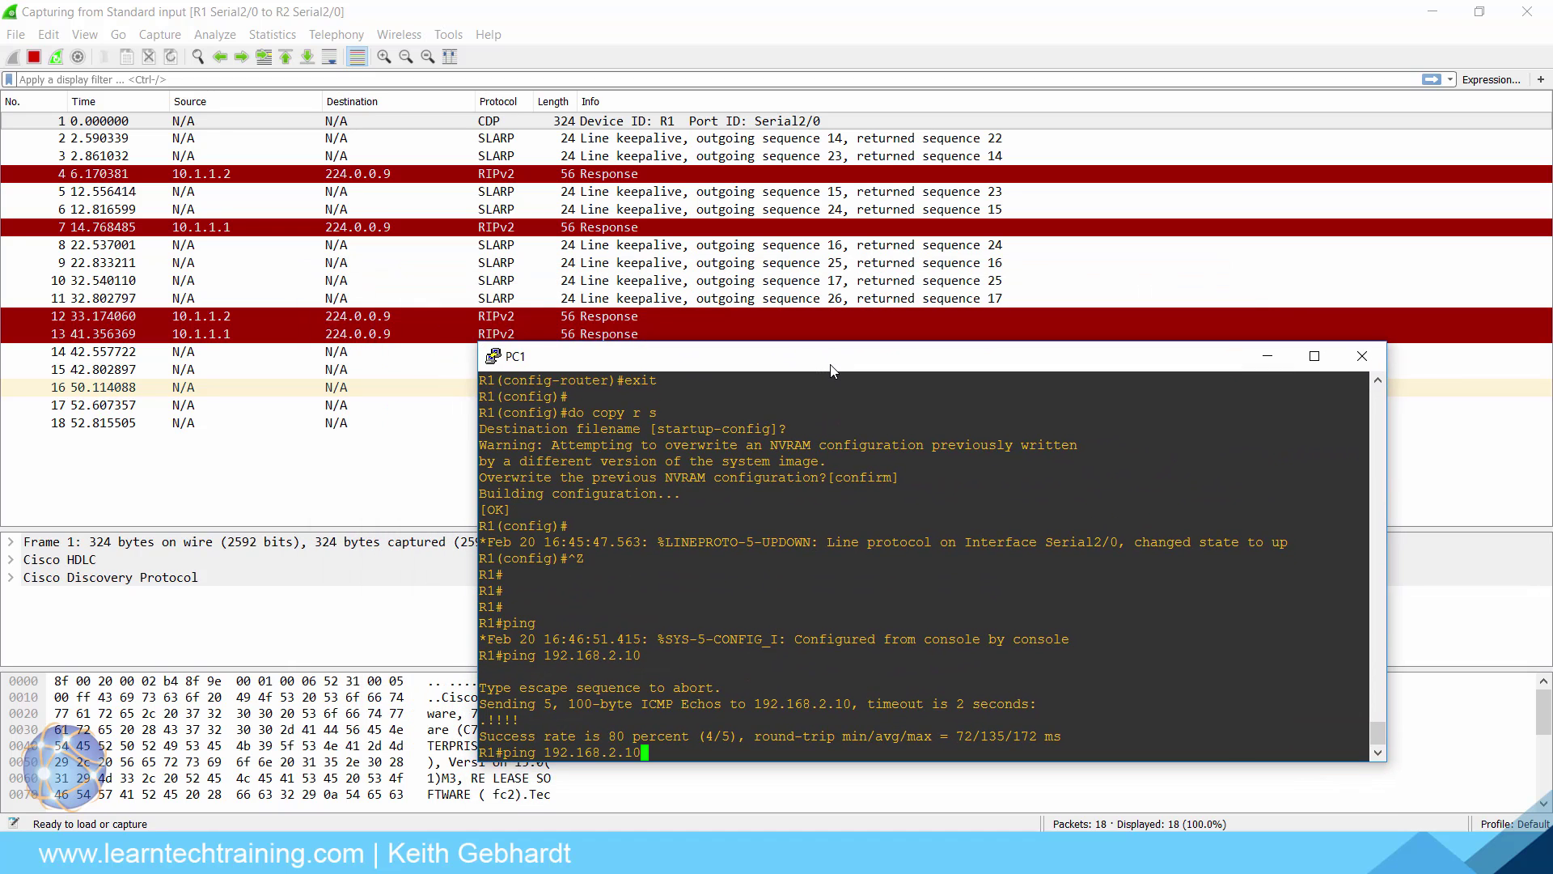
pyautogui.press('Return')
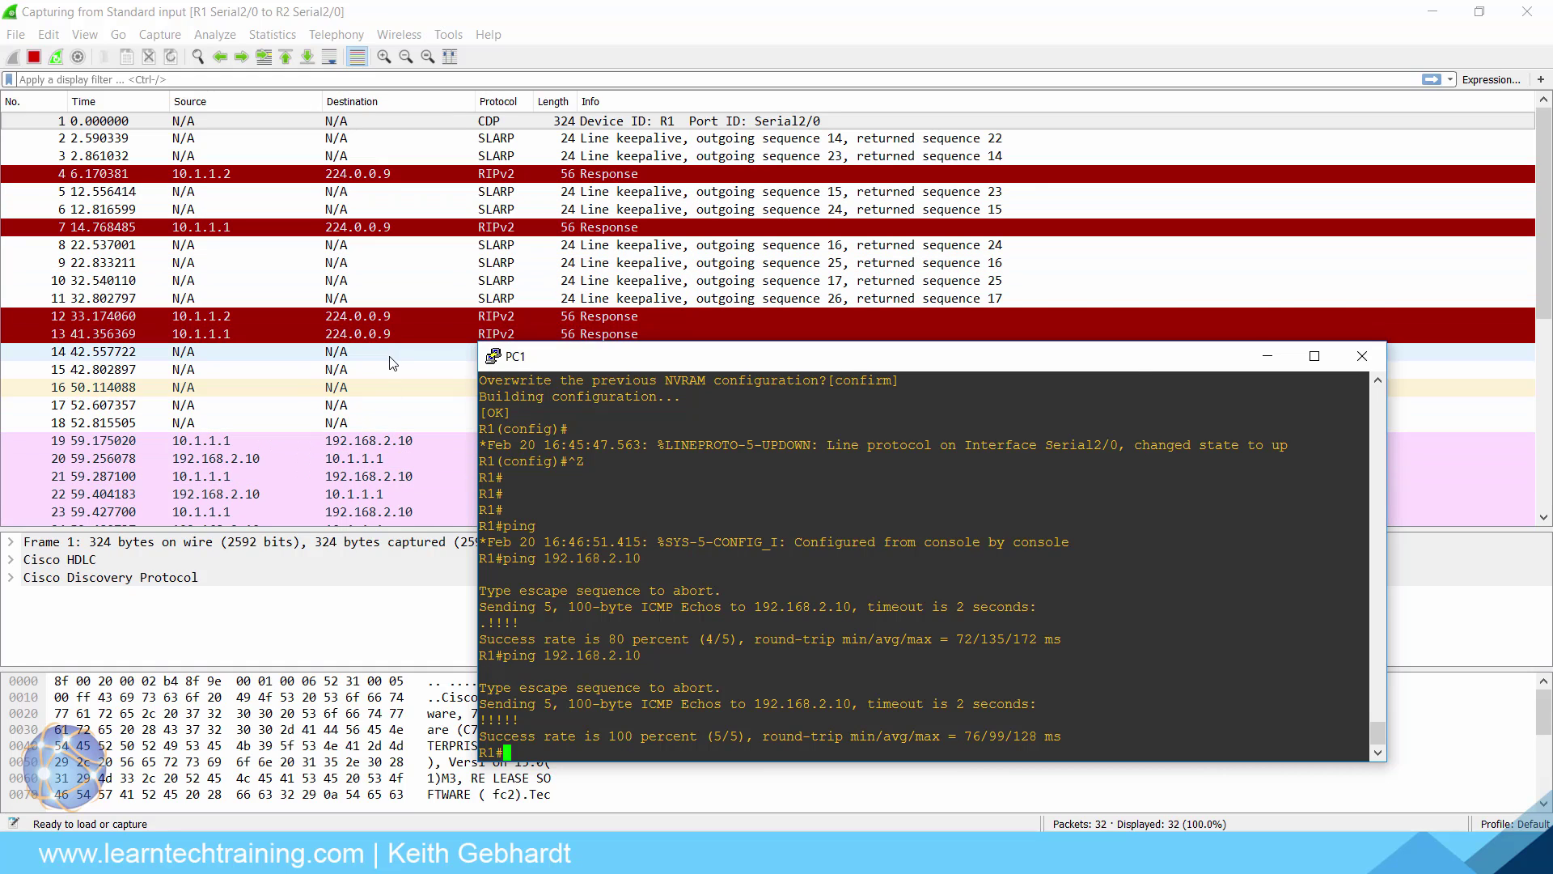
pyautogui.scroll(-2, 391, 361)
pyautogui.scroll(-1, 390, 362)
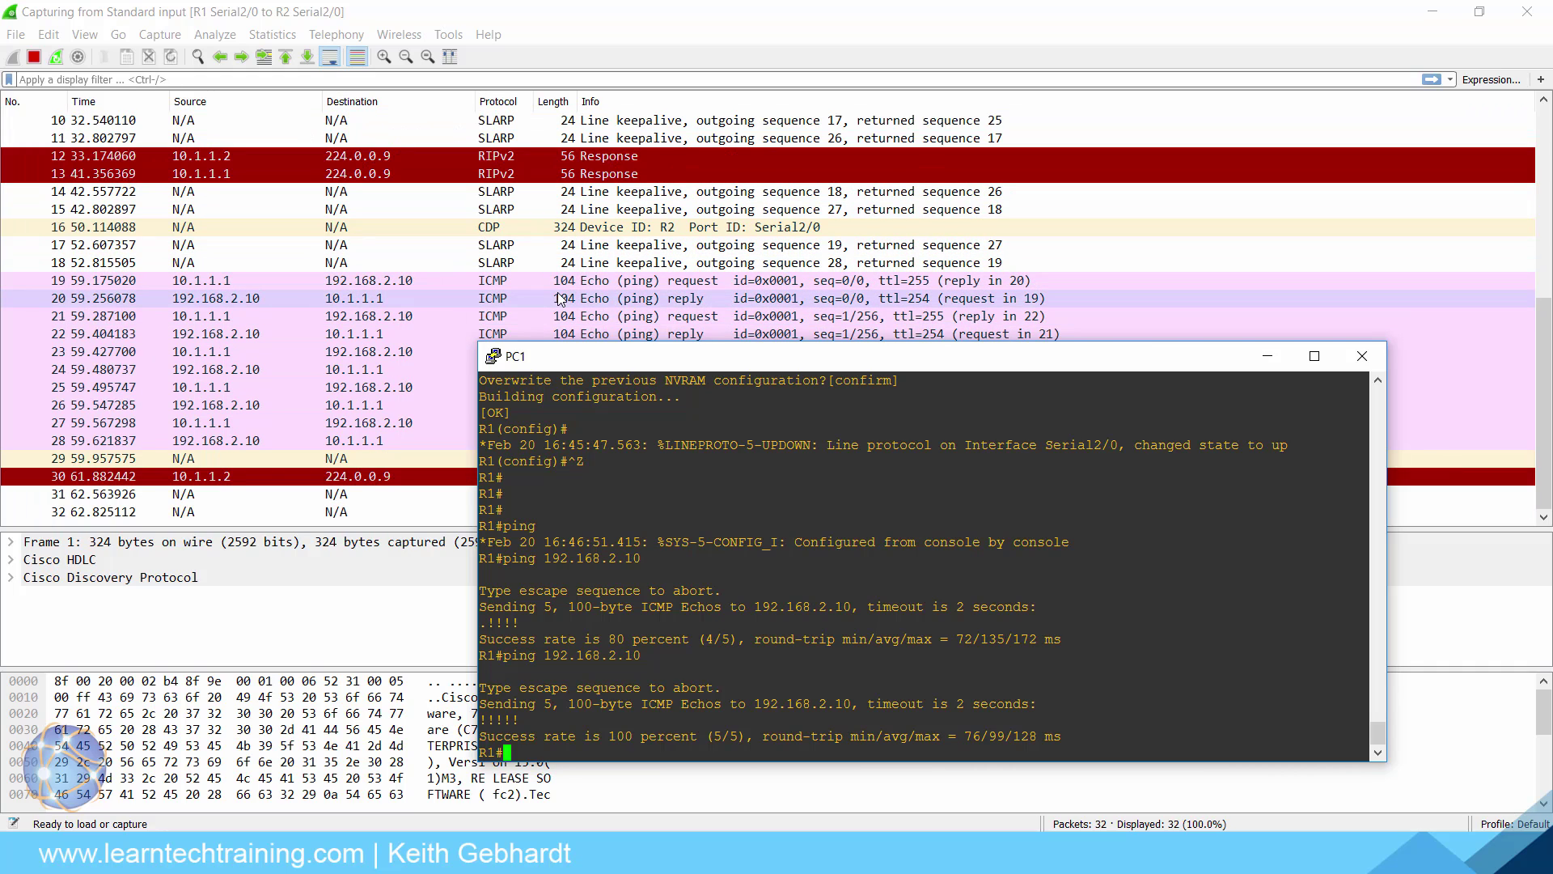
pyautogui.moveTo(608, 366); pyautogui.dragTo(710, 341)
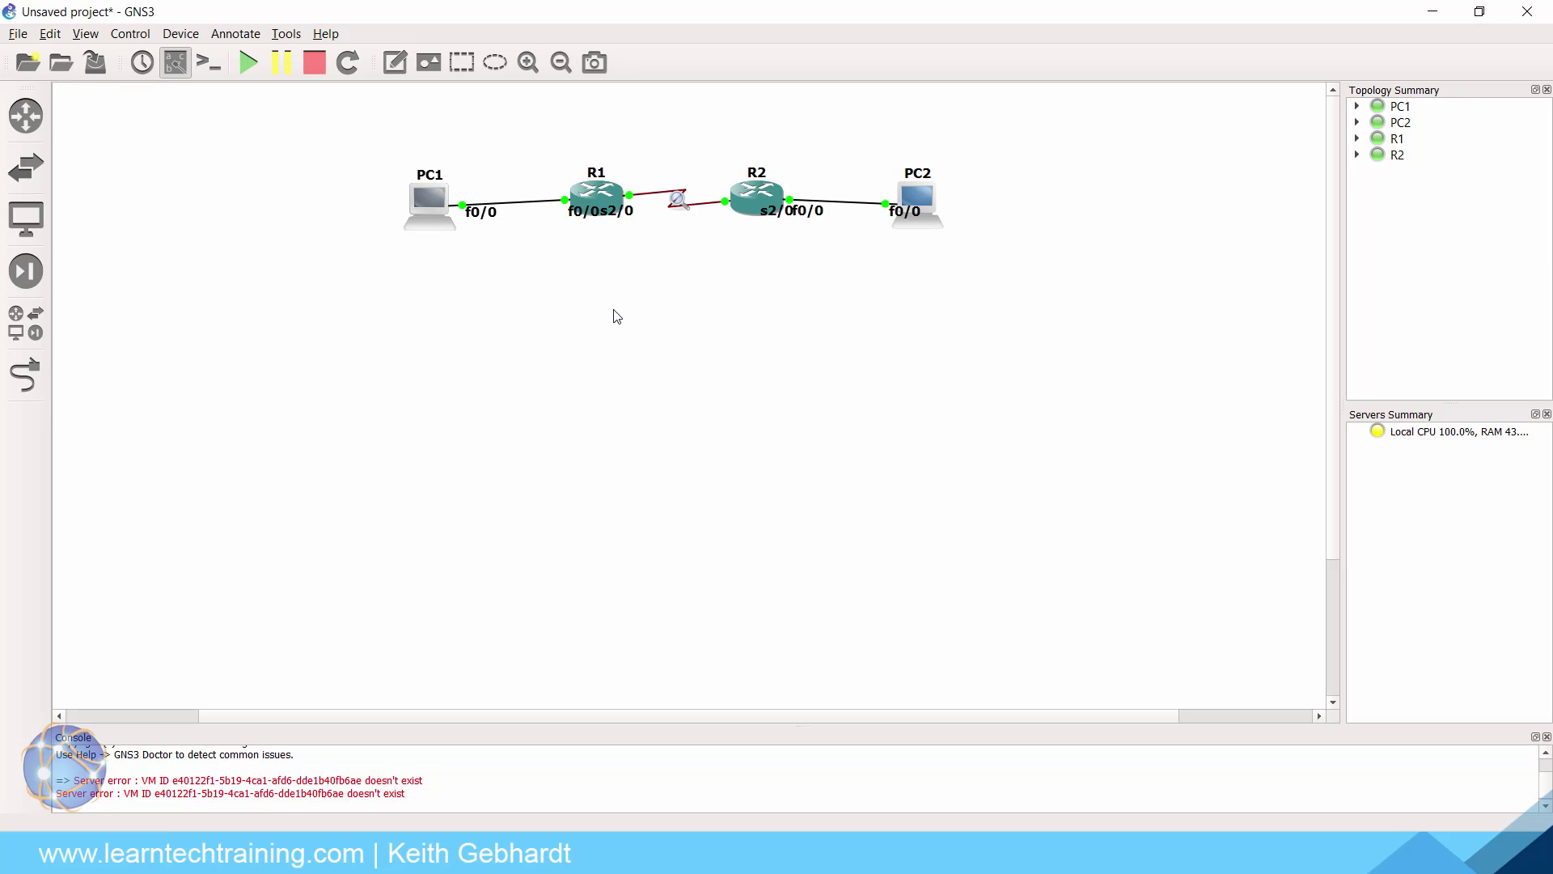
# Step: Open the Routers panel to show the c2600, c3725 and c7200 templates
pyautogui.click(46, 131)
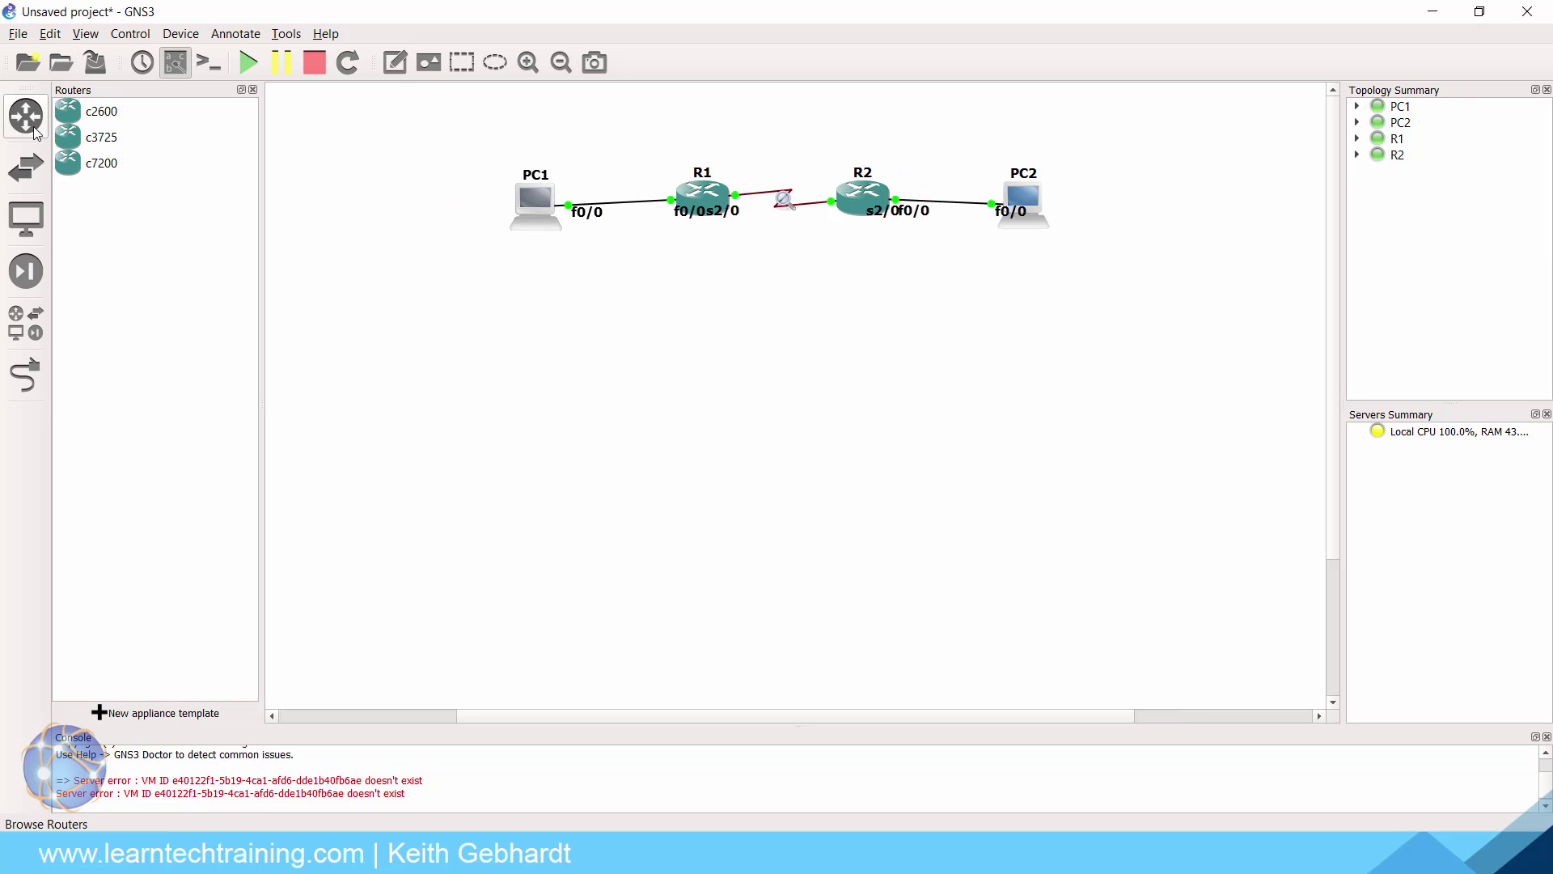